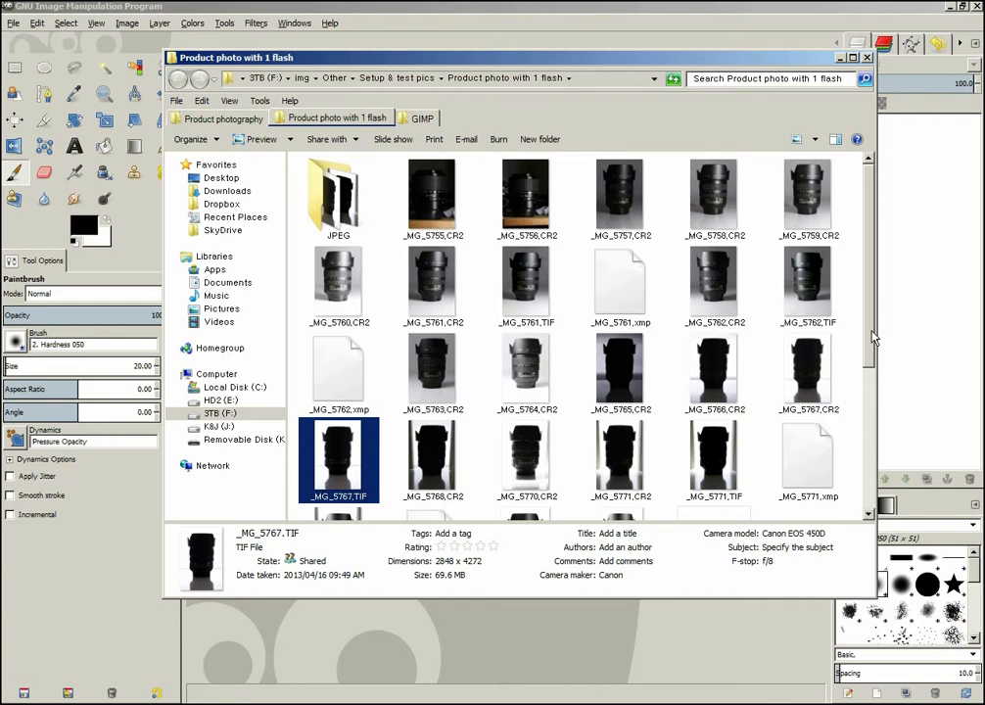
Look through the lens photos in the Product photo with 1 flash folder and view the finished image Lens.jpg
{"action": "scroll", "coordinate": [825, 321], "scroll_direction": "down", "scroll_amount": 1}
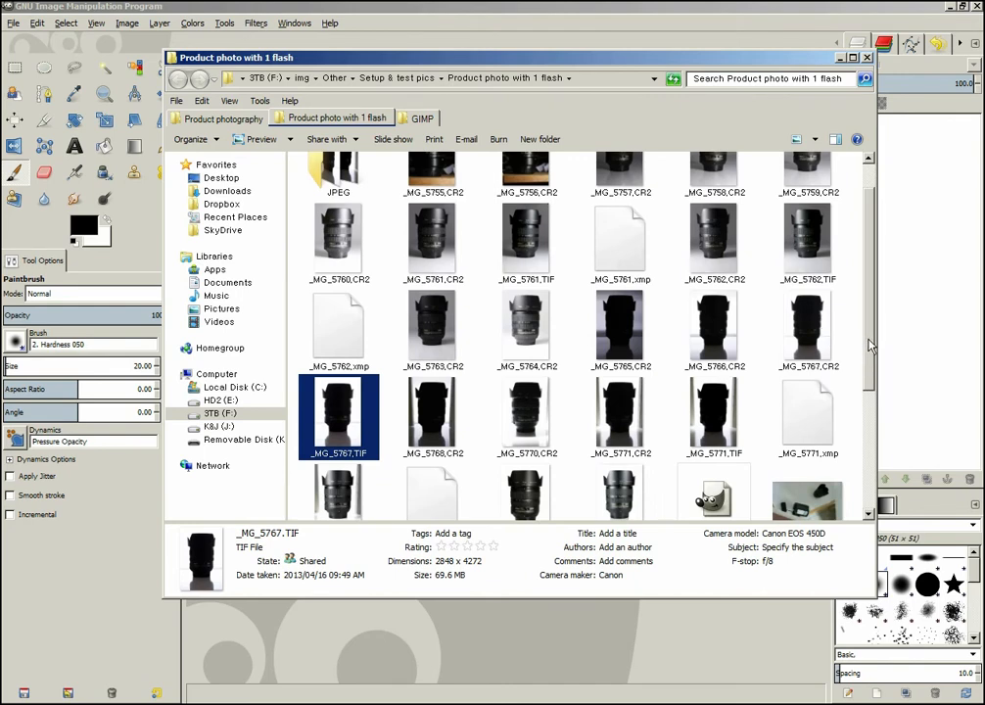
{"action": "left_click", "coordinate": [807, 245]}
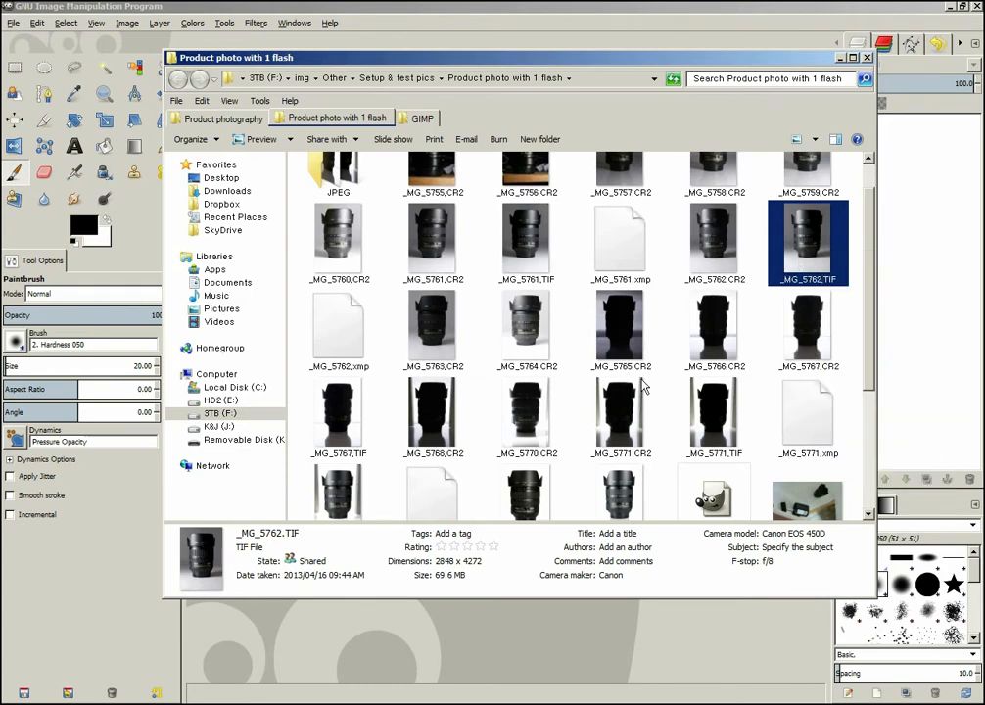
{"action": "left_click_drag", "start_coordinate": [868, 369], "coordinate": [866, 372]}
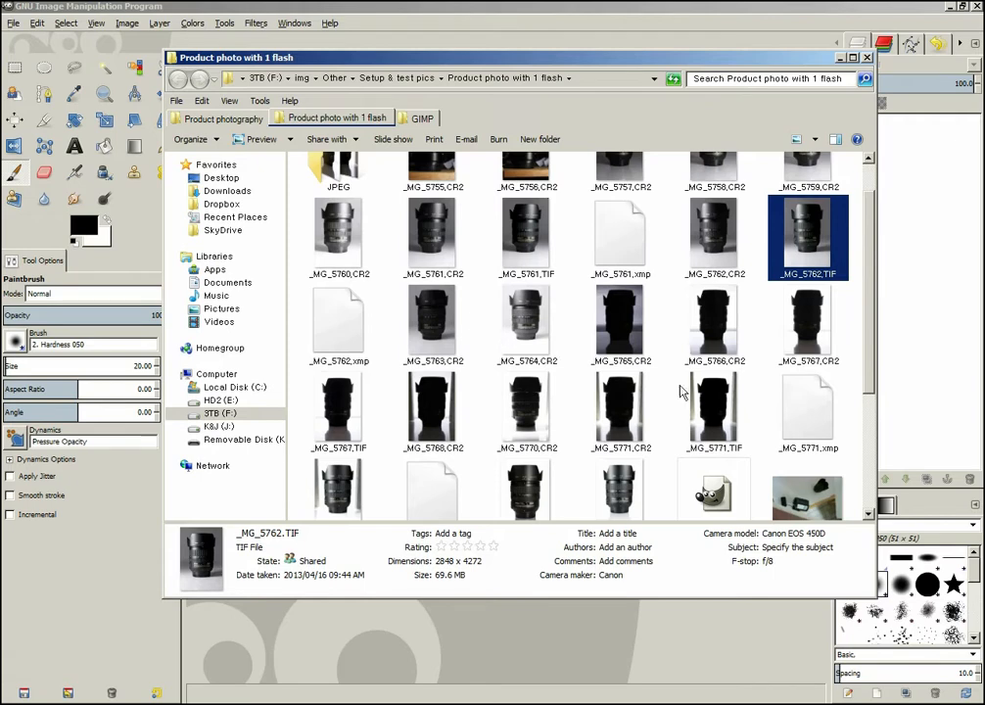
{"action": "scroll", "coordinate": [711, 354], "scroll_direction": "down", "scroll_amount": 1}
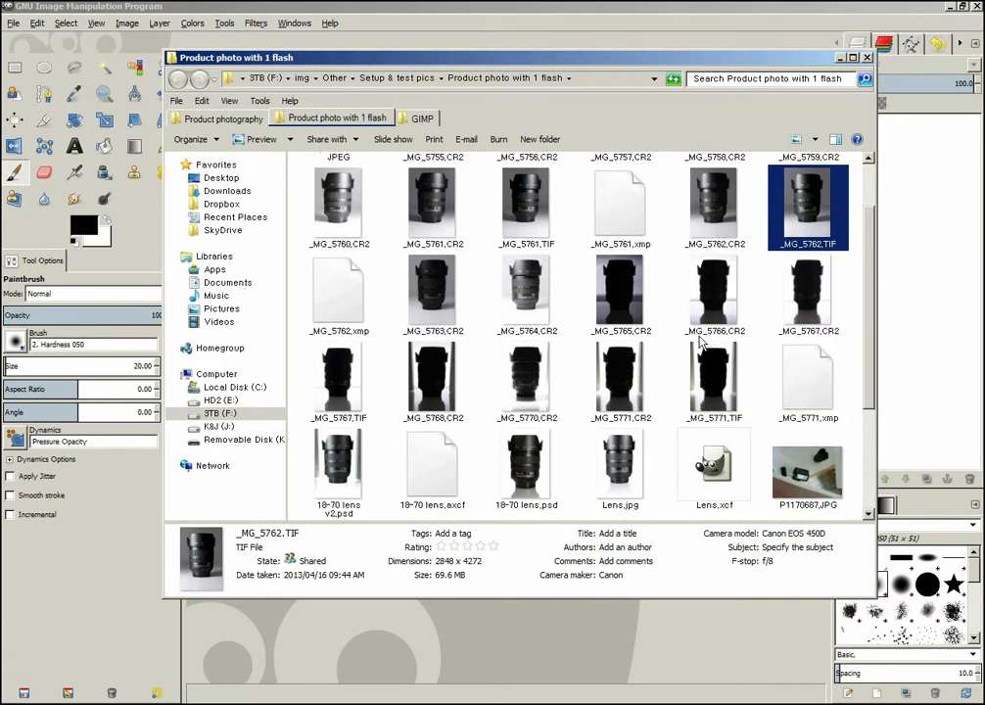
{"action": "left_click", "coordinate": [619, 463]}
{"action": "double_click", "coordinate": [624, 462]}
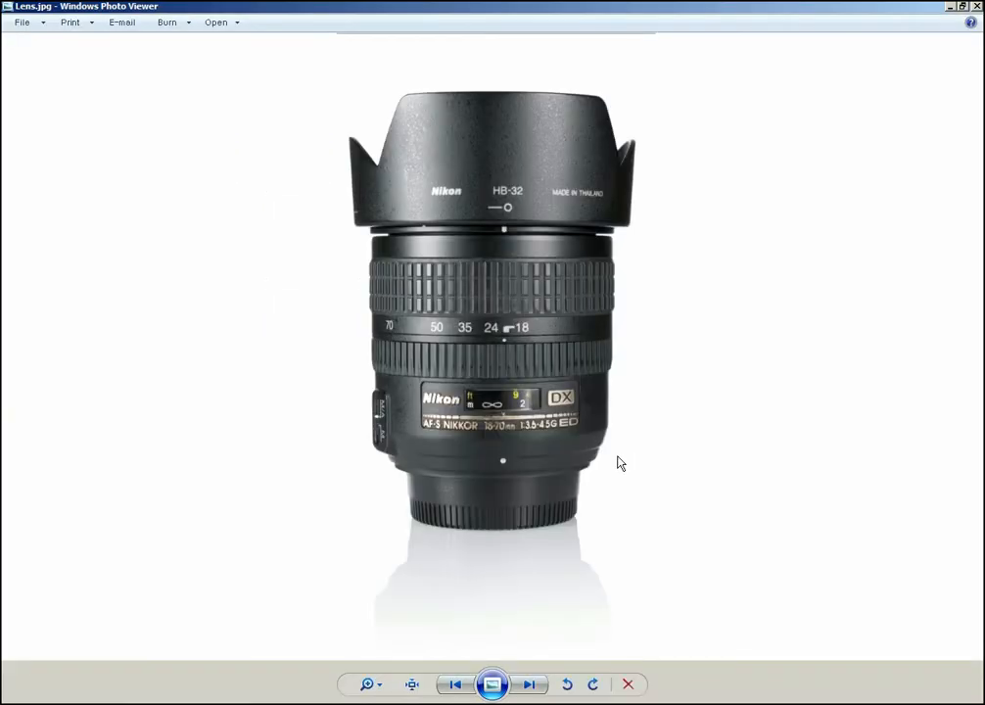
{"action": "left_click", "coordinate": [975, 6]}
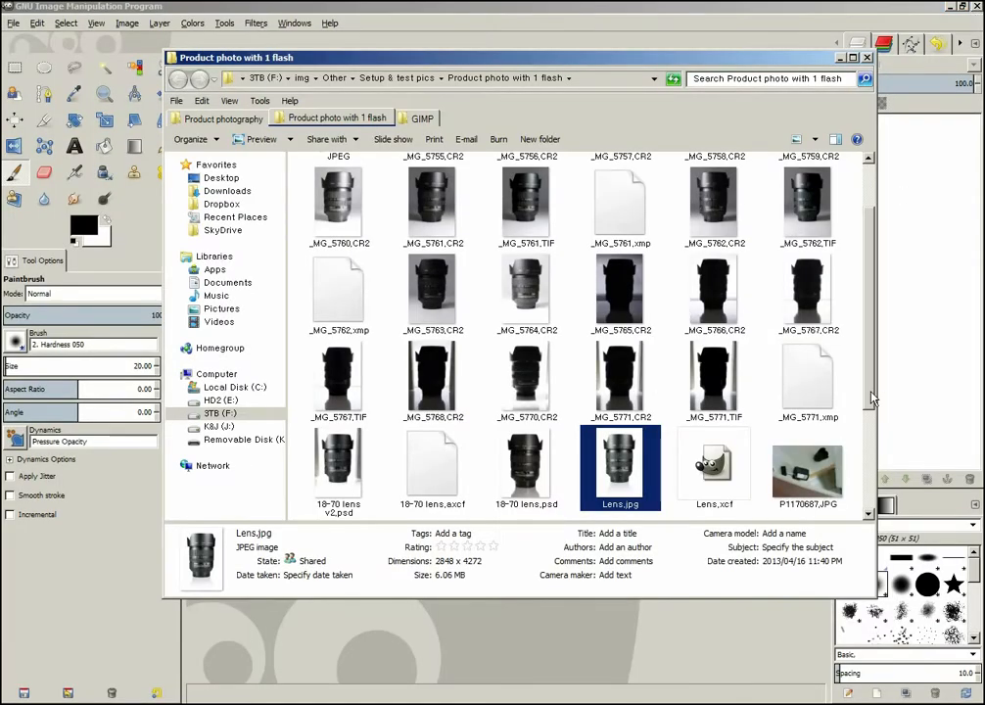
Select _MG_5761.TIF, _MG_5762.TIF and _MG_5771.TIF in the folder and open them together in GIMP
{"action": "scroll", "coordinate": [868, 397], "scroll_direction": "up", "scroll_amount": 1}
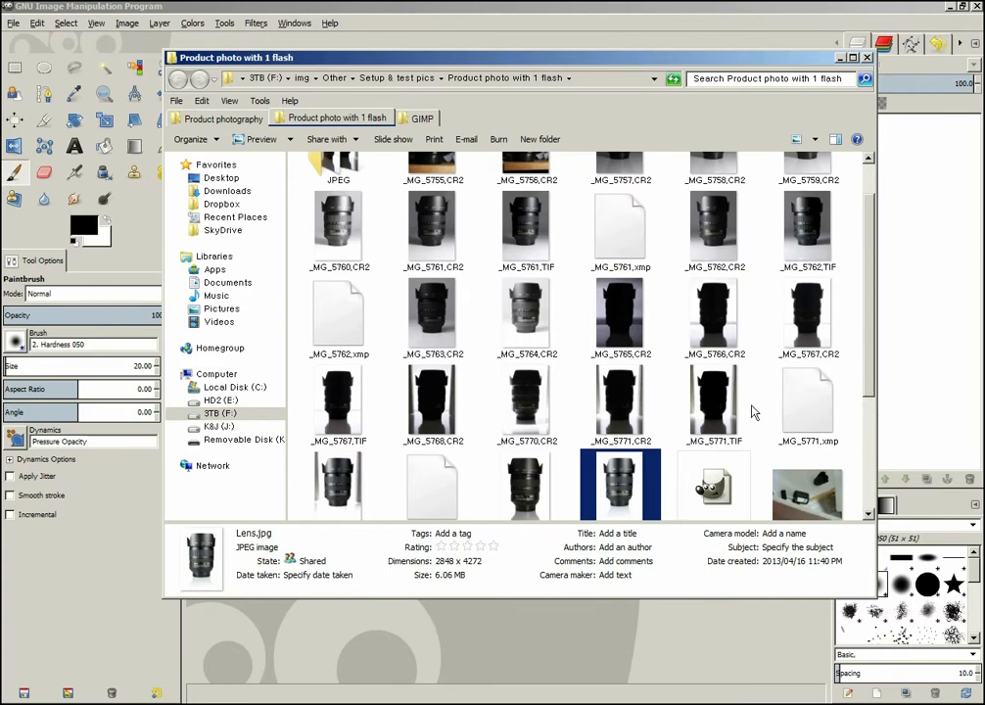
{"action": "left_click", "coordinate": [705, 416]}
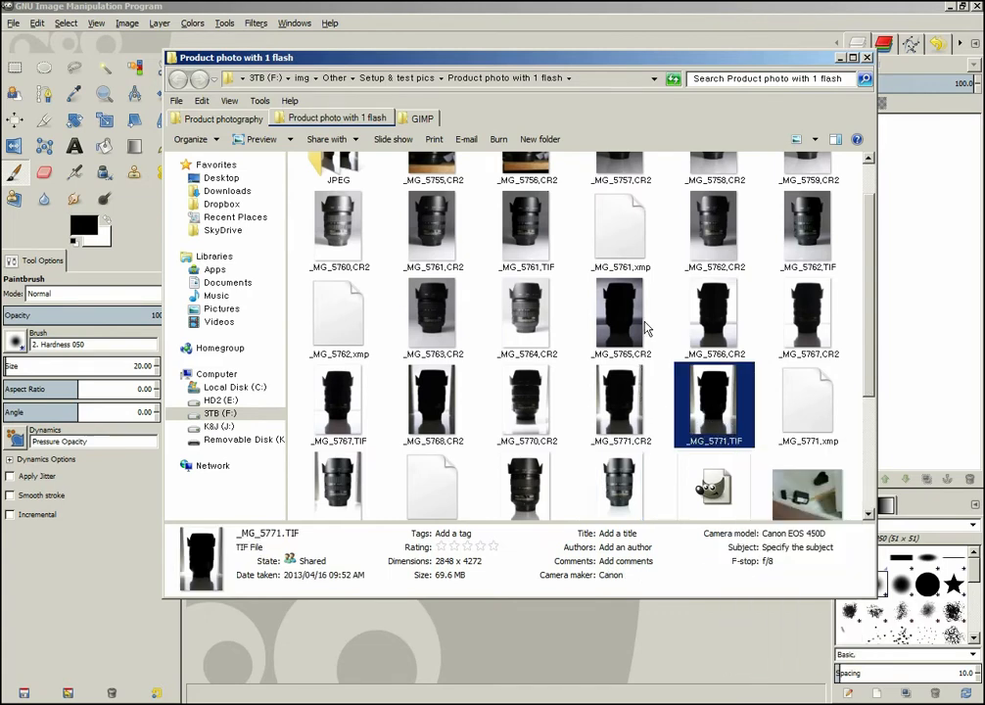
{"action": "left_click", "coordinate": [527, 227], "text": "ctrl"}
{"action": "left_click", "coordinate": [808, 227], "text": "ctrl"}
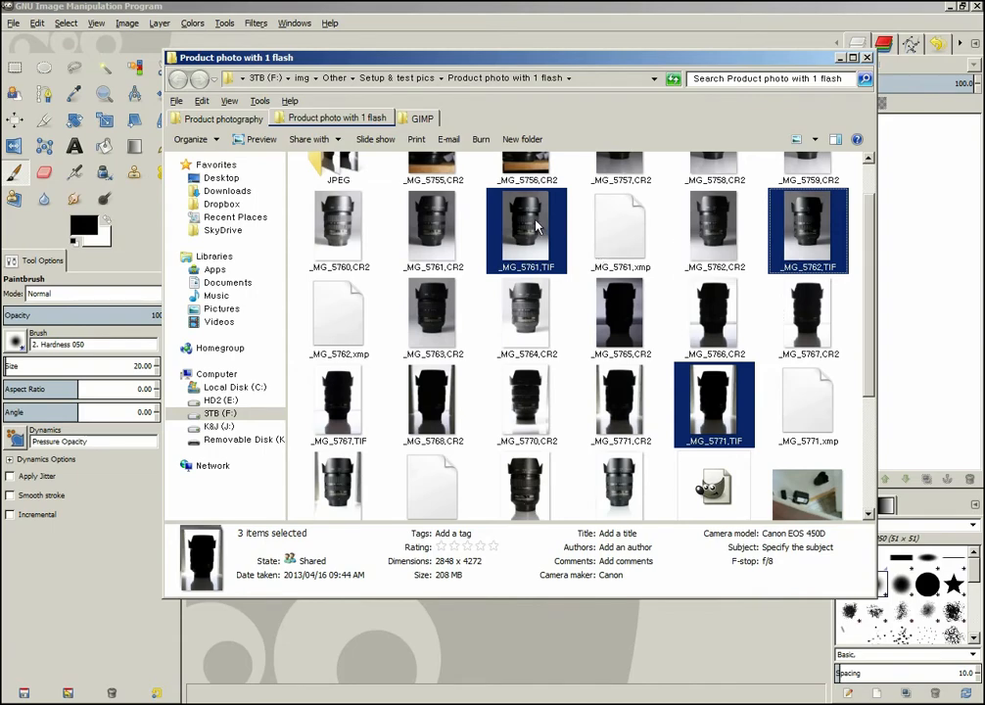
{"action": "left_click_drag", "start_coordinate": [316, 55], "coordinate": [385, 295]}
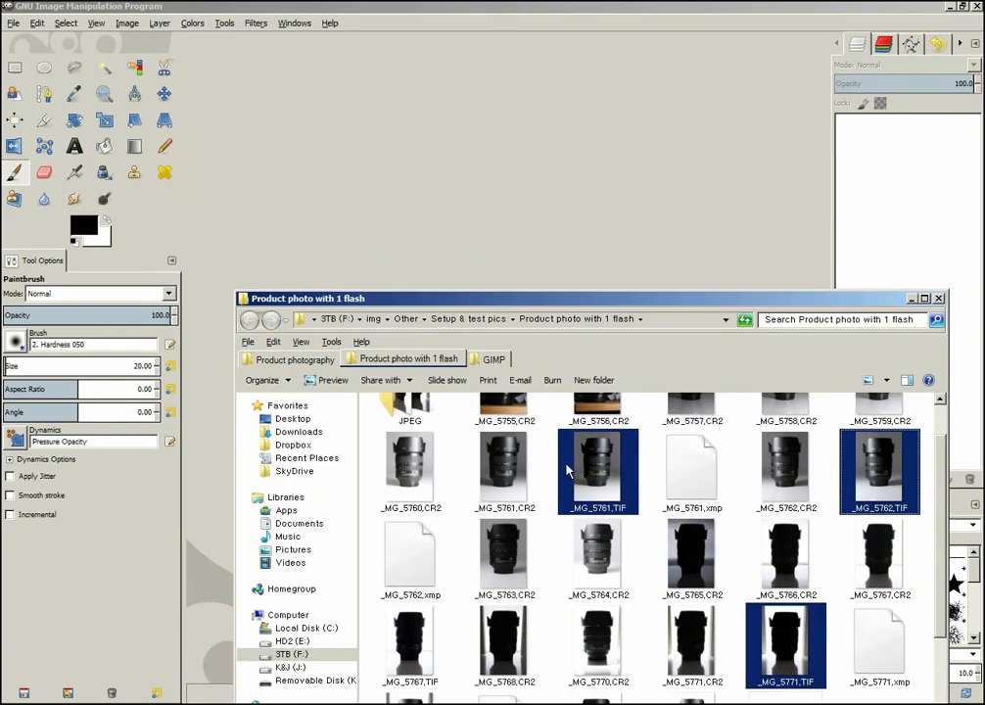
{"action": "left_click_drag", "start_coordinate": [600, 479], "coordinate": [531, 267]}
{"action": "left_click_drag", "start_coordinate": [464, 180], "coordinate": [464, 180]}
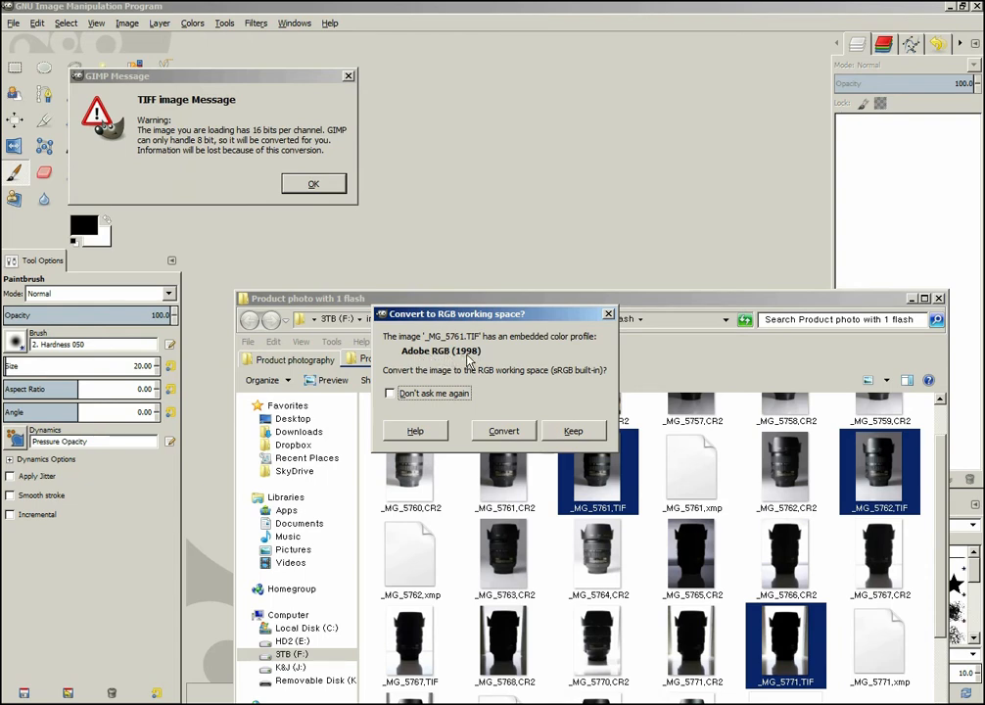
Keep the embedded Adobe RGB (1998) profile for all three images and dismiss the TIFF bit-depth messages
{"action": "left_click_drag", "start_coordinate": [485, 320], "coordinate": [480, 239]}
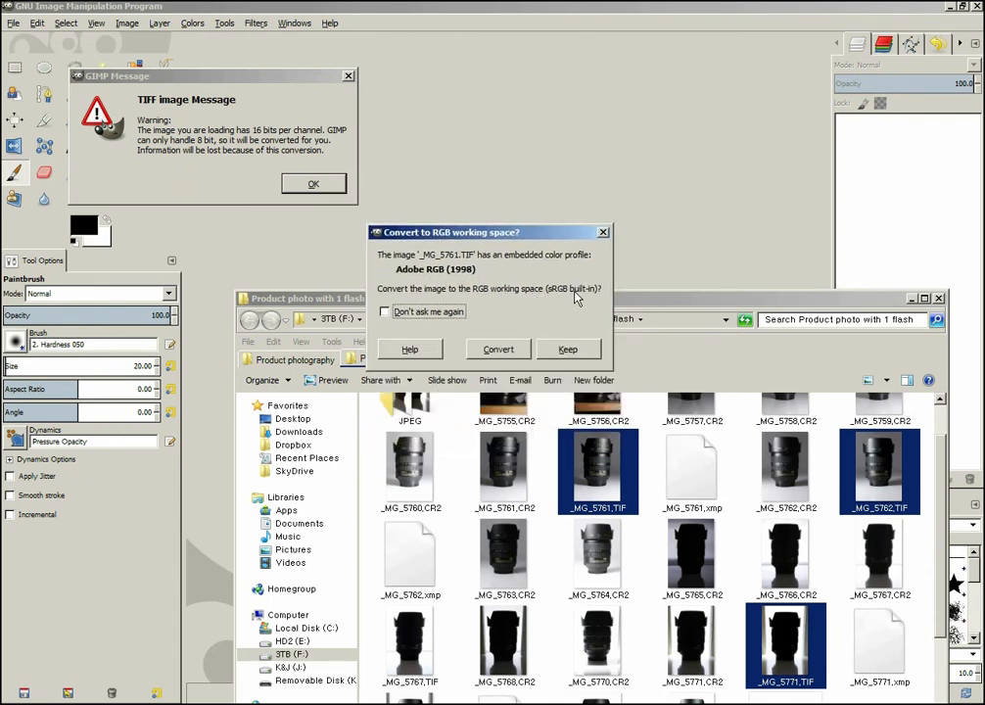
{"action": "left_click", "coordinate": [576, 354]}
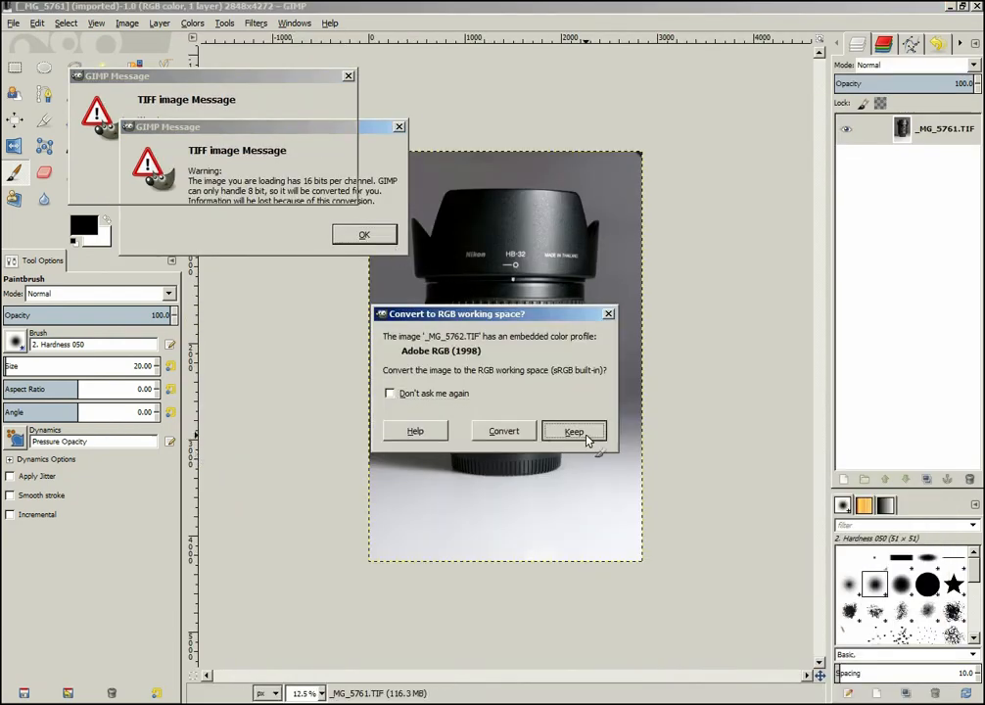
{"action": "left_click", "coordinate": [571, 431]}
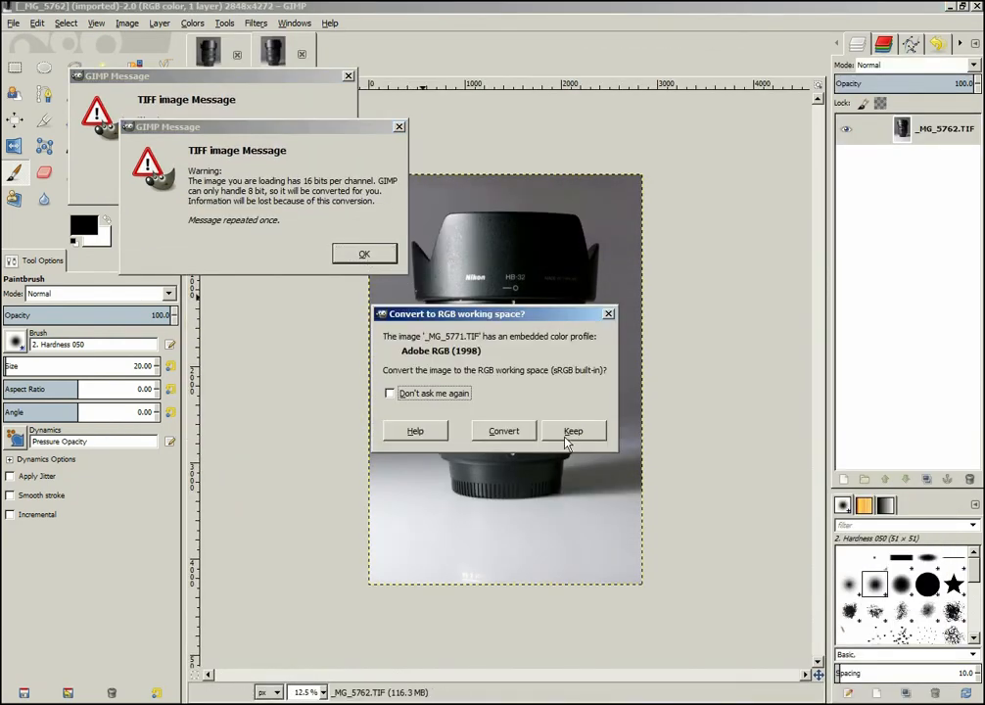
{"action": "left_click", "coordinate": [573, 430]}
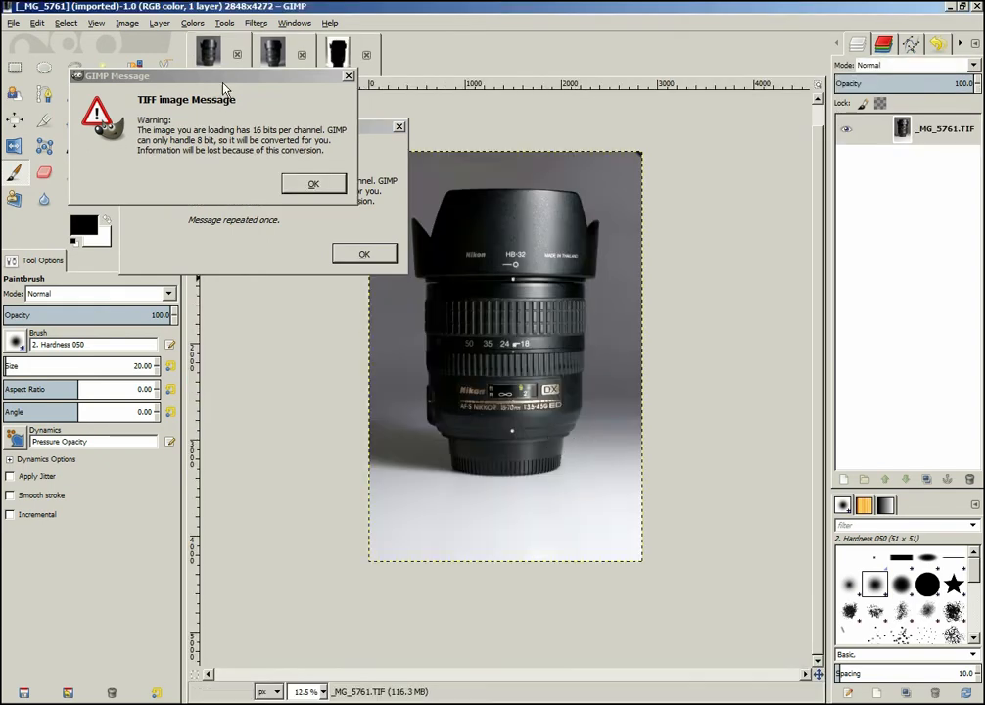
{"action": "left_click_drag", "start_coordinate": [208, 83], "coordinate": [391, 329]}
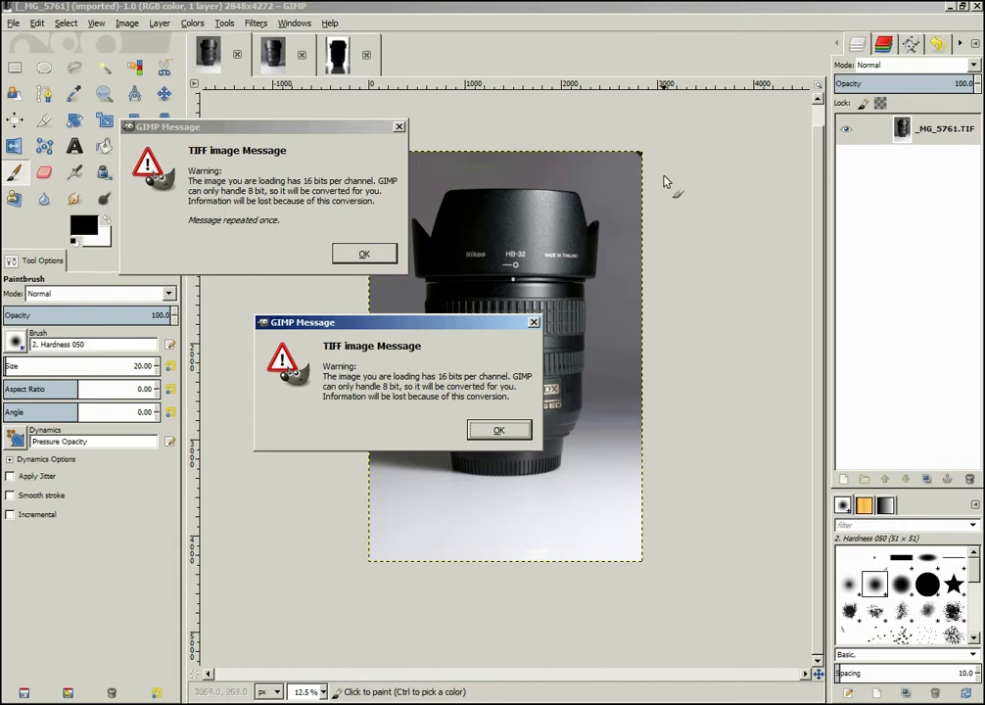
{"action": "left_click", "coordinate": [507, 435]}
{"action": "left_click", "coordinate": [372, 257]}
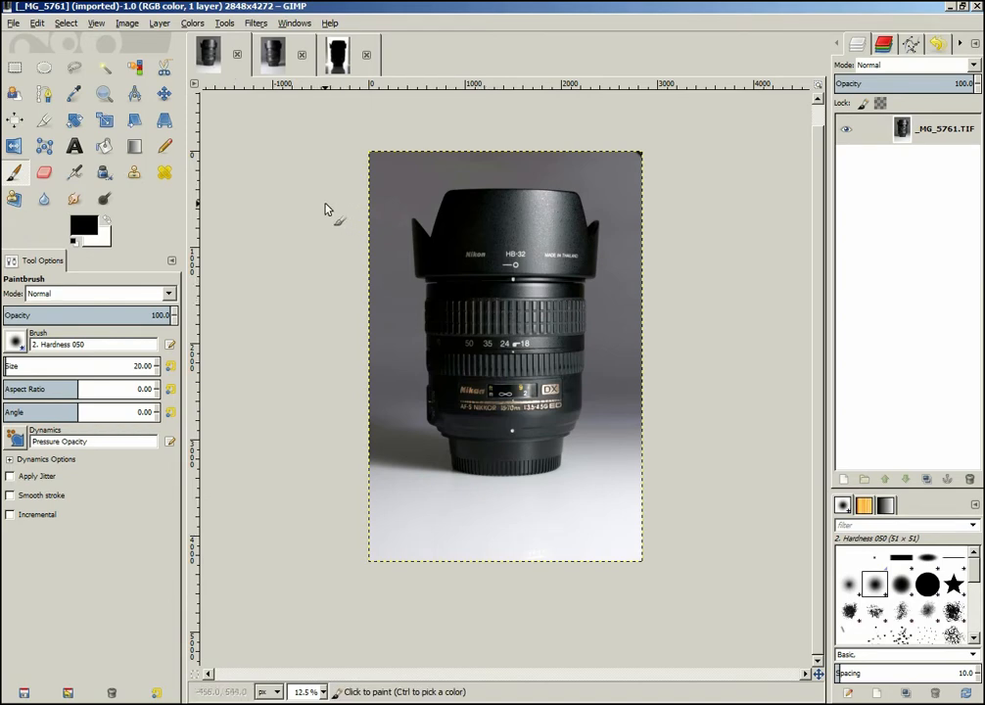
Add the backlit _MG_5771 image as a new layer in the _MG_5761 image and close the separate _MG_5771 image
{"action": "left_click", "coordinate": [208, 56]}
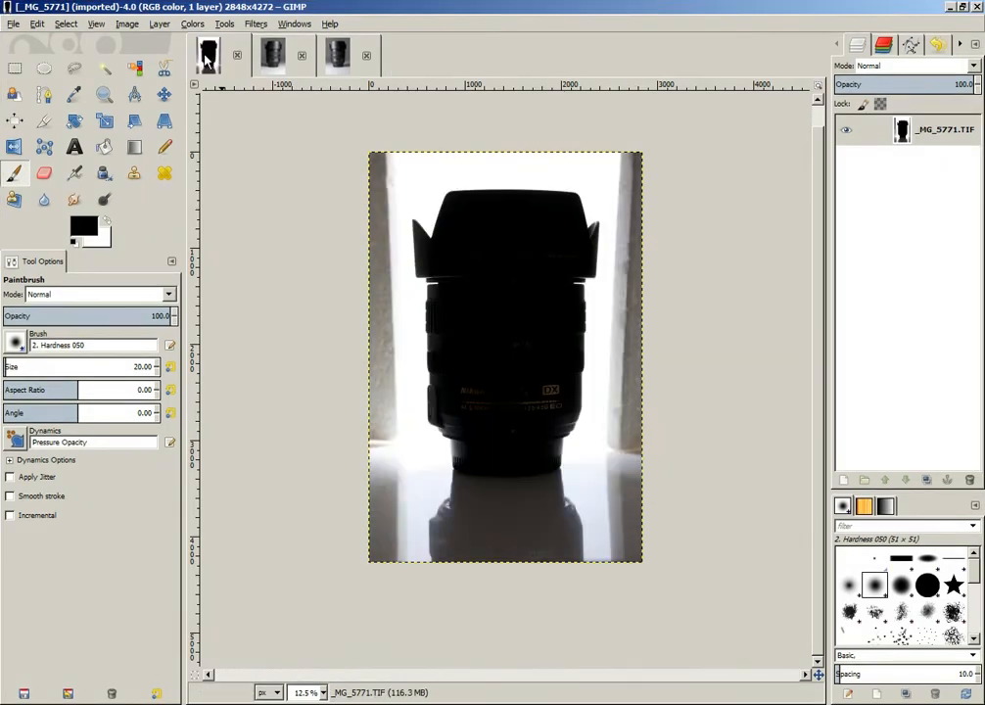
{"action": "left_click_drag", "start_coordinate": [207, 56], "coordinate": [450, 281]}
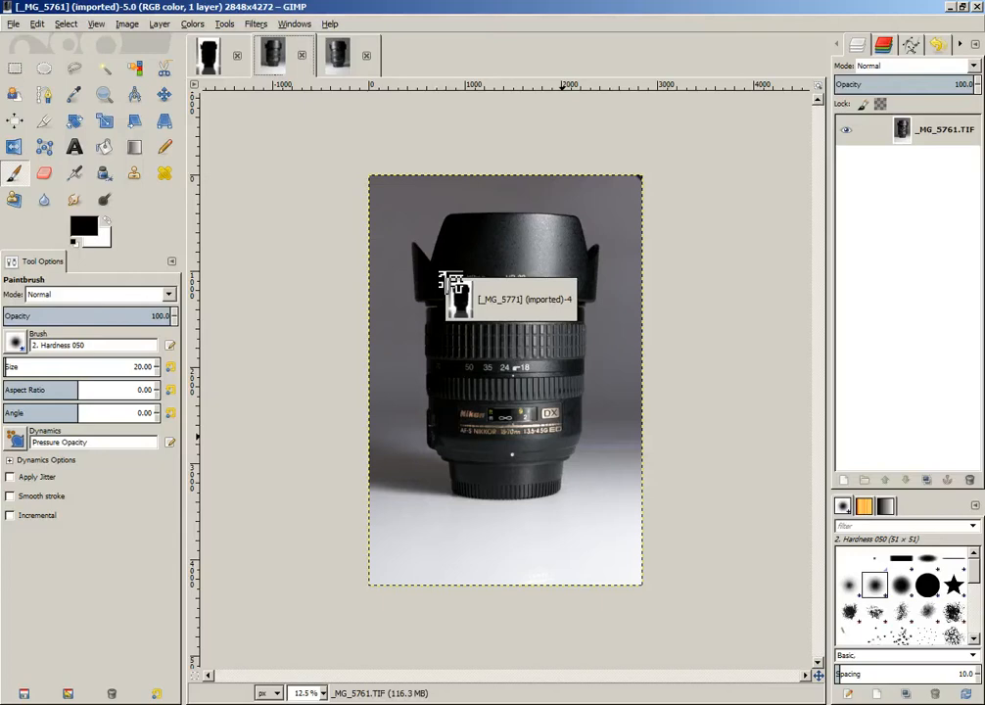
{"action": "left_click_drag", "start_coordinate": [451, 282], "coordinate": [439, 275]}
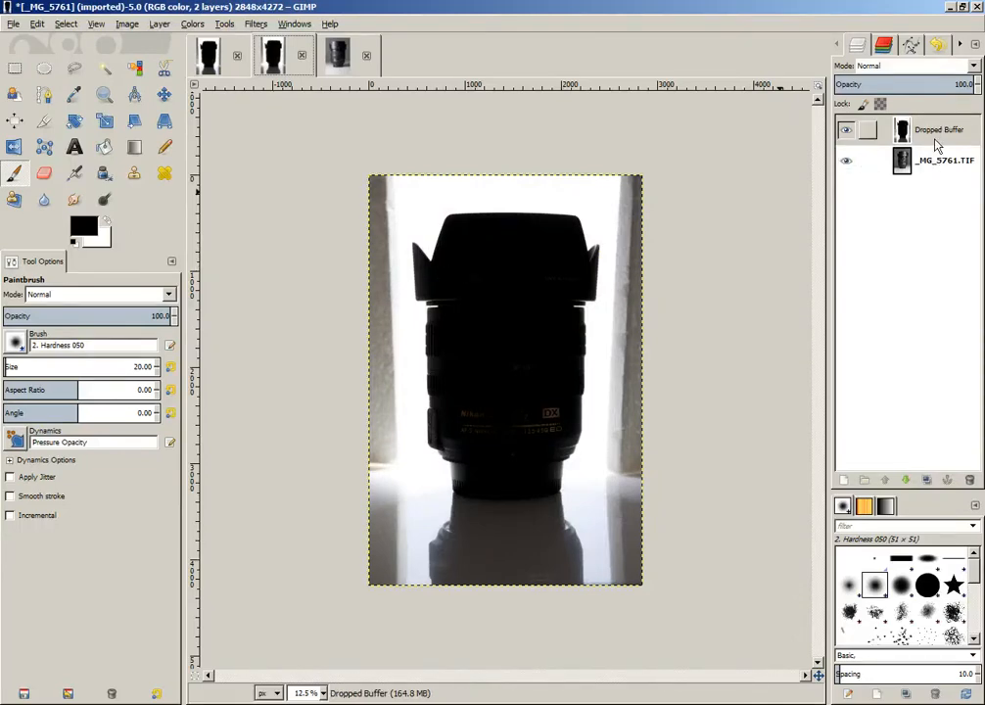
{"action": "left_click", "coordinate": [237, 54]}
Add the _MG_5762 image as another layer in the _MG_5761 image and close the separate _MG_5762 image
{"action": "left_click", "coordinate": [276, 53]}
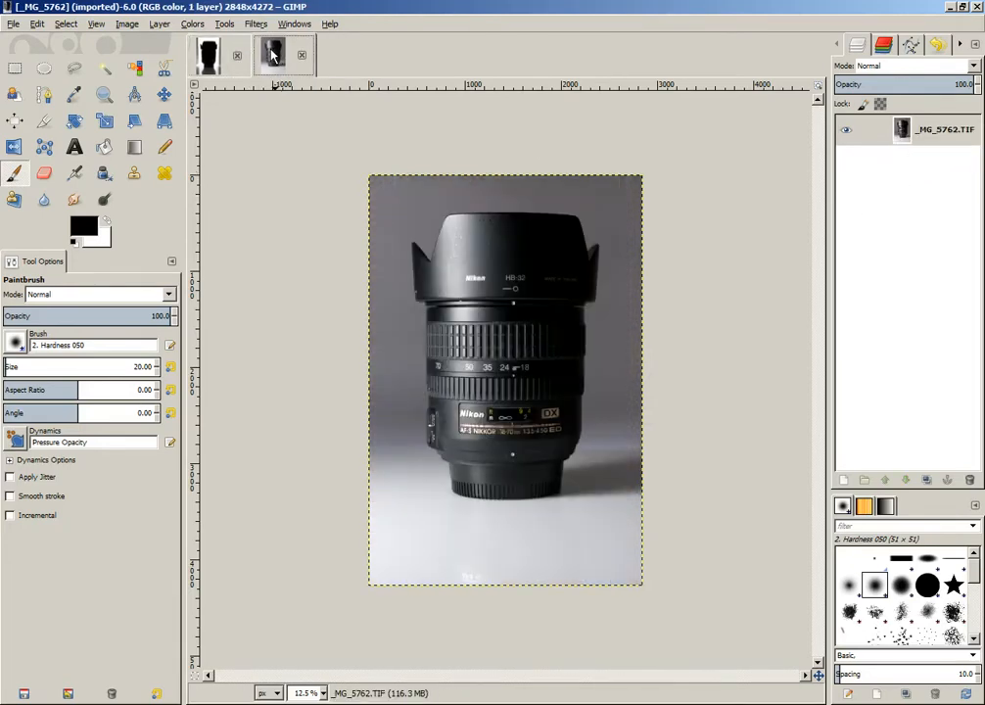
{"action": "left_click_drag", "start_coordinate": [279, 59], "coordinate": [517, 290]}
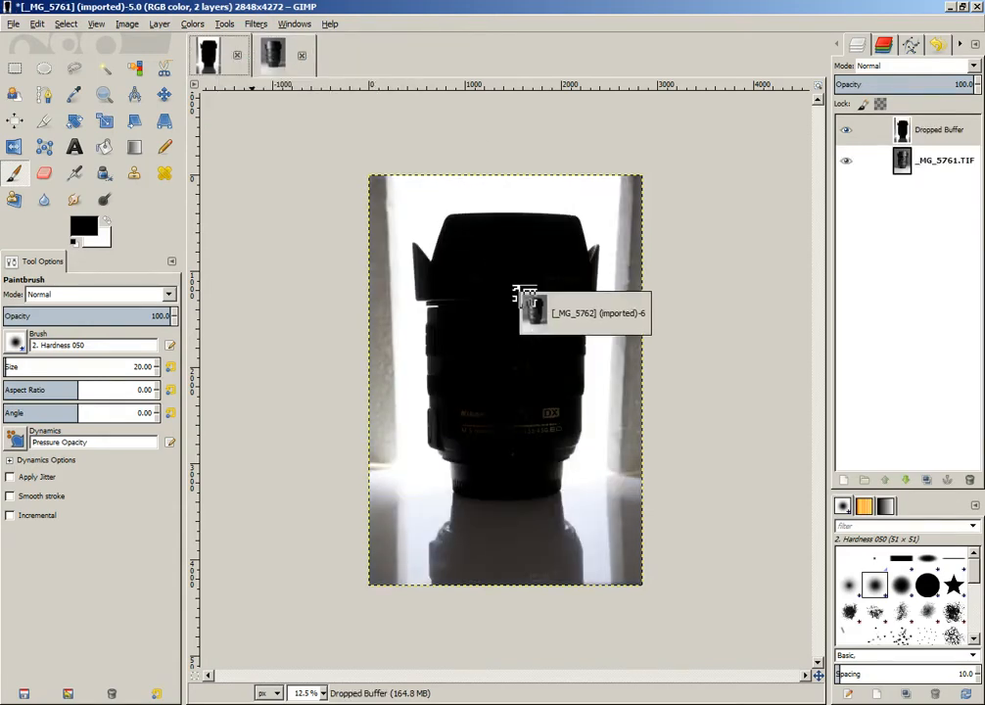
{"action": "left_click_drag", "start_coordinate": [516, 291], "coordinate": [510, 282]}
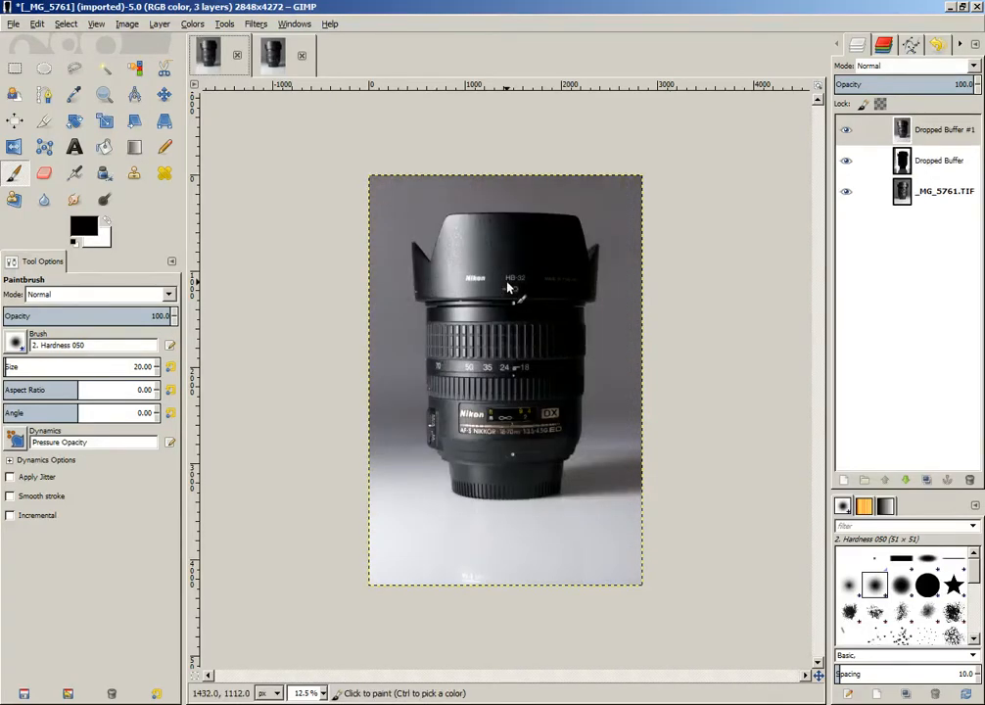
{"action": "left_click", "coordinate": [302, 56]}
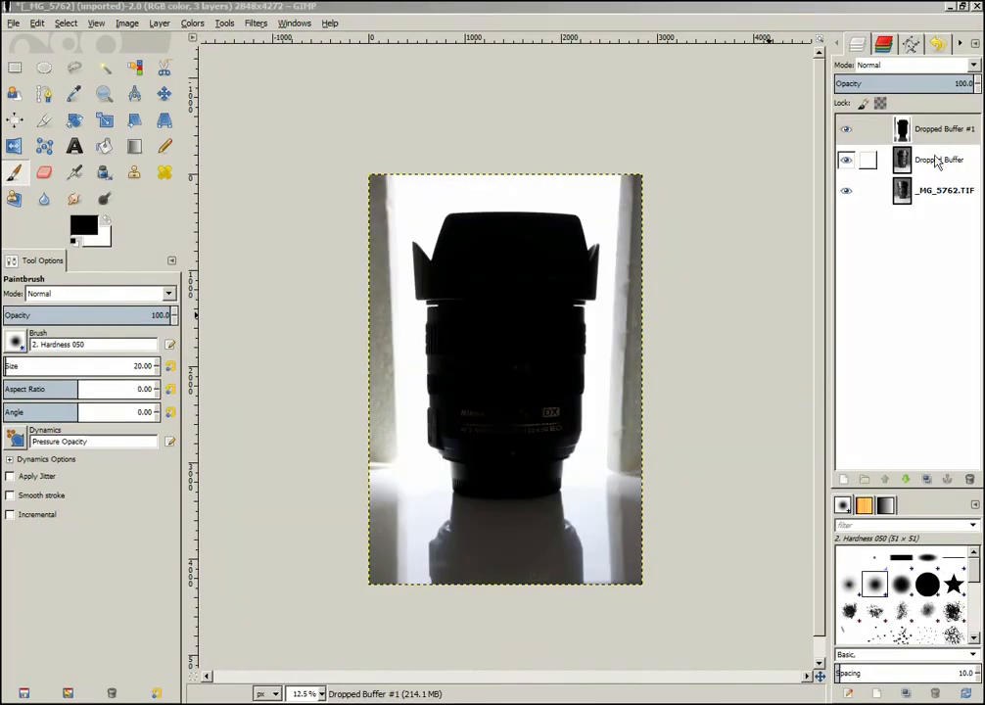
Rename the lowest layer in the stack "left highlight" and the middle layer "right highlight"
{"action": "double_click", "coordinate": [944, 191]}
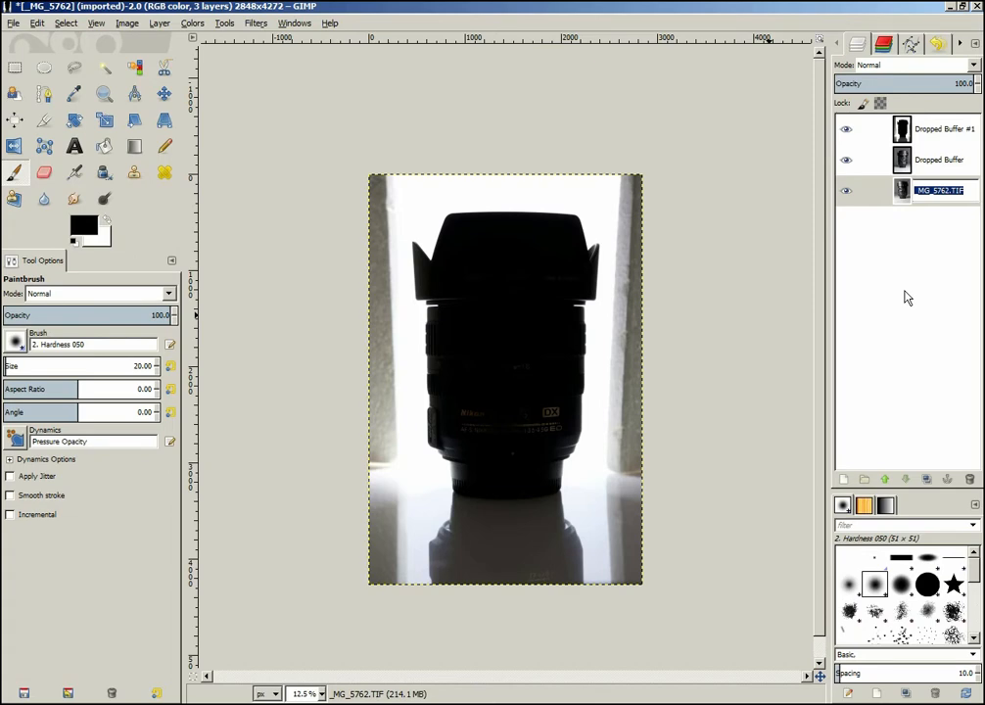
{"action": "key", "text": "BackSpace"}
{"action": "key", "text": "Return"}
{"action": "double_click", "coordinate": [948, 160]}
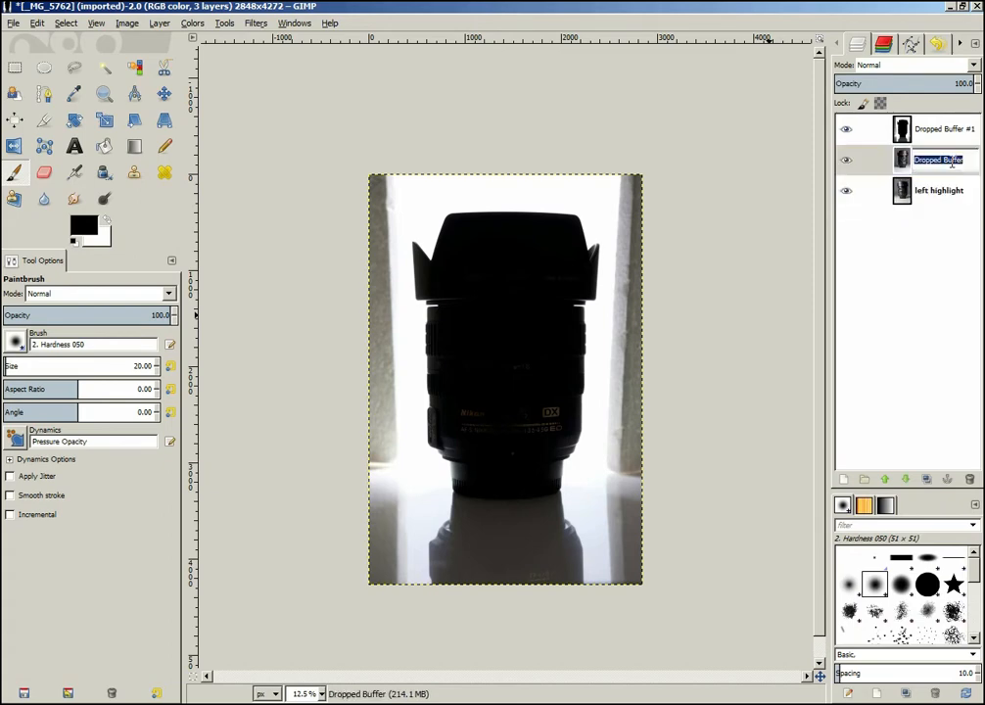
{"action": "type", "text": "right highlight"}
{"action": "key", "text": "Return"}
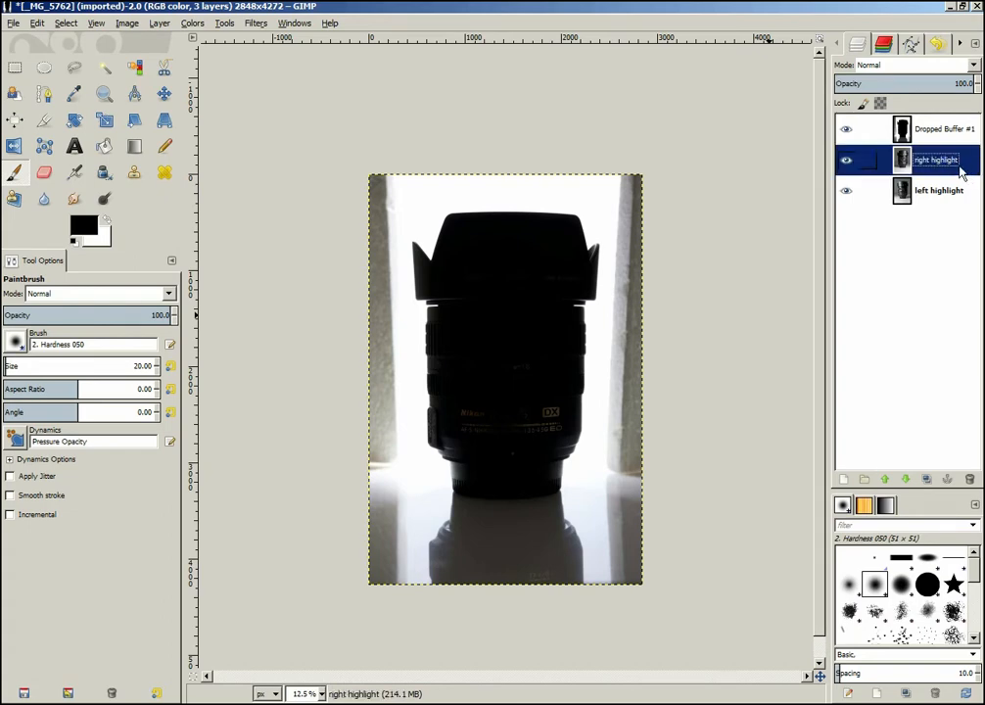
Rename the uppermost layer, the backlit silhouette, "background"
{"action": "left_click", "coordinate": [950, 130]}
{"action": "double_click", "coordinate": [945, 130]}
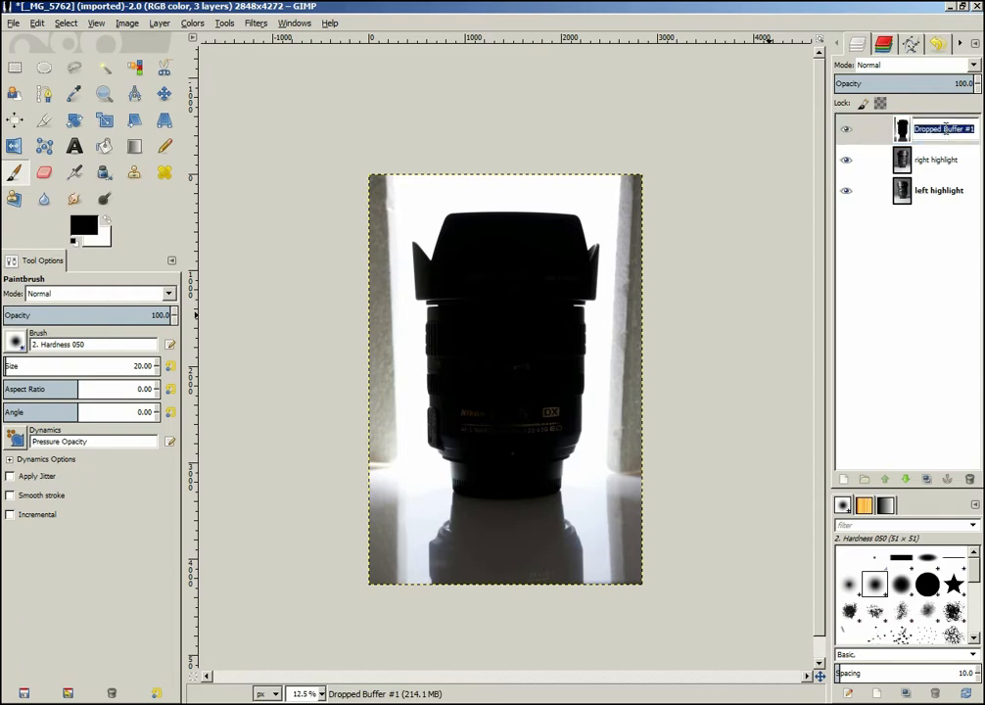
{"action": "type", "text": "background"}
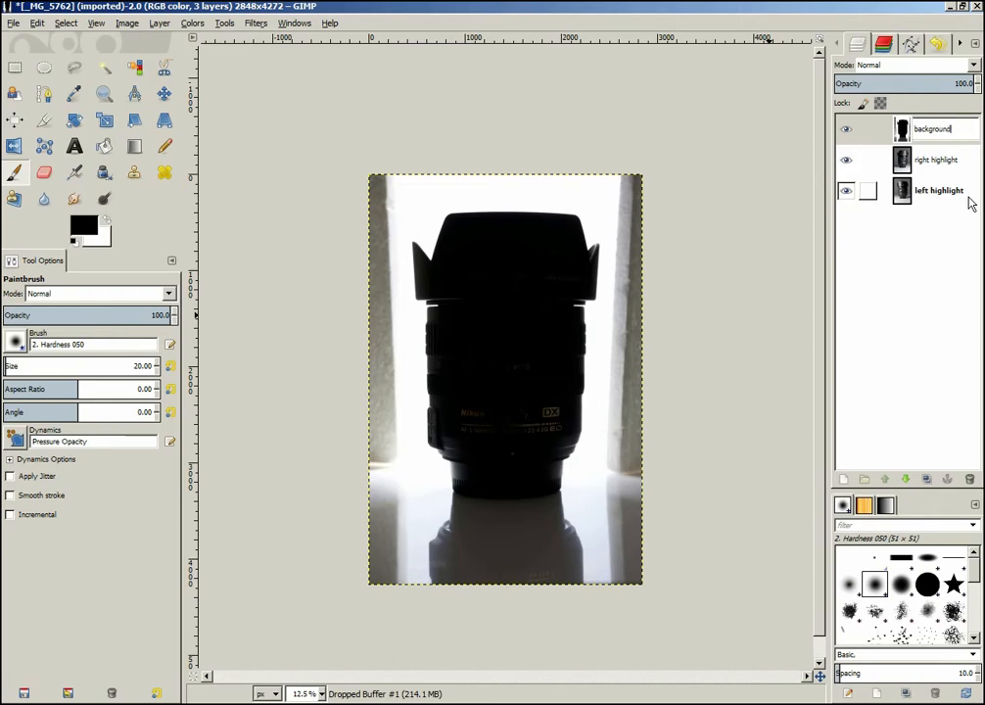
{"action": "key", "text": "Return"}
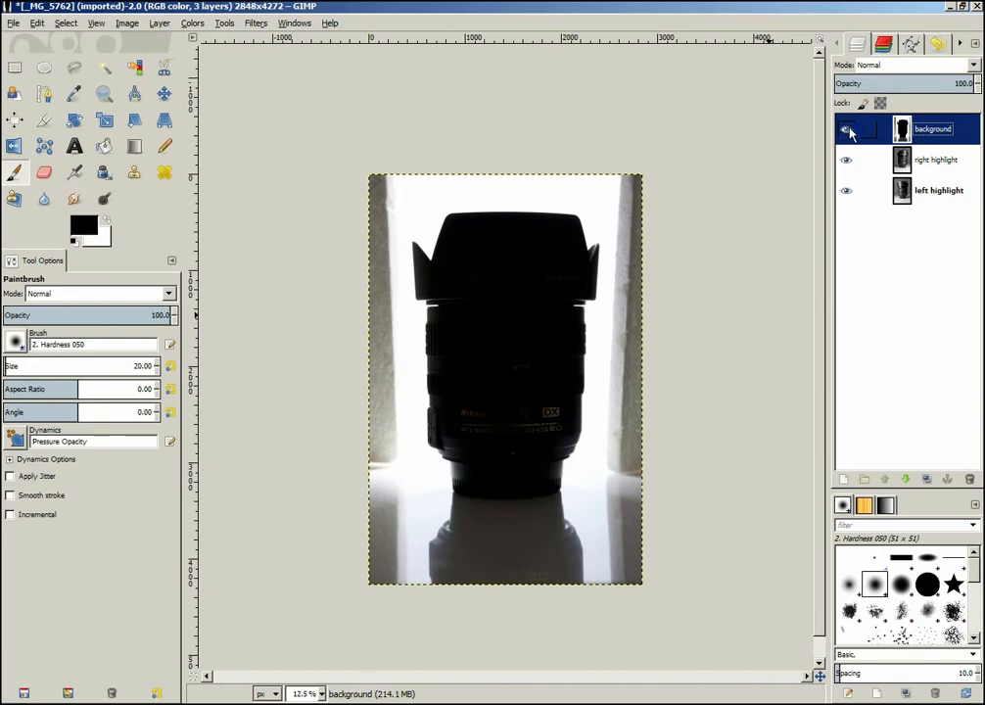
Hide the background layer and set the right highlight layer's opacity to 53.3 to compare both highlight layers around the M/A switch
{"action": "left_click", "coordinate": [847, 133]}
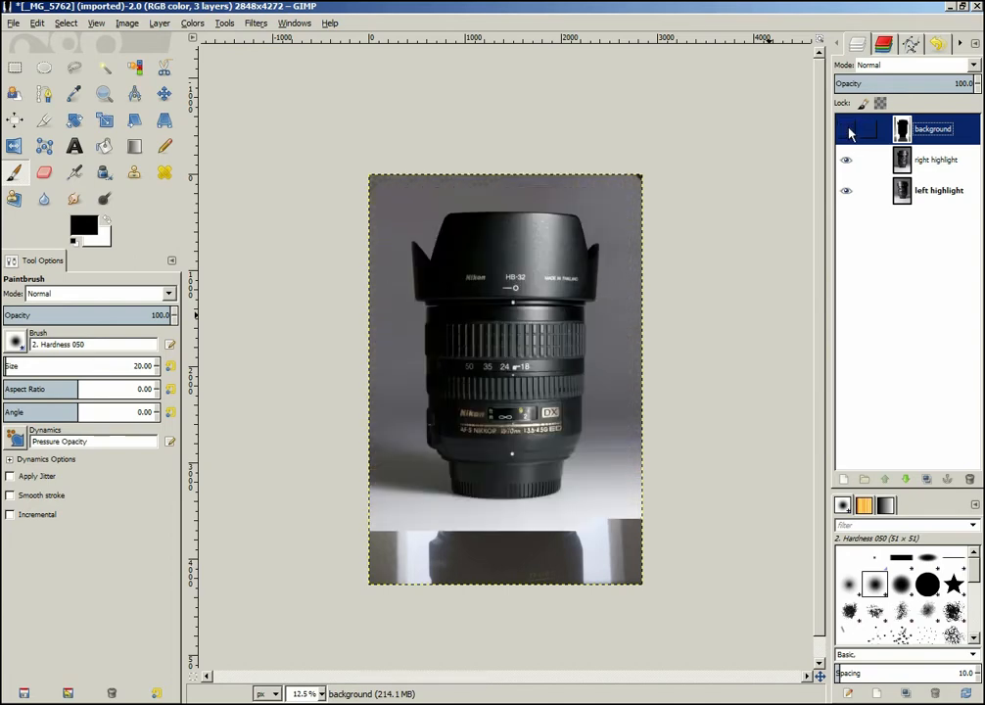
{"action": "left_click", "coordinate": [937, 161]}
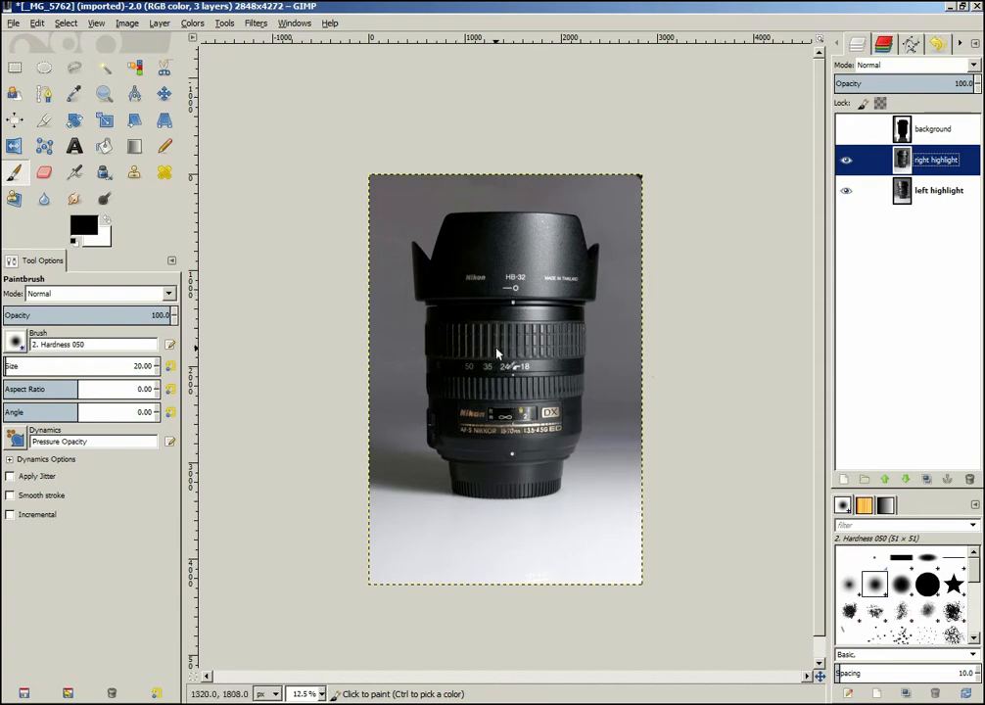
{"action": "left_click", "coordinate": [103, 93]}
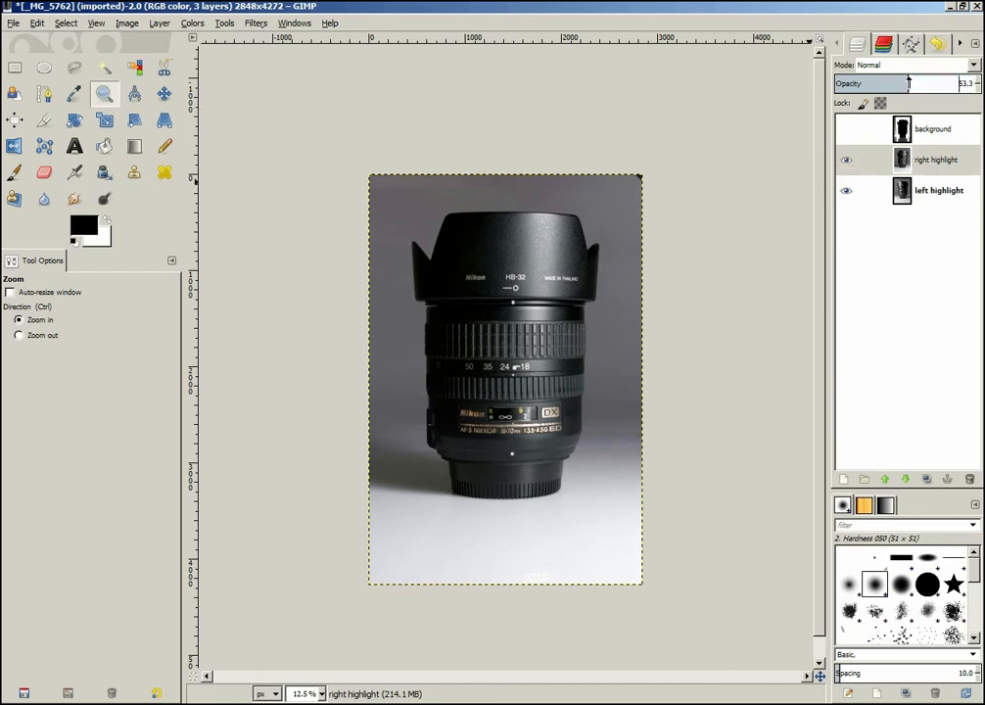
{"action": "left_click", "coordinate": [909, 83]}
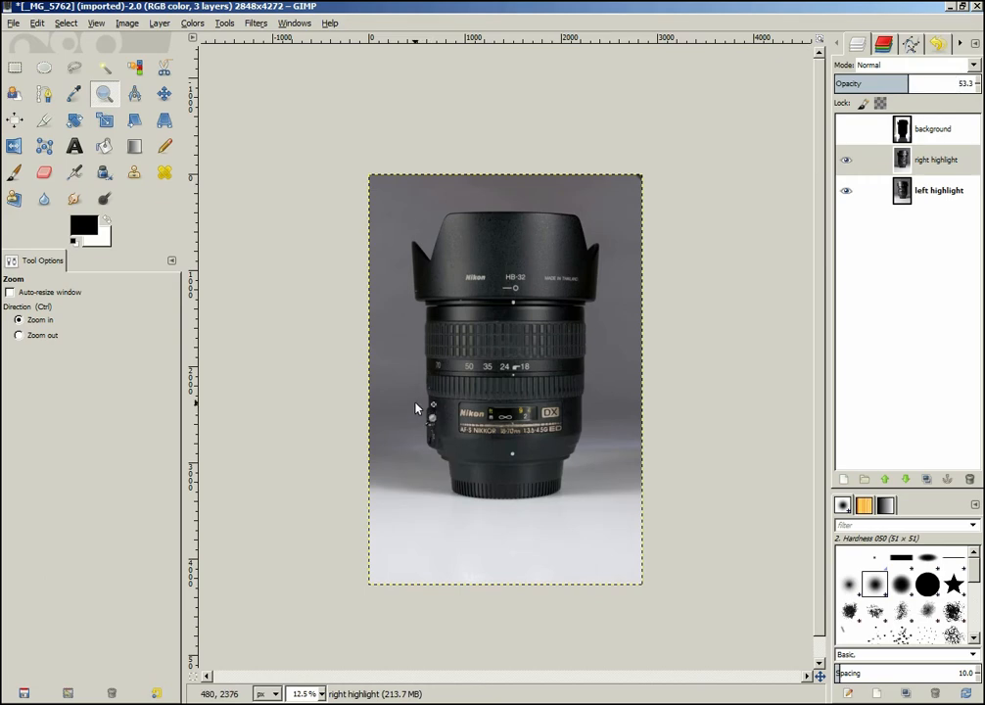
{"action": "left_click_drag", "start_coordinate": [424, 399], "coordinate": [457, 440]}
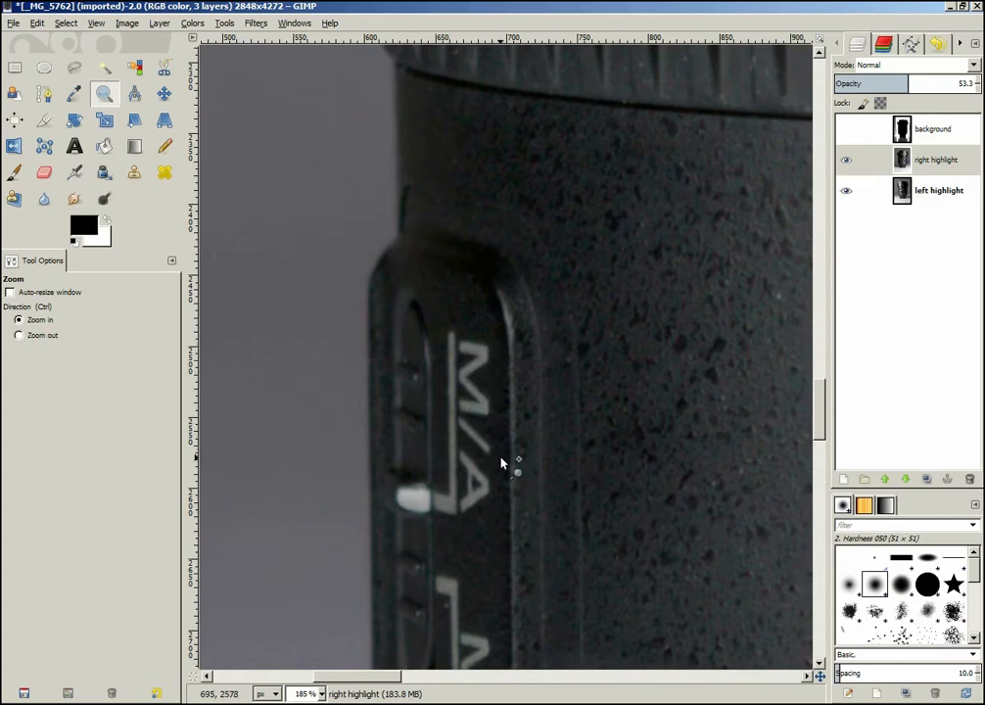
Toggle the right highlight layer's visibility repeatedly to check its alignment with the left highlight layer around the M/A switch
{"action": "left_click", "coordinate": [846, 162]}
{"action": "left_click", "coordinate": [846, 164]}
{"action": "left_click", "coordinate": [846, 164]}
{"action": "left_click", "coordinate": [846, 165]}
{"action": "left_click", "coordinate": [845, 164]}
{"action": "left_click", "coordinate": [846, 164]}
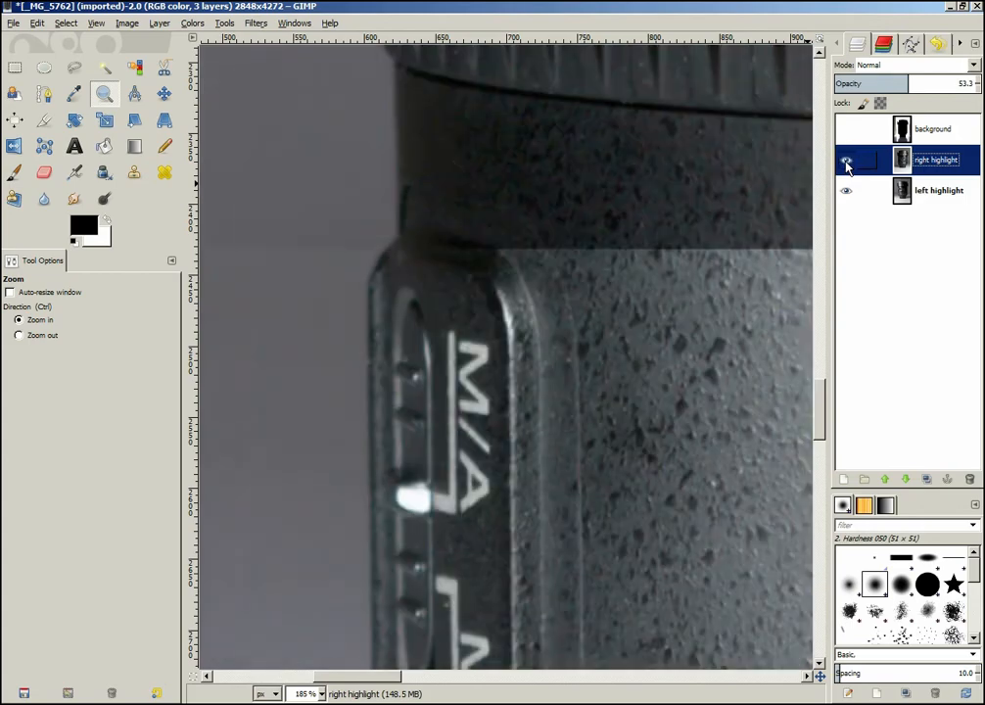
{"action": "left_click", "coordinate": [846, 165]}
{"action": "left_click", "coordinate": [847, 169]}
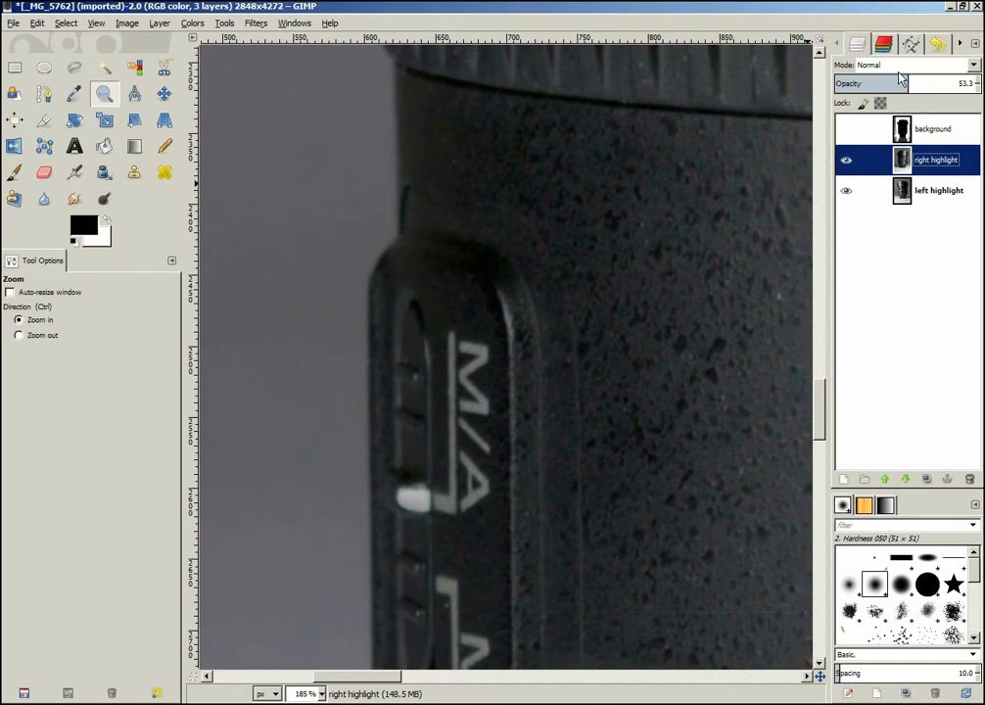
Restore the right highlight layer's opacity to 100, then show the background layer and set its opacity to 53.3
{"action": "left_click_drag", "start_coordinate": [906, 84], "coordinate": [977, 83]}
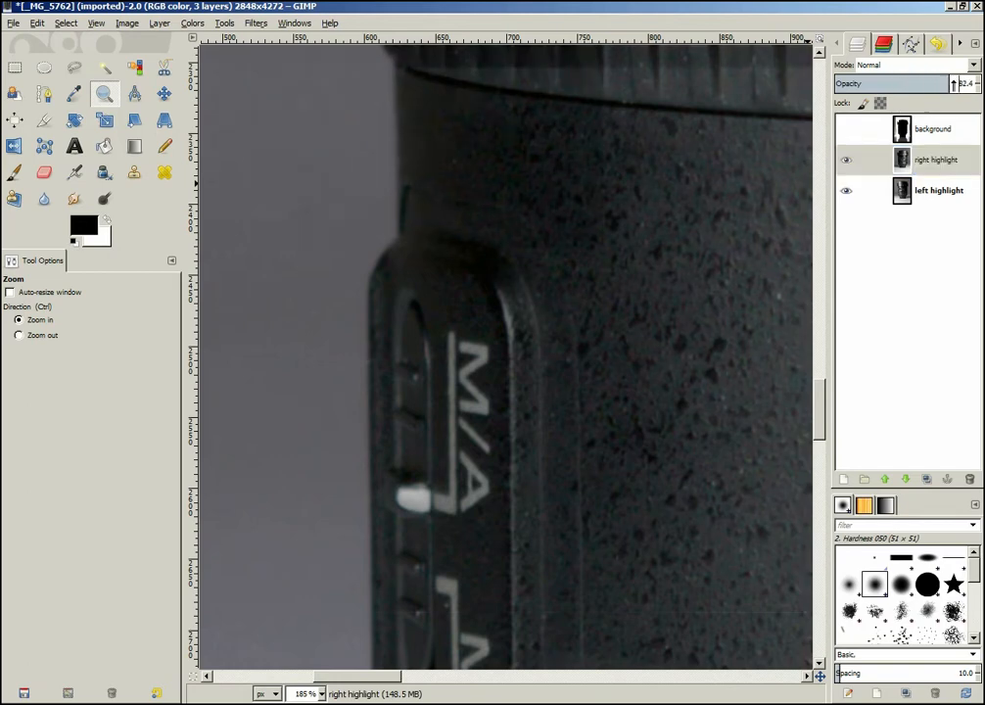
{"action": "left_click", "coordinate": [947, 136]}
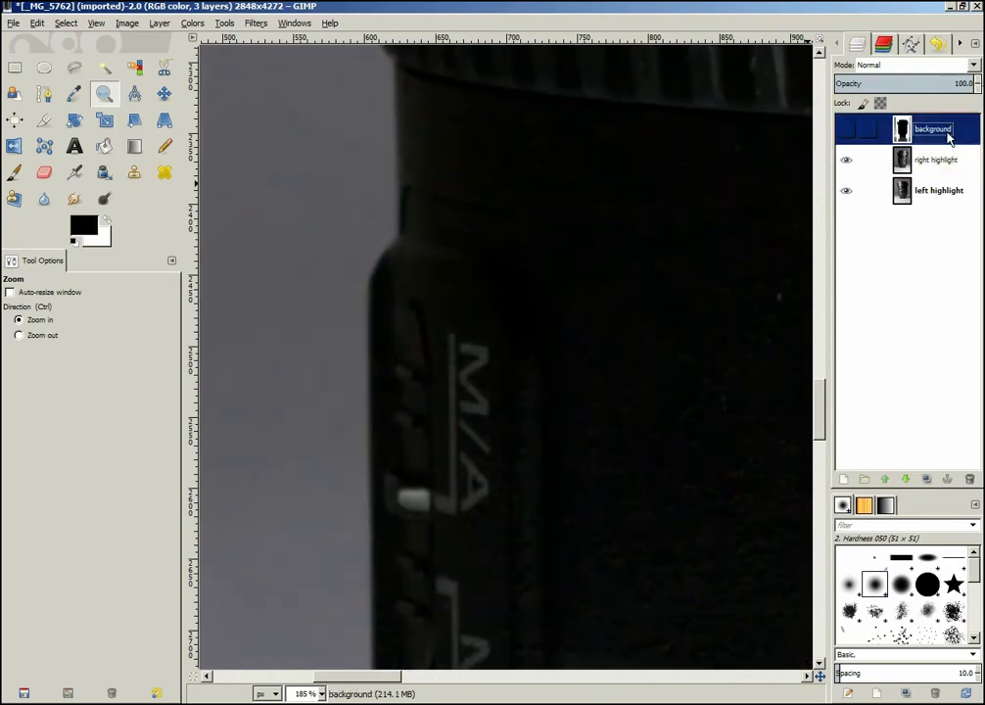
{"action": "left_click", "coordinate": [847, 131]}
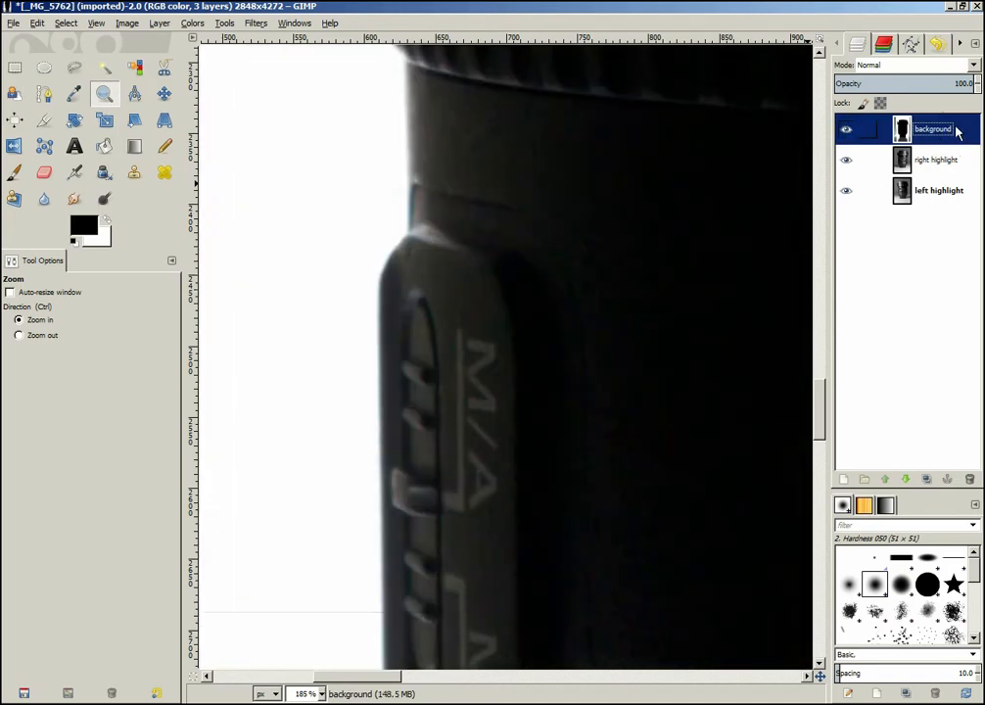
{"action": "left_click", "coordinate": [909, 83]}
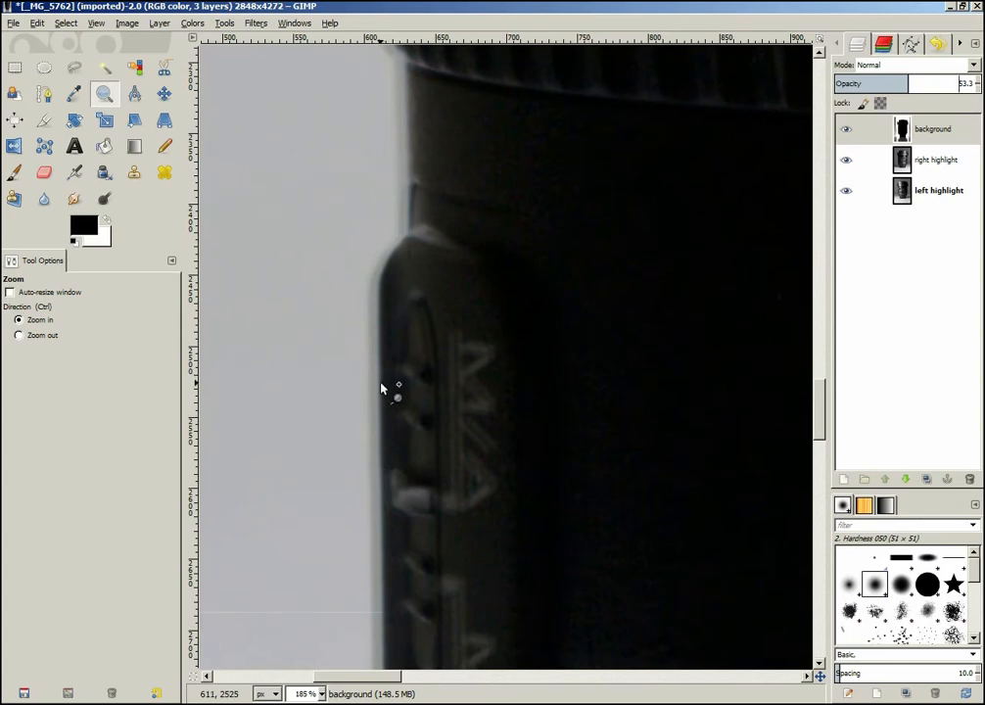
Nudge the background layer left with the Move tool until its M/A switch lines up with the highlight layers
{"action": "left_click", "coordinate": [164, 95]}
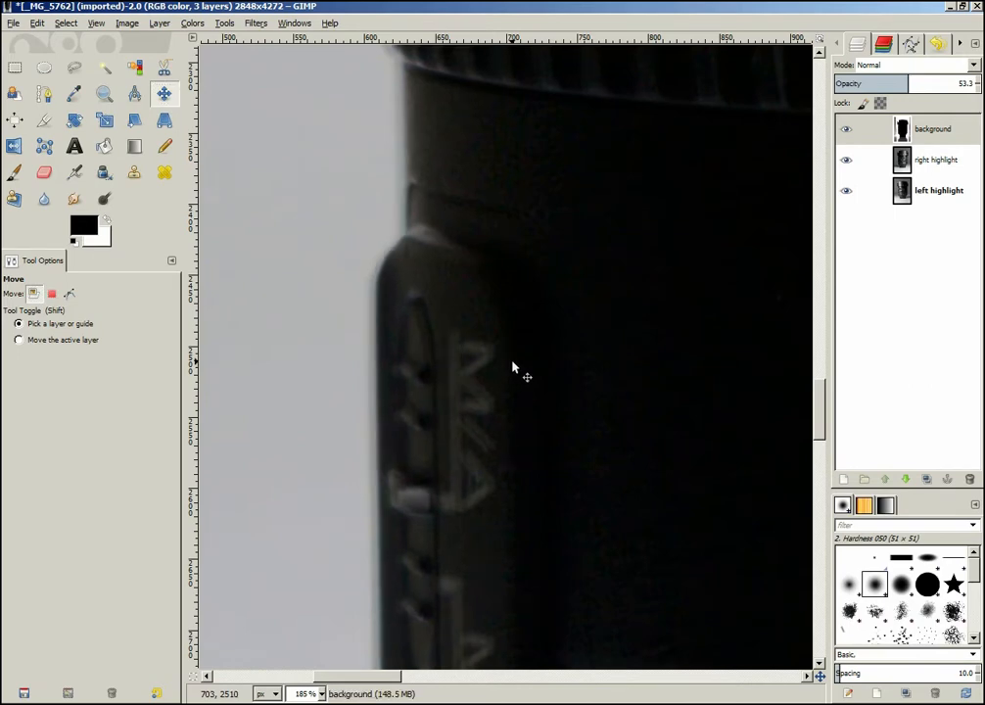
{"action": "key", "text": "Left"}
{"action": "key", "text": "Left"}
{"action": "key", "text": "Left"}
{"action": "key", "text": "Left"}
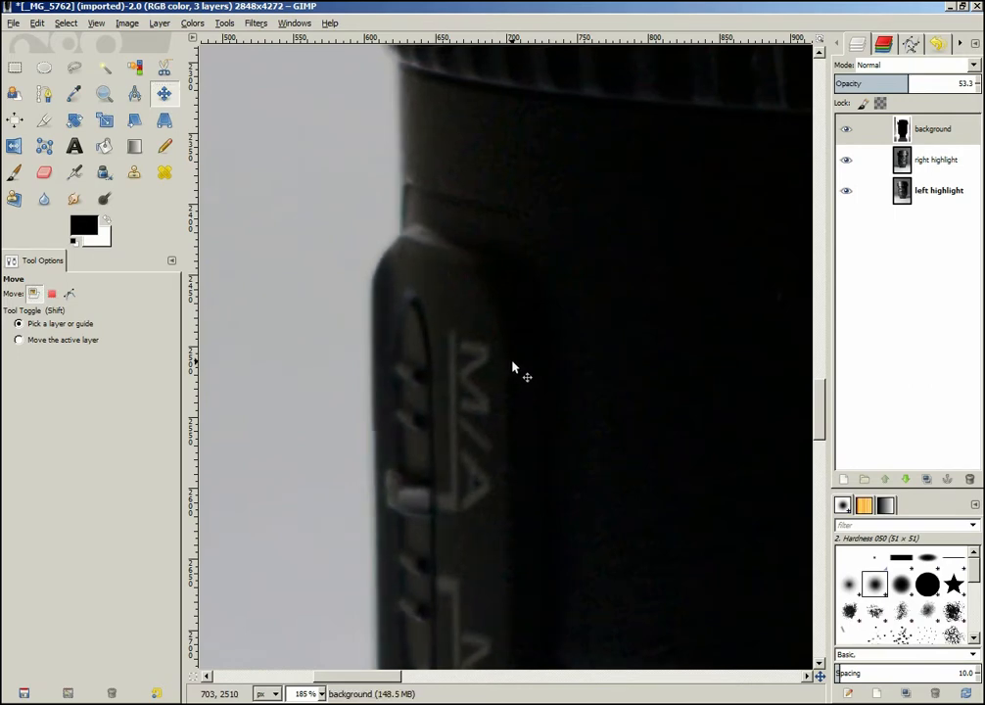
{"action": "key", "text": "Left"}
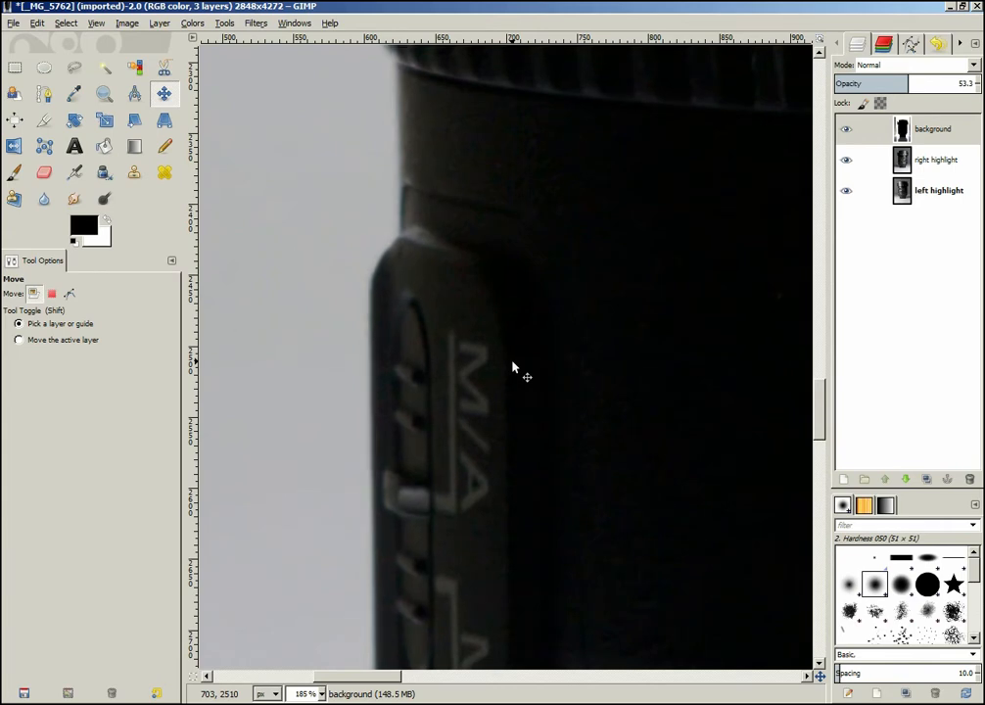
Toggle the background layer's visibility to check its alignment with the highlight layers around the M/A switch
{"action": "left_click", "coordinate": [848, 132]}
{"action": "left_click", "coordinate": [848, 131]}
{"action": "left_click", "coordinate": [848, 131]}
{"action": "left_click", "coordinate": [848, 131]}
{"action": "left_click", "coordinate": [847, 131]}
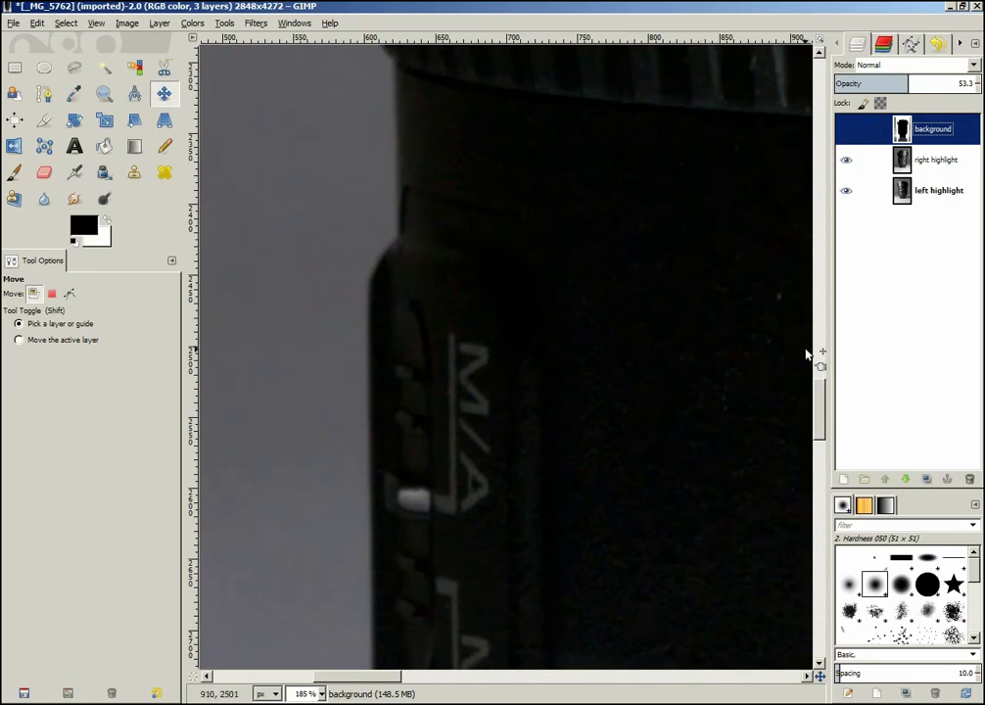
{"action": "left_click", "coordinate": [847, 137]}
{"action": "left_click", "coordinate": [848, 137]}
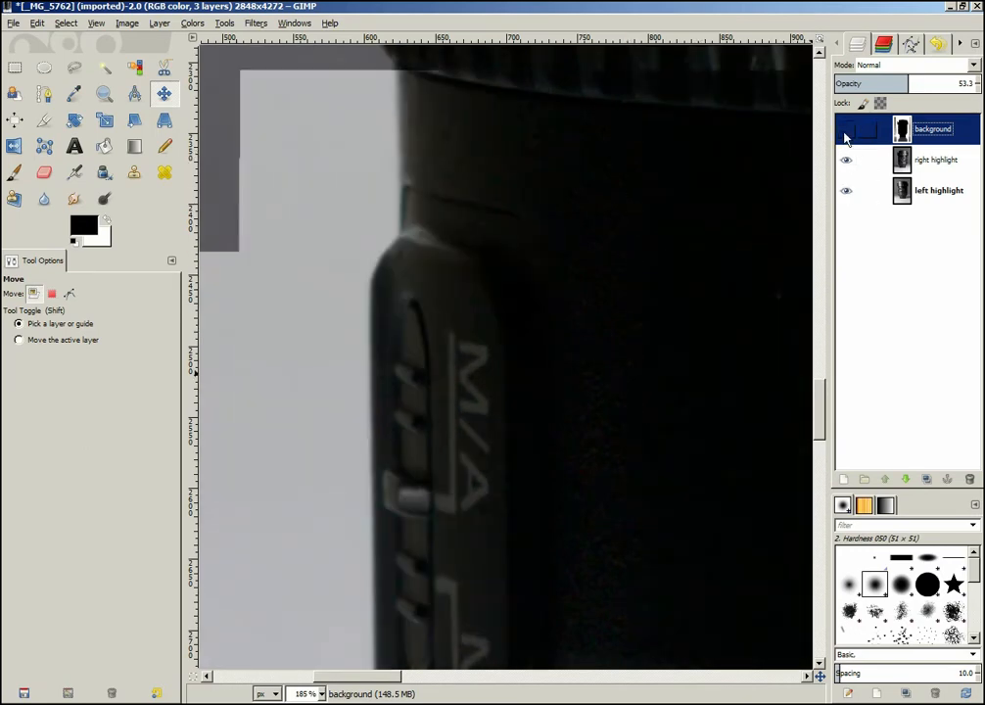
Check the background layer's alignment along the lens's lower right edge near the ED lettering by toggling its visibility
{"action": "left_click_drag", "start_coordinate": [819, 418], "coordinate": [822, 449]}
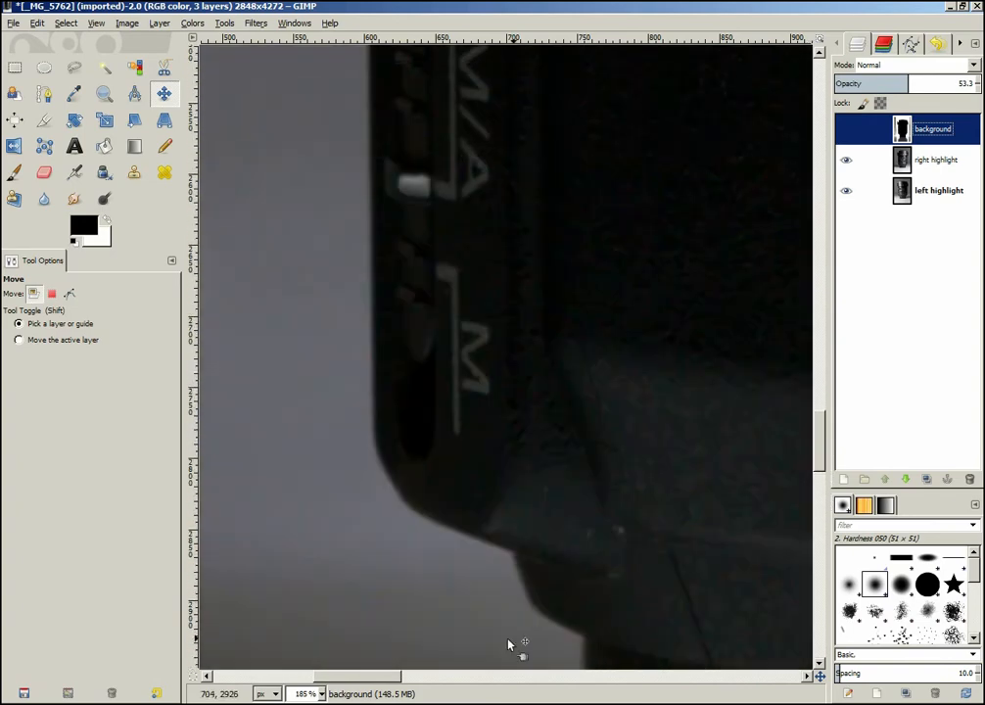
{"action": "left_click_drag", "start_coordinate": [377, 675], "coordinate": [653, 670]}
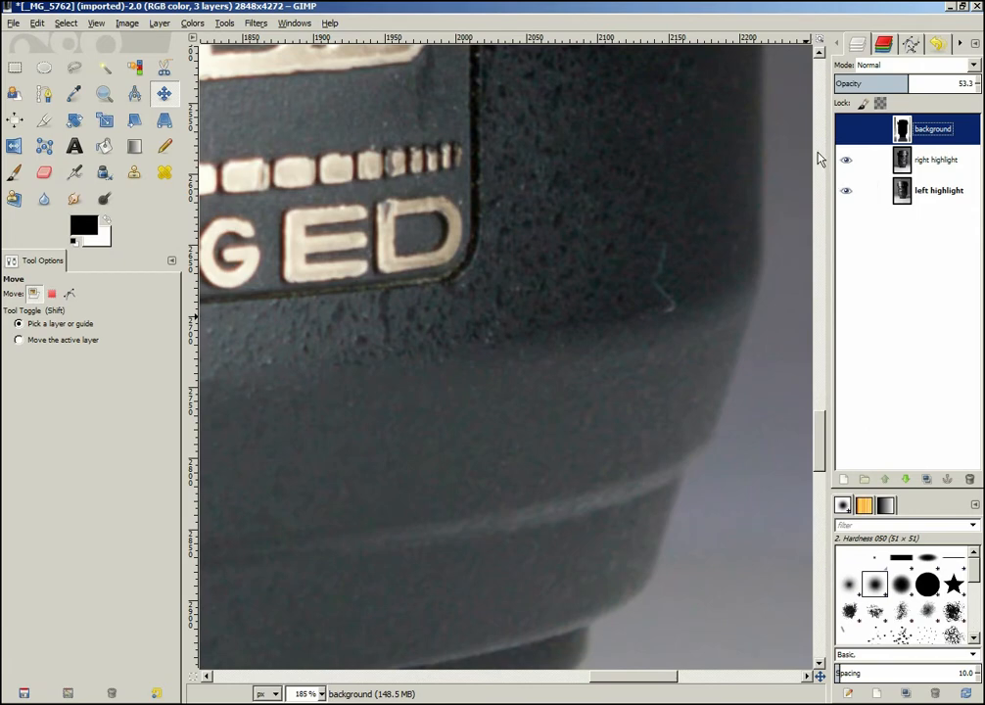
{"action": "left_click", "coordinate": [848, 133]}
{"action": "left_click", "coordinate": [848, 133]}
{"action": "left_click", "coordinate": [847, 133]}
{"action": "left_click", "coordinate": [848, 133]}
{"action": "left_click", "coordinate": [848, 133]}
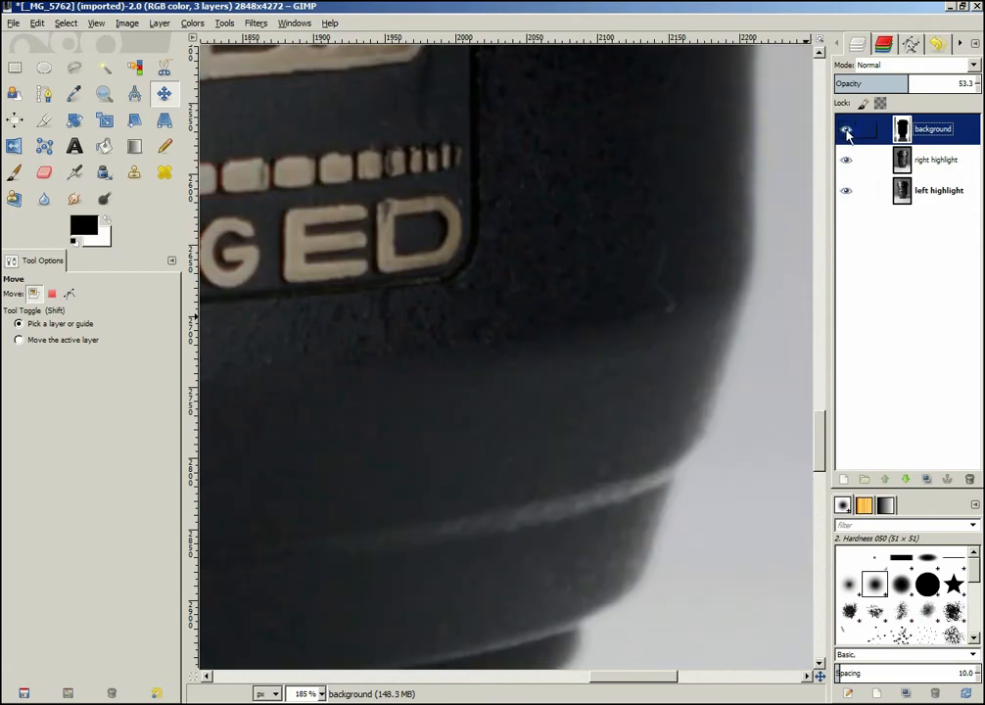
{"action": "left_click", "coordinate": [848, 134]}
{"action": "left_click", "coordinate": [845, 135]}
Set the background layer's opacity back to 100 and fit the whole image in view
{"action": "left_click_drag", "start_coordinate": [908, 84], "coordinate": [978, 84]}
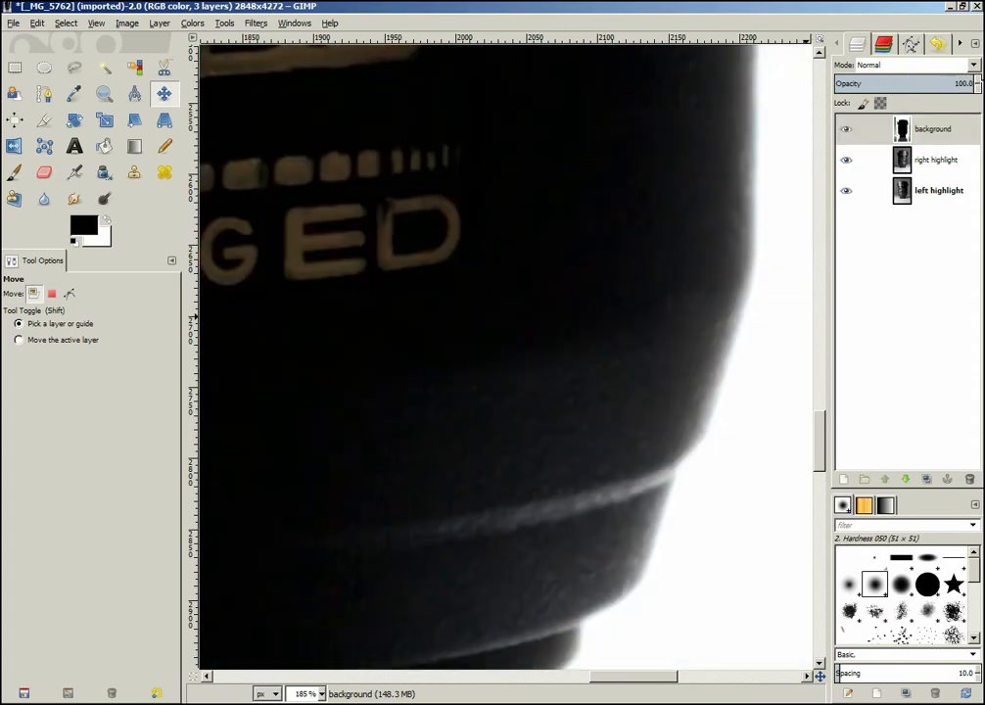
{"action": "left_click", "coordinate": [949, 133]}
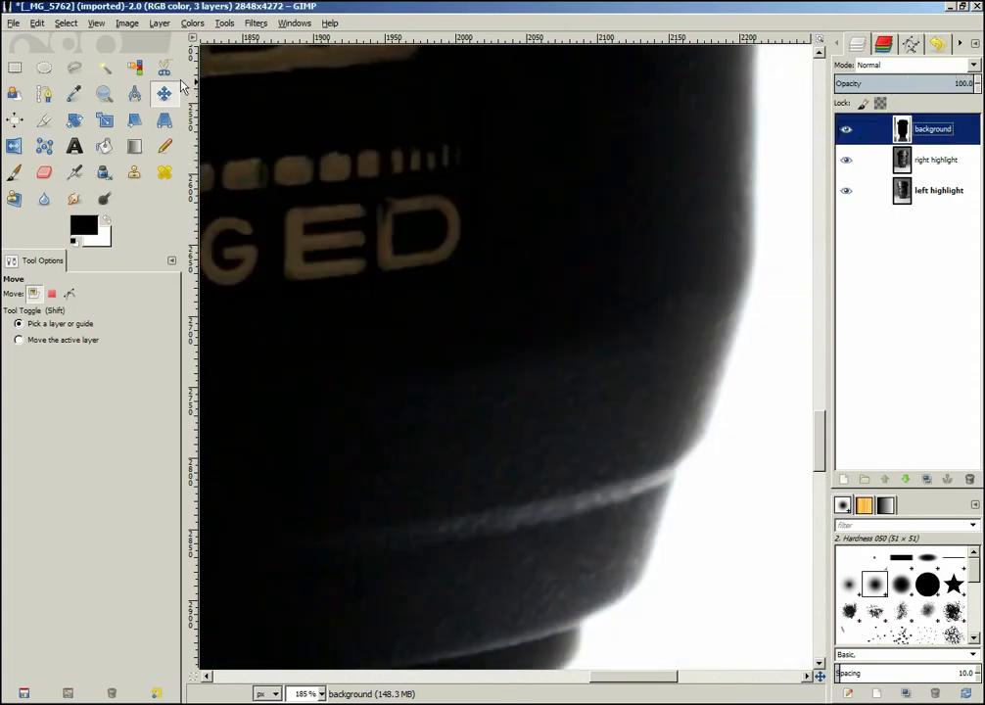
{"action": "left_click", "coordinate": [97, 23]}
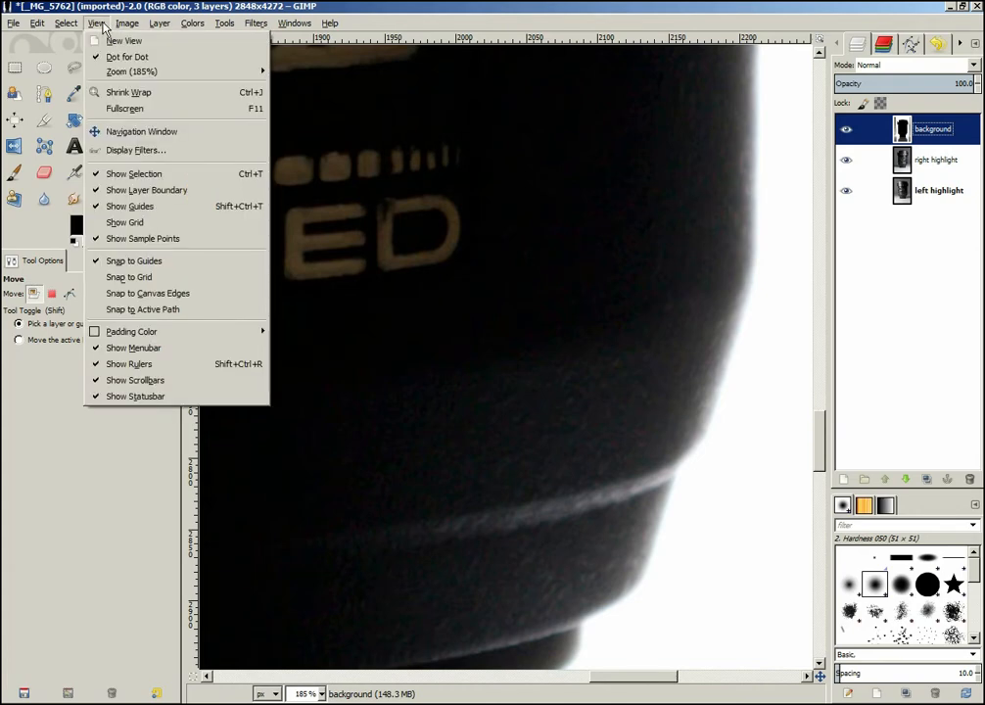
{"action": "mouse_move", "coordinate": [200, 72]}
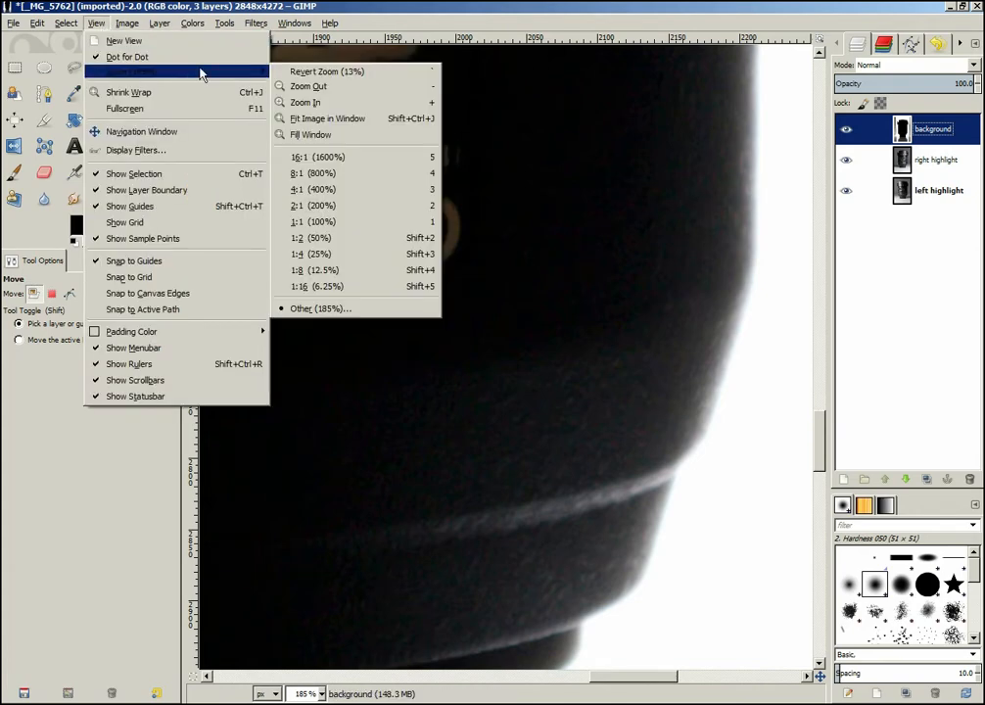
{"action": "left_click", "coordinate": [337, 120]}
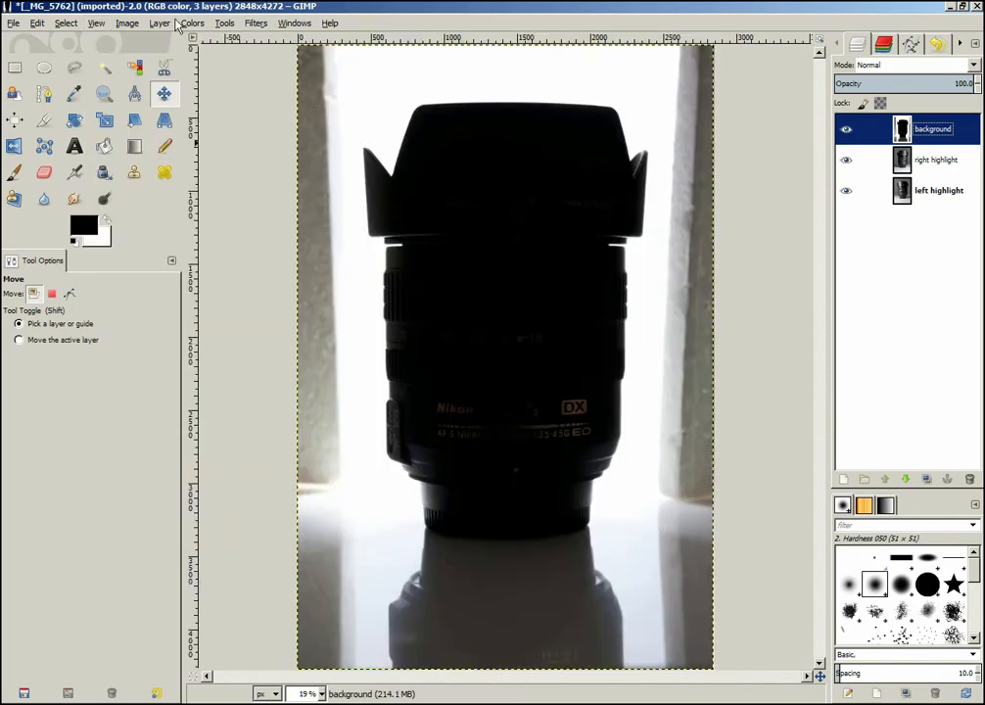
Outline the gray strip along the photo's left side with a Free Select polygon, slanting its inner edge beside the lens
{"action": "left_click", "coordinate": [104, 93]}
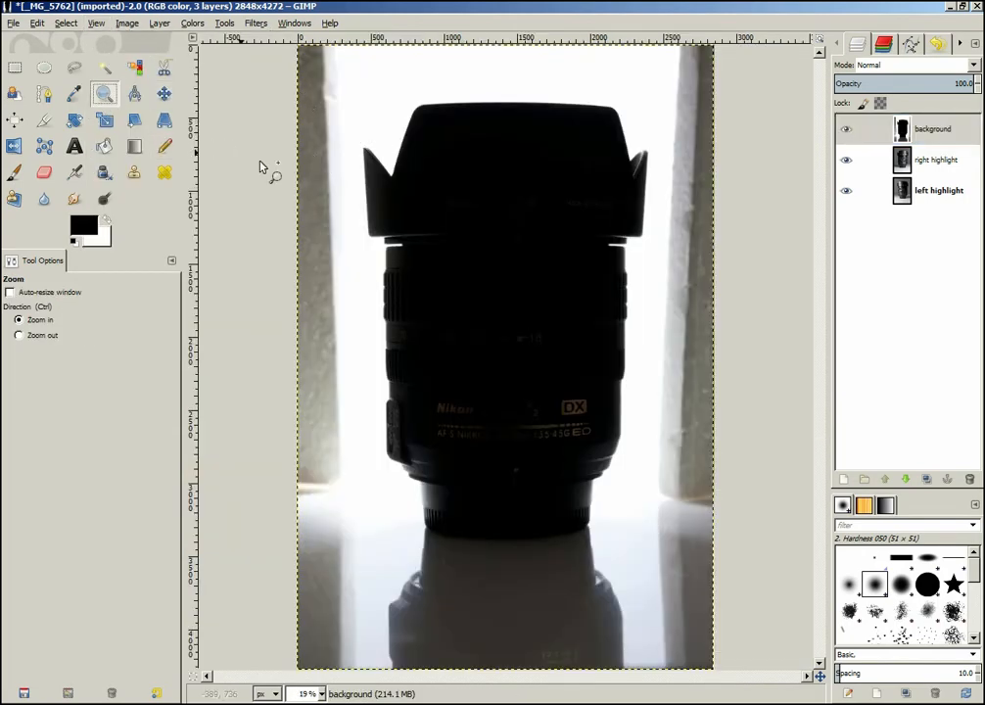
{"action": "left_click", "coordinate": [452, 263], "text": "ctrl"}
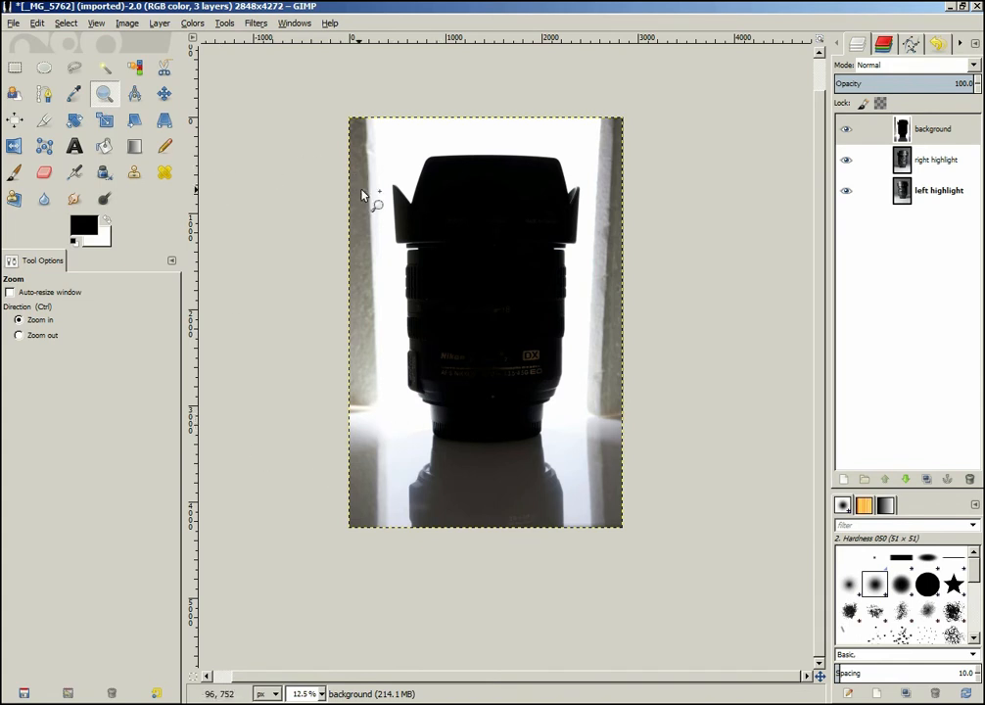
{"action": "left_click", "coordinate": [79, 73]}
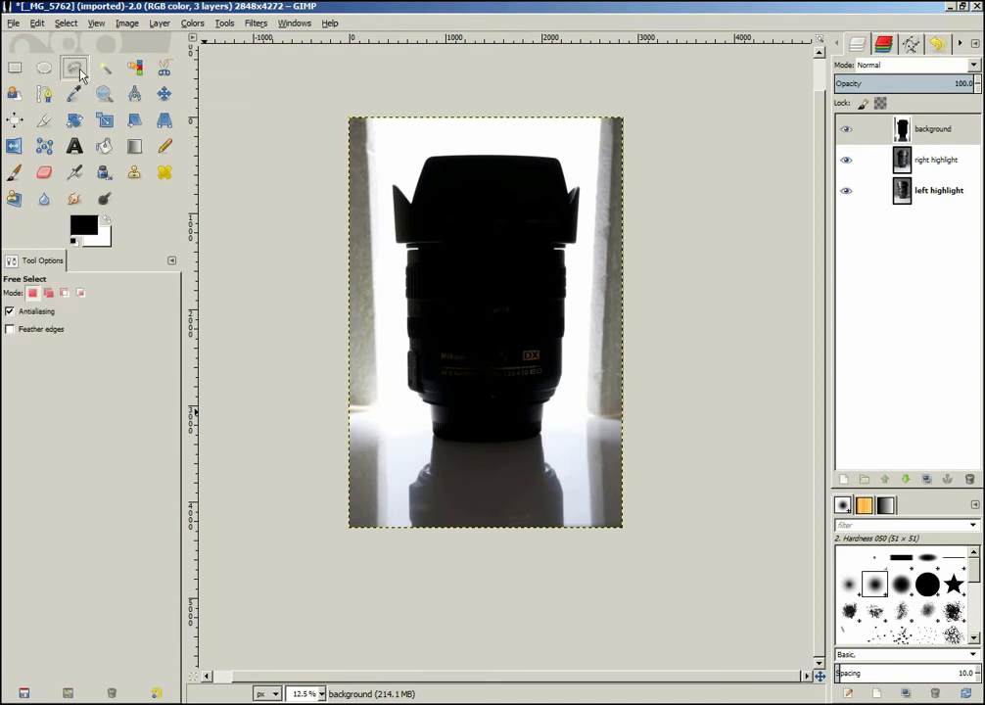
{"action": "left_click", "coordinate": [380, 93]}
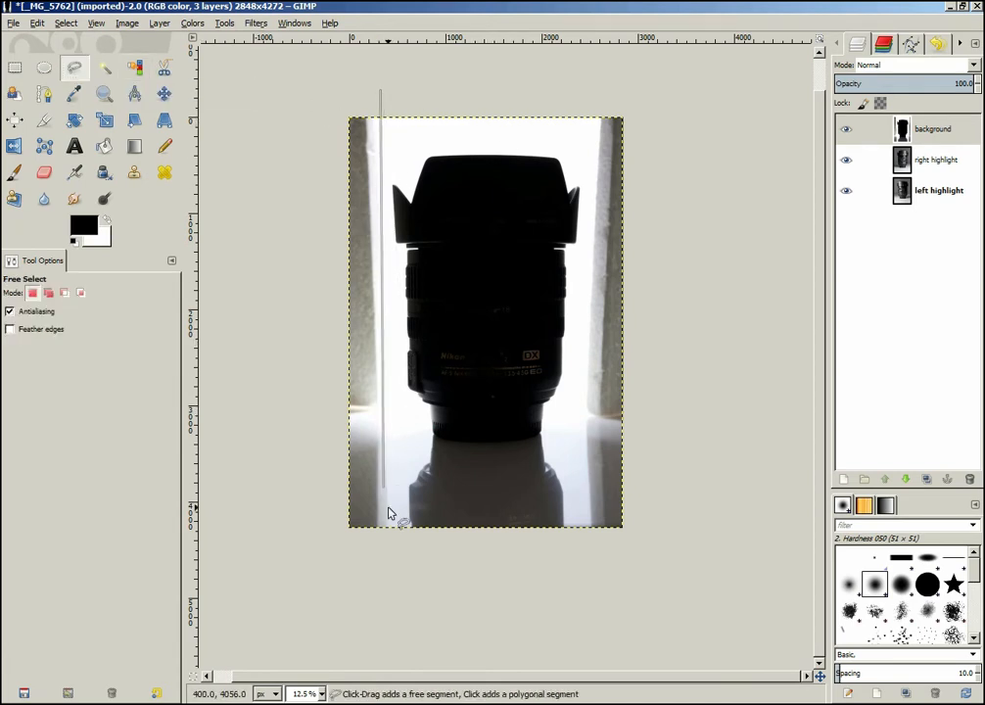
{"action": "left_click", "coordinate": [408, 566]}
{"action": "left_click", "coordinate": [300, 561]}
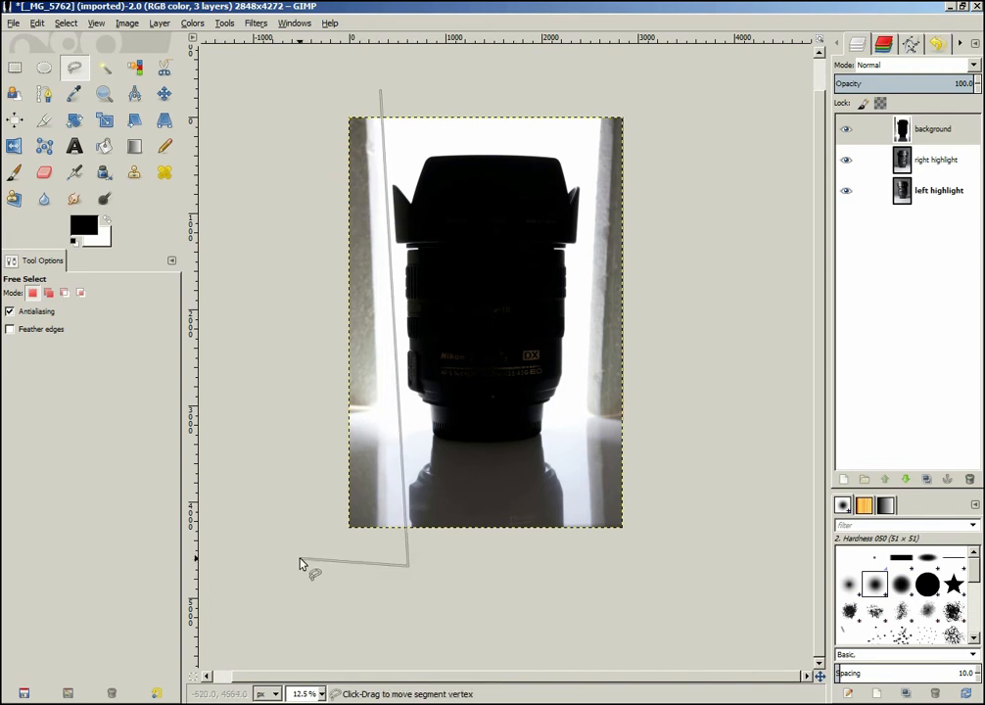
{"action": "left_click", "coordinate": [308, 97]}
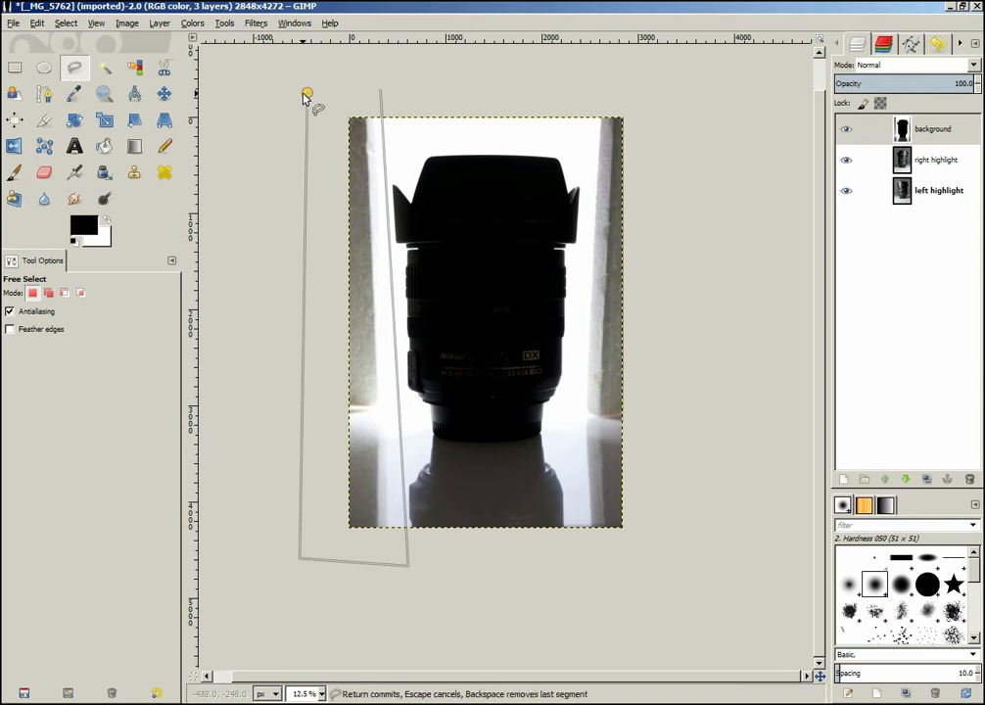
{"action": "key", "text": "Return"}
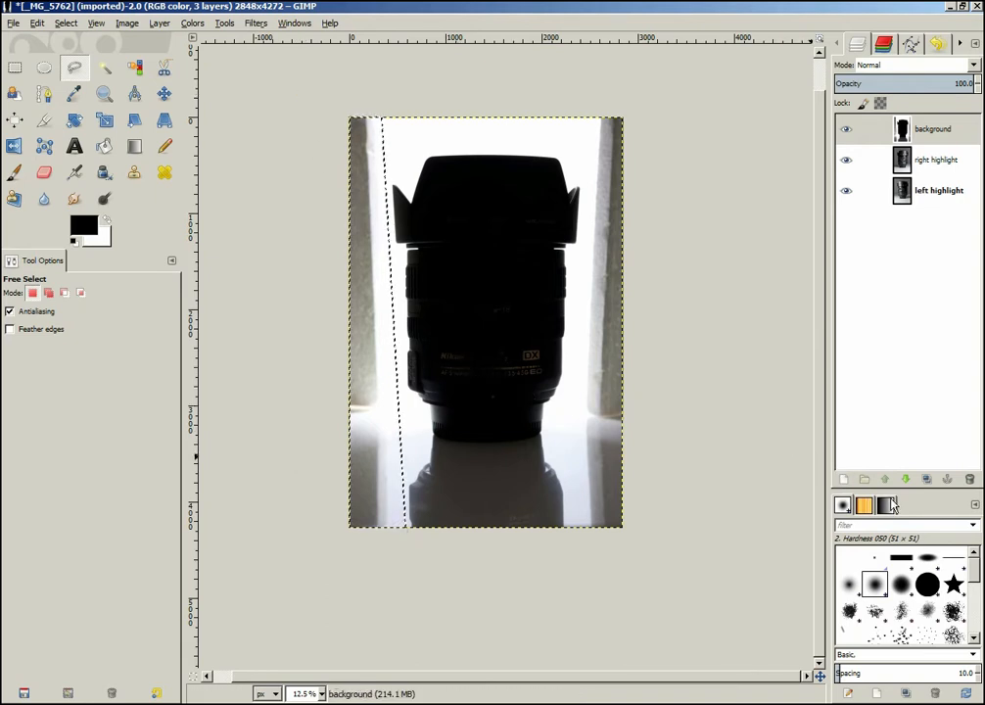
Add a new transparent layer of 2848 by 4272 px and fill the selected left strip with the white background color
{"action": "left_click", "coordinate": [843, 479]}
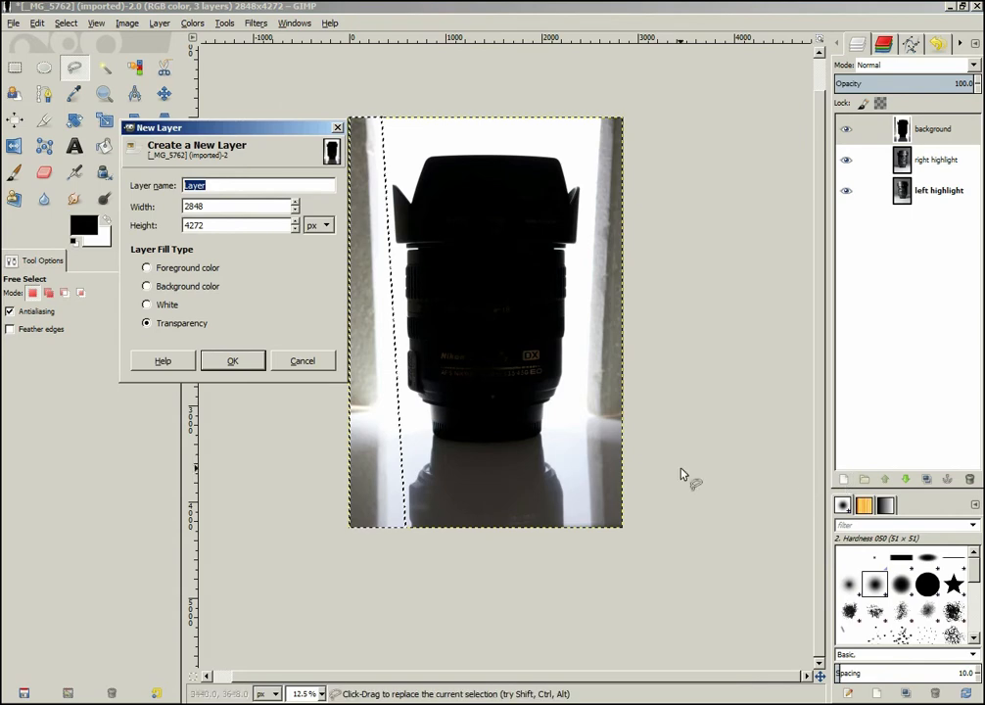
{"action": "left_click", "coordinate": [234, 365]}
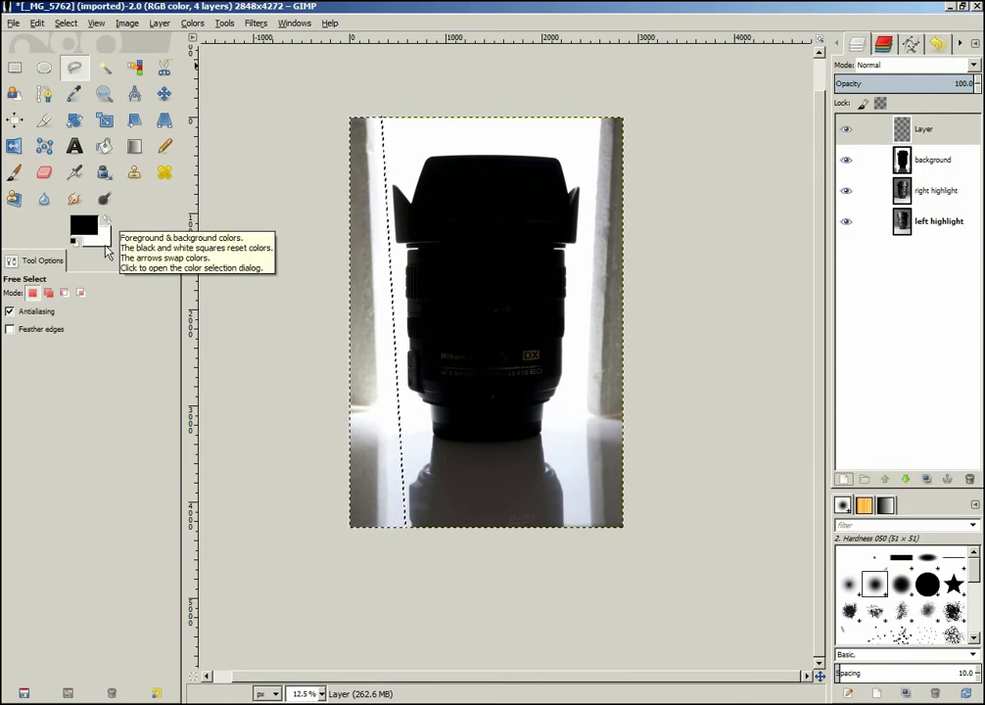
{"action": "left_click", "coordinate": [38, 25]}
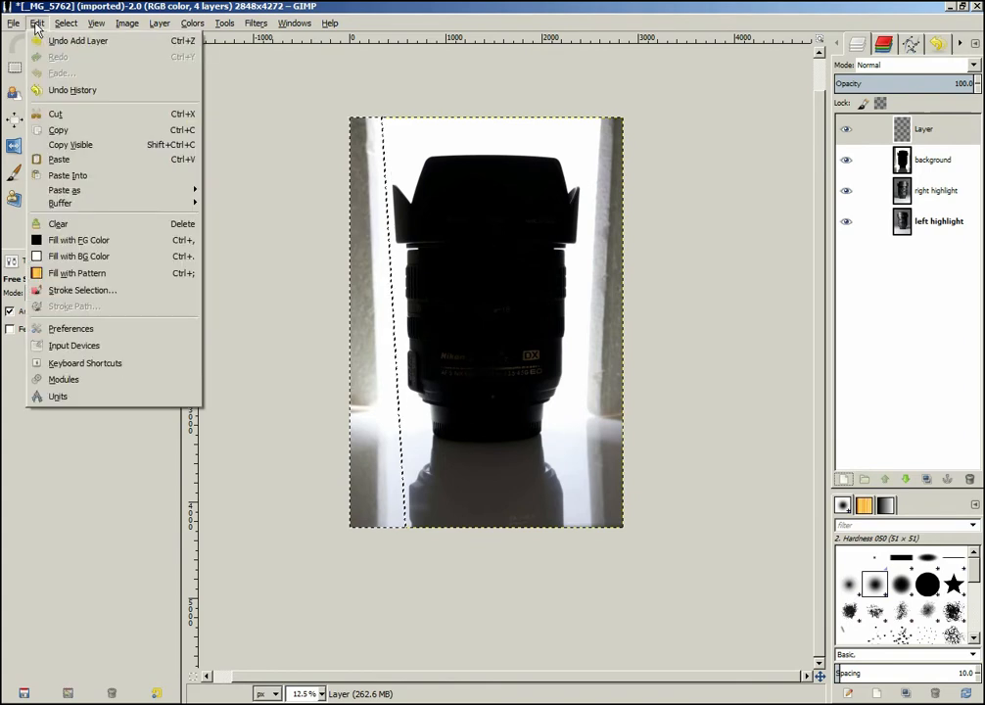
{"action": "left_click", "coordinate": [78, 256]}
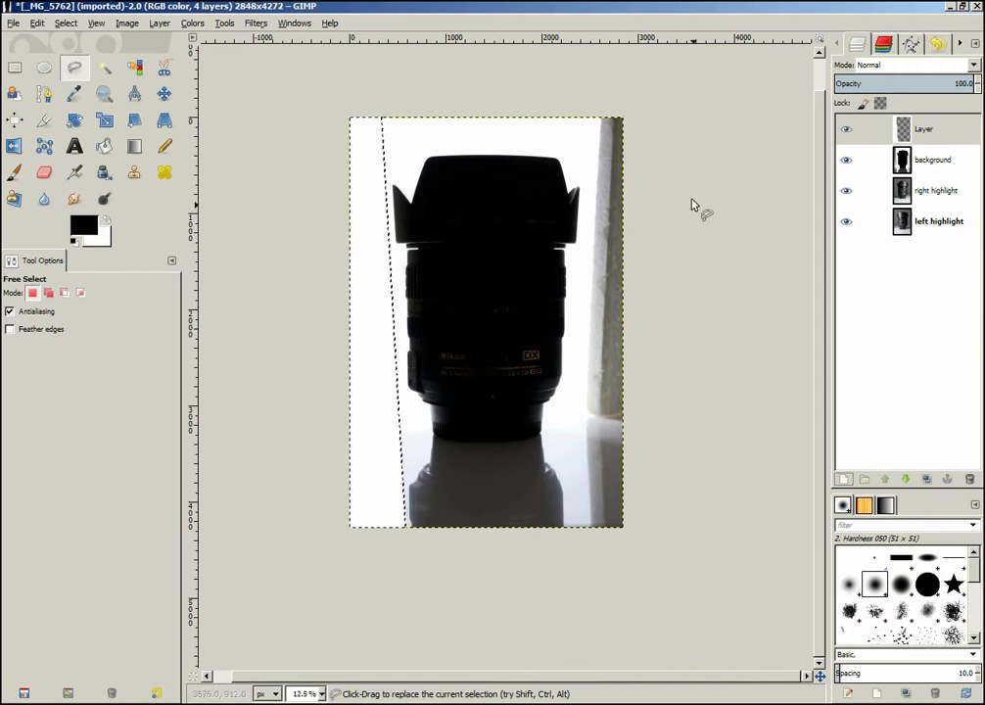
Select the gray strip along the photo's right side with a Free Select polygon, fill it with white, and clear the selection
{"action": "left_click", "coordinate": [600, 93]}
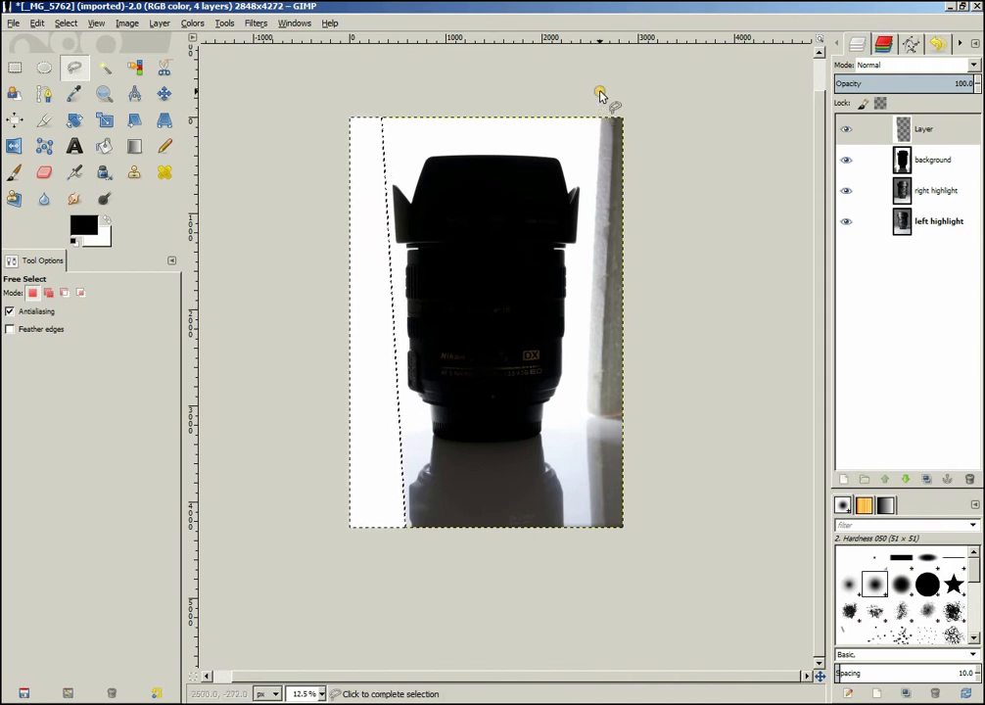
{"action": "left_click", "coordinate": [566, 563]}
{"action": "left_click", "coordinate": [699, 555]}
{"action": "left_click", "coordinate": [646, 101]}
{"action": "key", "text": "Return"}
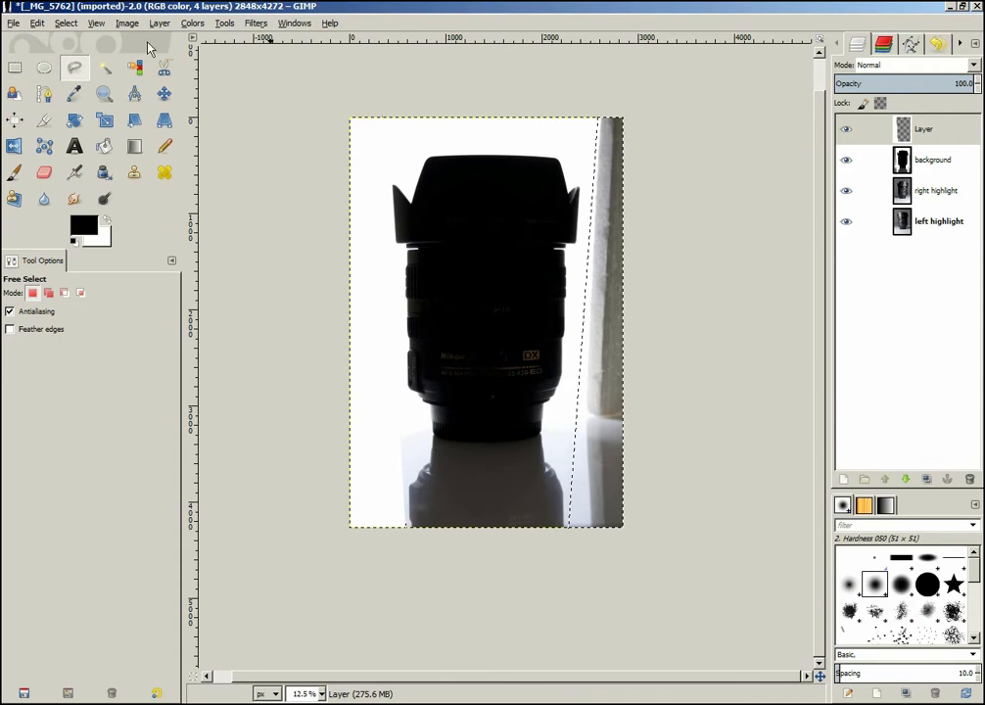
{"action": "left_click", "coordinate": [36, 23]}
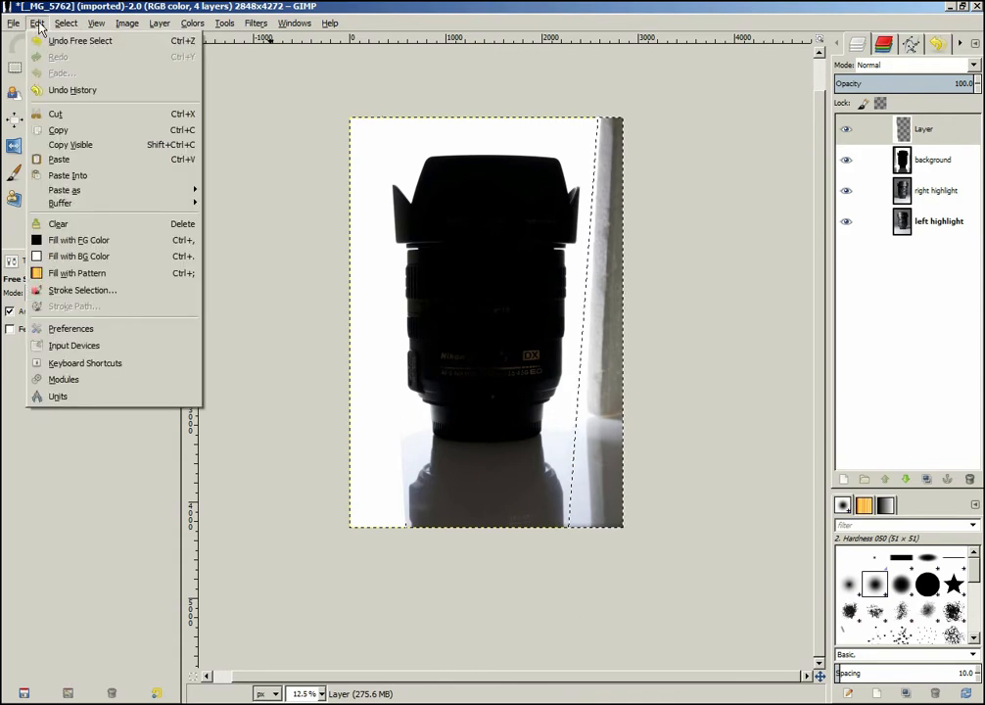
{"action": "left_click", "coordinate": [125, 257]}
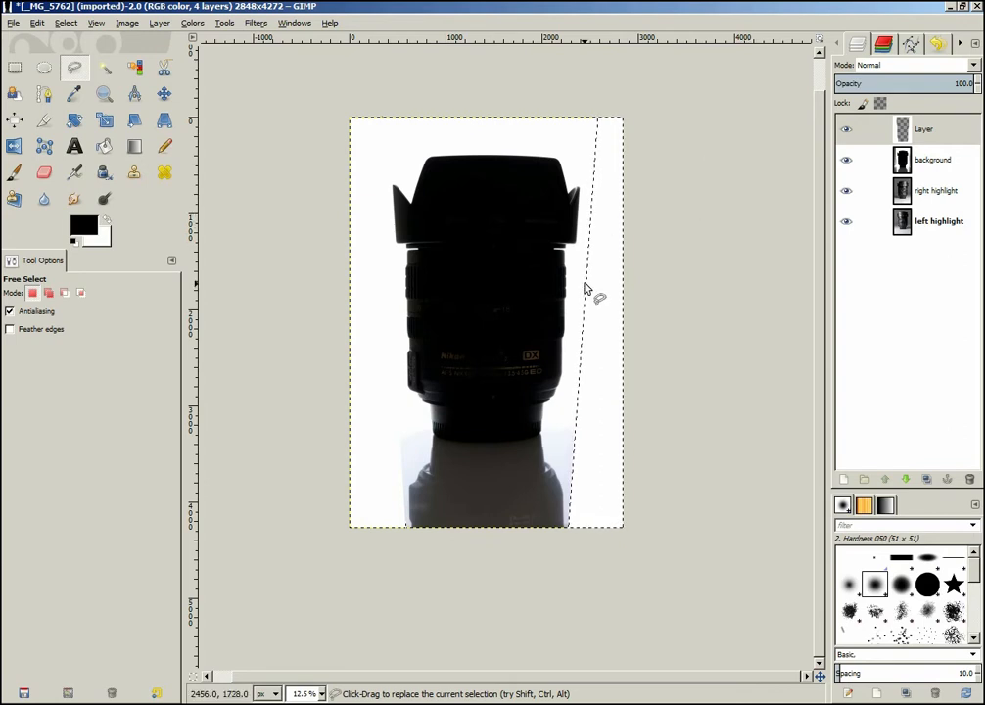
{"action": "left_click", "coordinate": [66, 23]}
{"action": "left_click", "coordinate": [113, 65]}
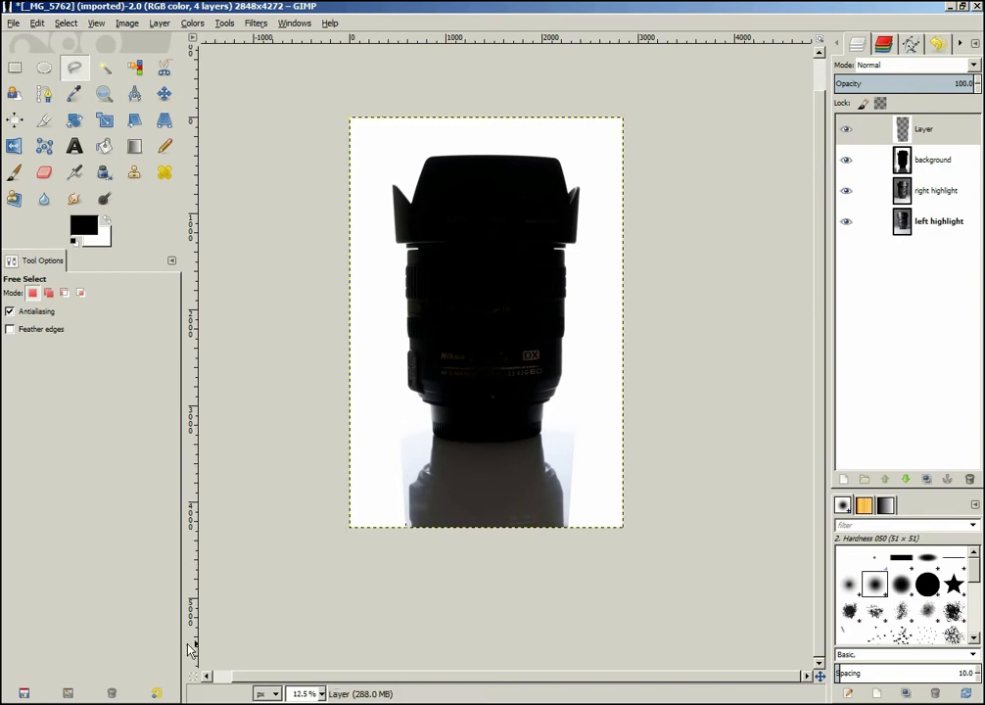
Bring _MG_5767.TIF from the Product photo with 1 flash folder in as the top layer, keeping its embedded Adobe RGB (1998) profile
{"action": "key", "text": "alt+Tab"}
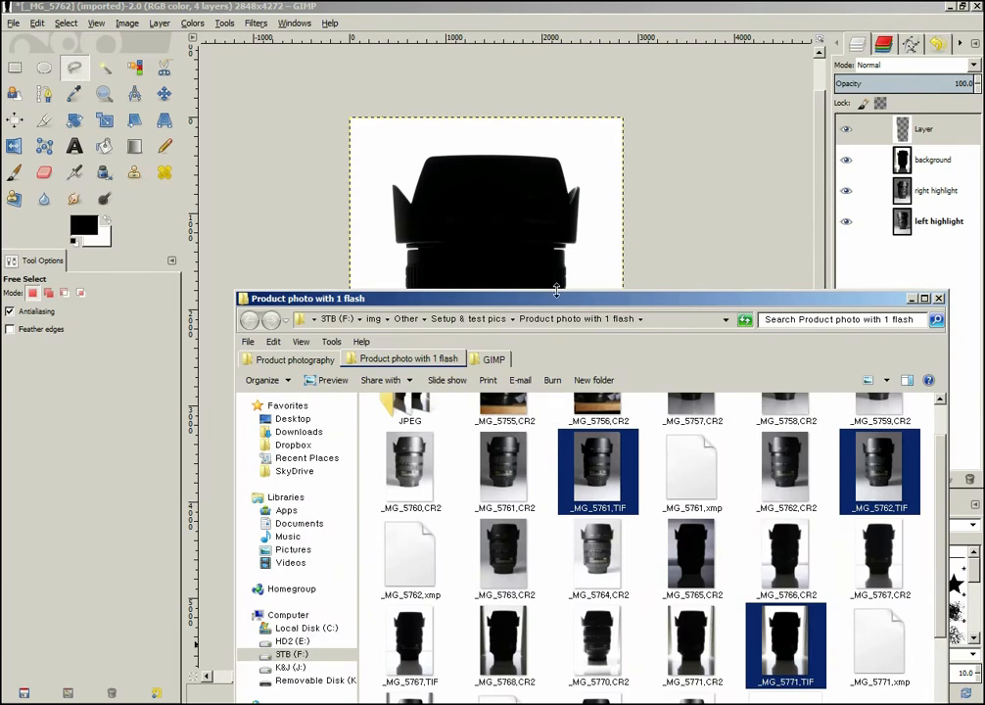
{"action": "left_click_drag", "start_coordinate": [566, 306], "coordinate": [522, 51]}
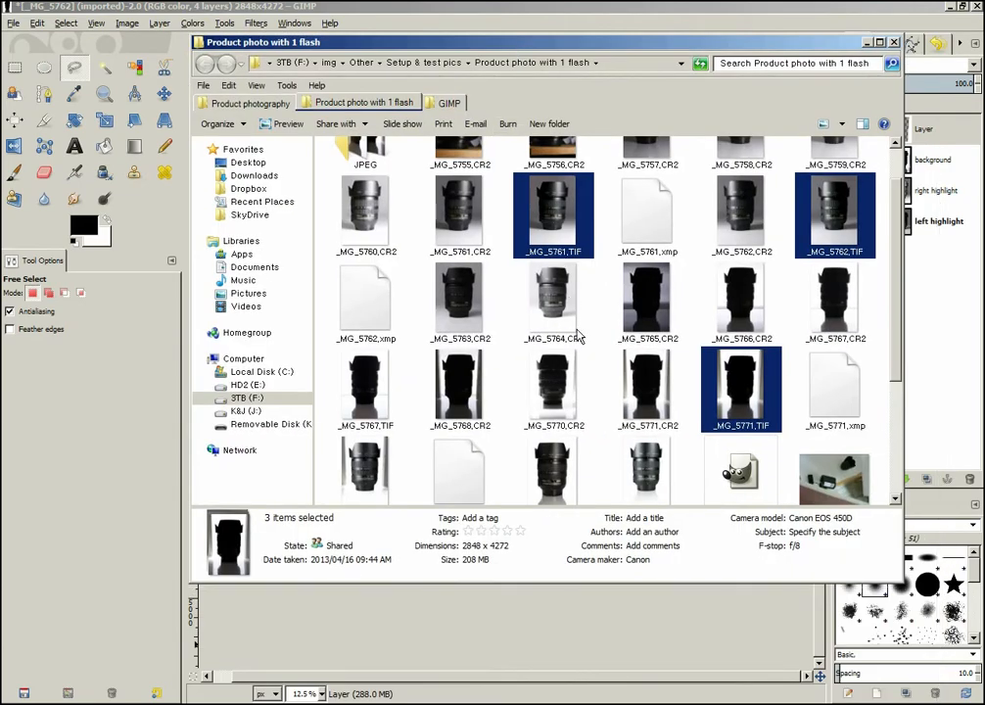
{"action": "left_click", "coordinate": [370, 385]}
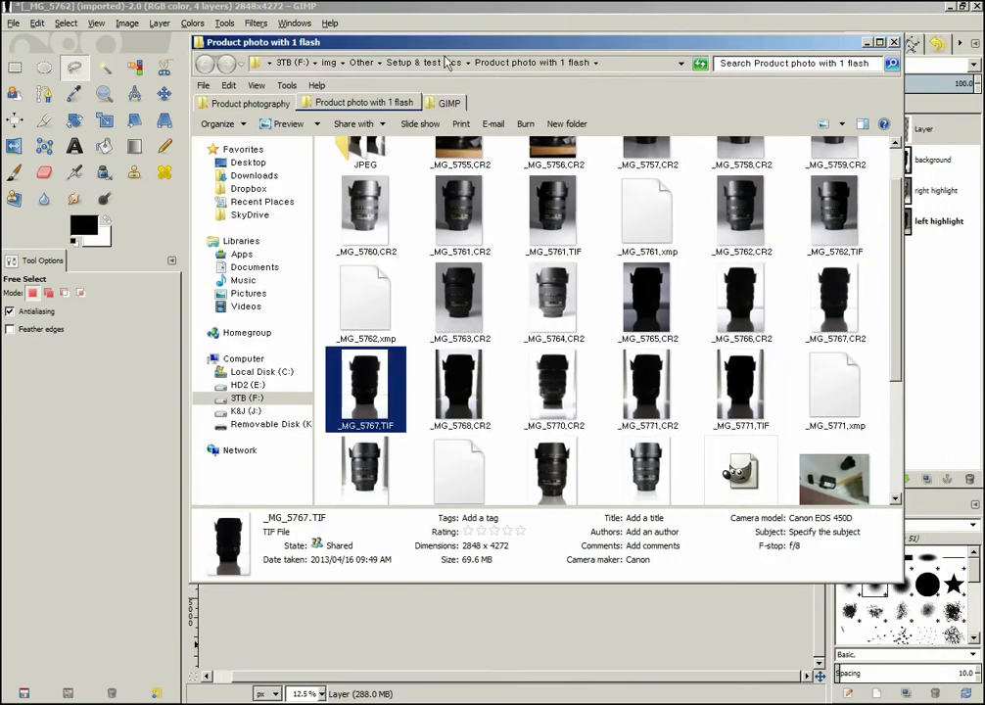
{"action": "left_click_drag", "start_coordinate": [447, 46], "coordinate": [521, 202]}
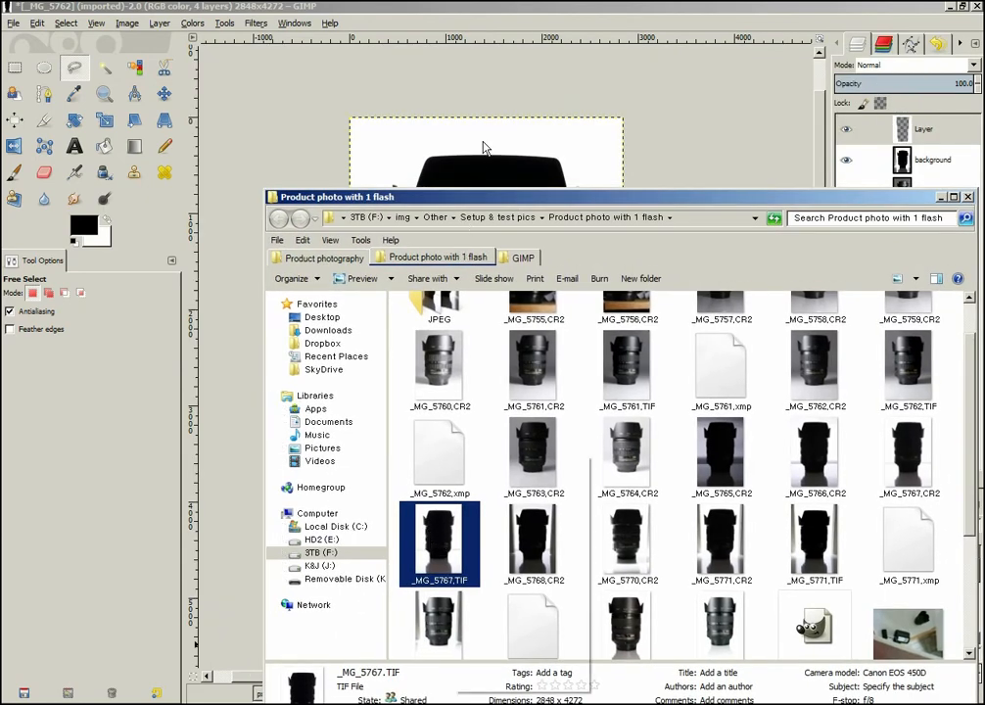
{"action": "left_click_drag", "start_coordinate": [483, 147], "coordinate": [487, 154]}
{"action": "left_click", "coordinate": [382, 251]}
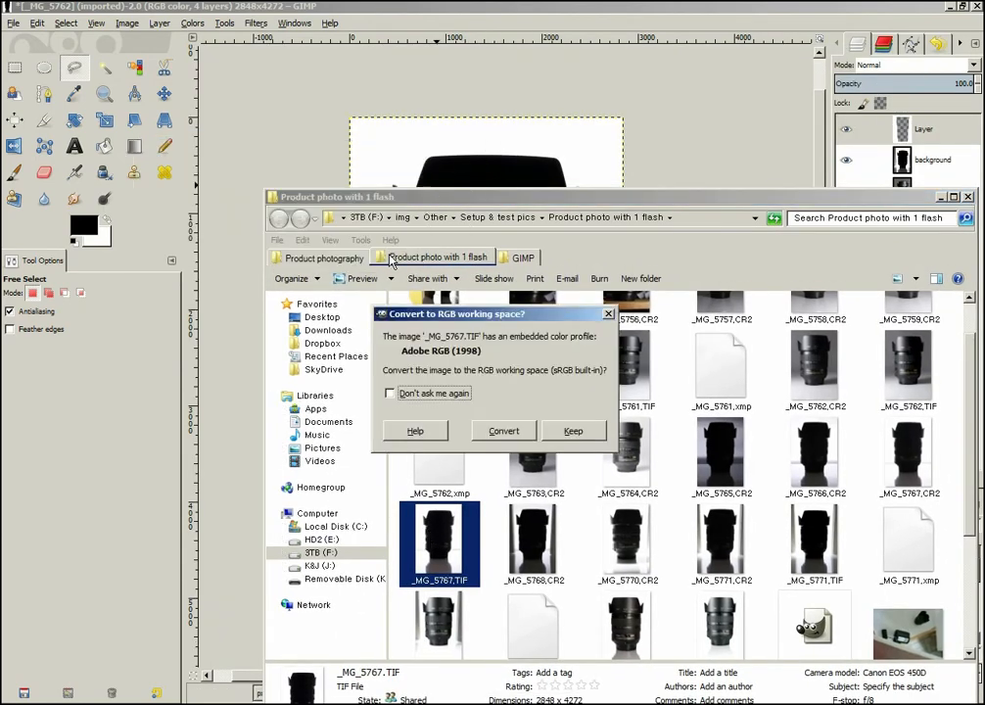
{"action": "left_click", "coordinate": [574, 436]}
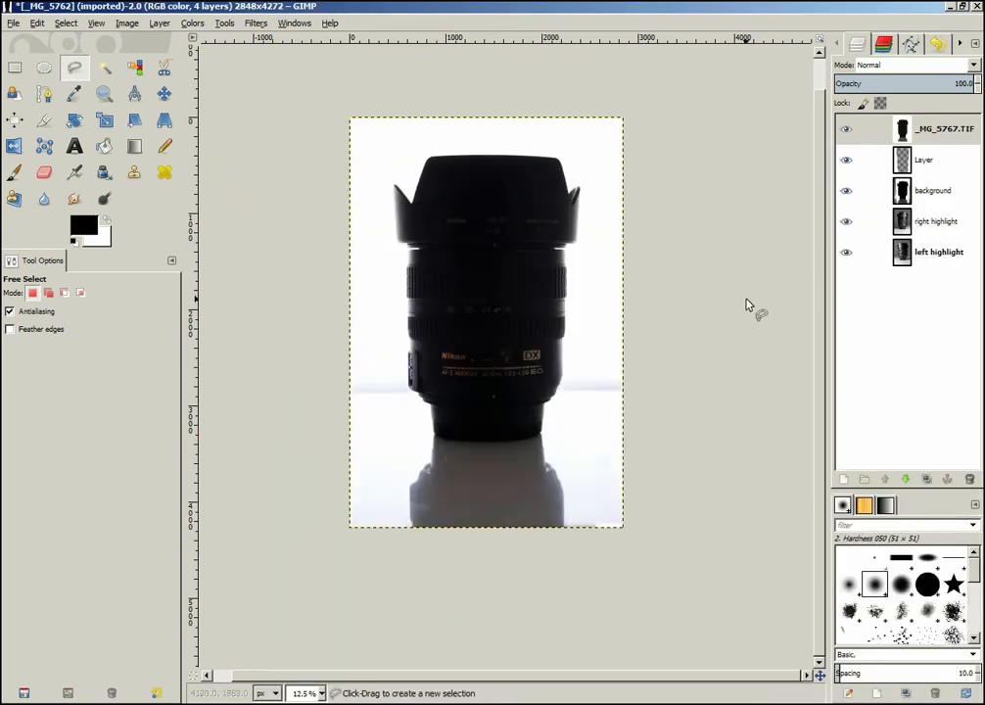
Compare the photo with and without the _MG_5767.TIF layer by toggling that layer's visibility
{"action": "left_click", "coordinate": [848, 133]}
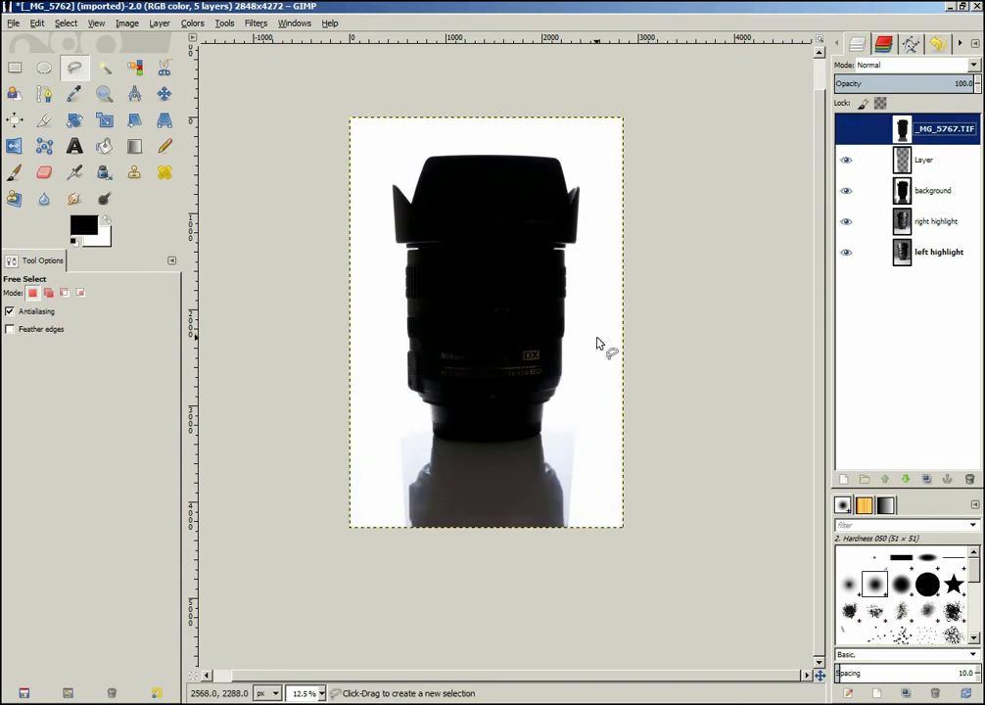
{"action": "left_click", "coordinate": [847, 130]}
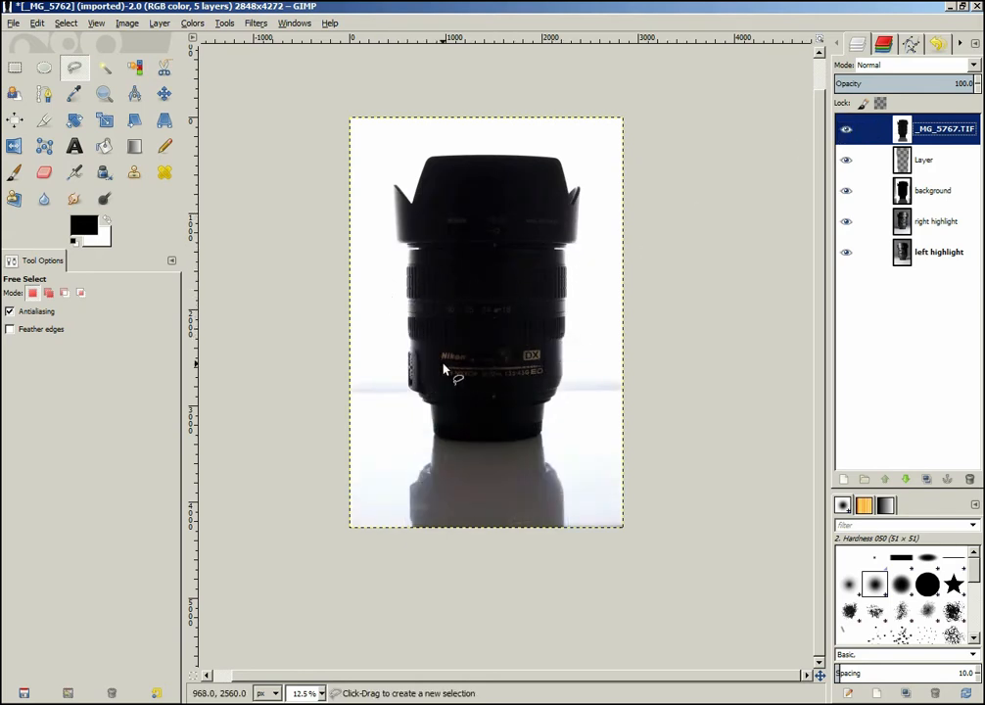
{"action": "left_click", "coordinate": [847, 132]}
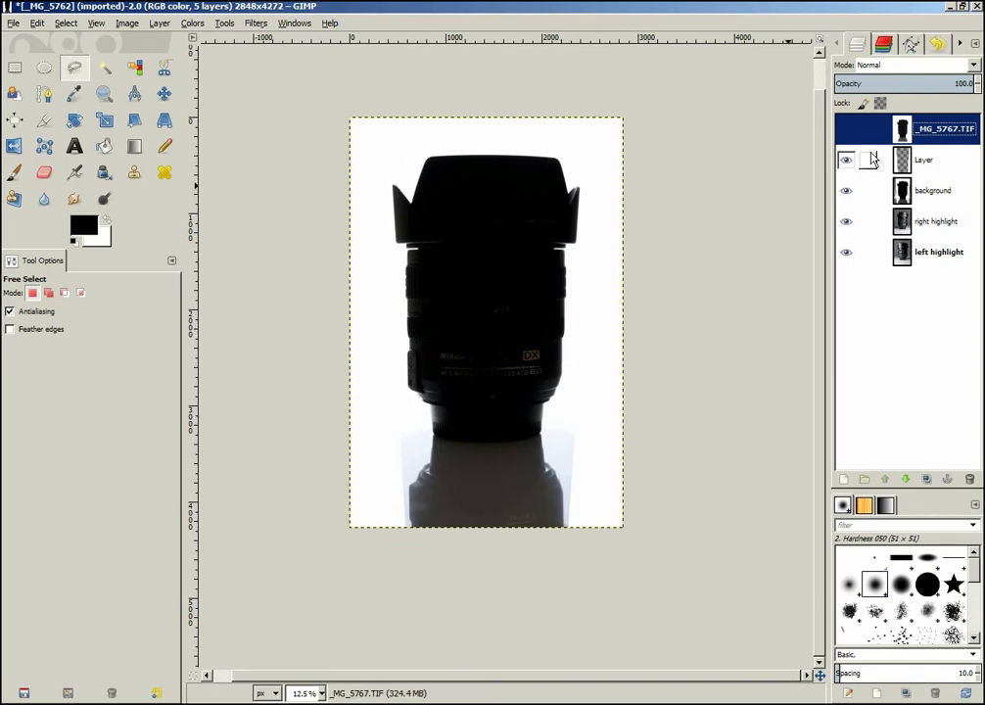
{"action": "left_click", "coordinate": [847, 132]}
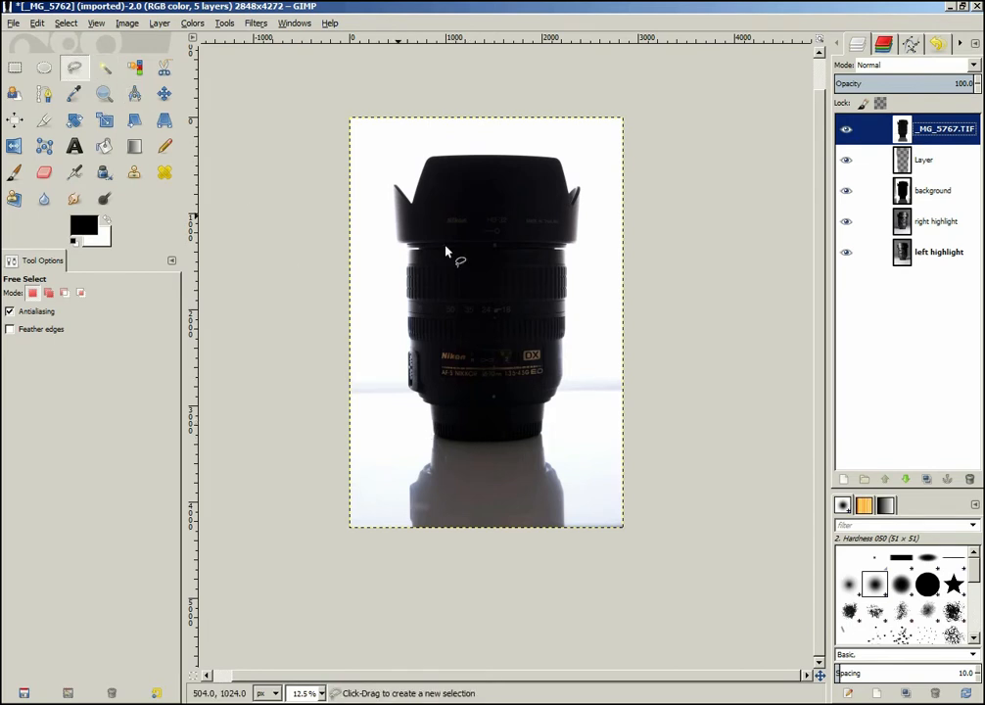
Select the reflection area below the lens base across the full image width with a Free Select polygon on the _MG_5767.TIF layer
{"action": "left_click", "coordinate": [637, 430]}
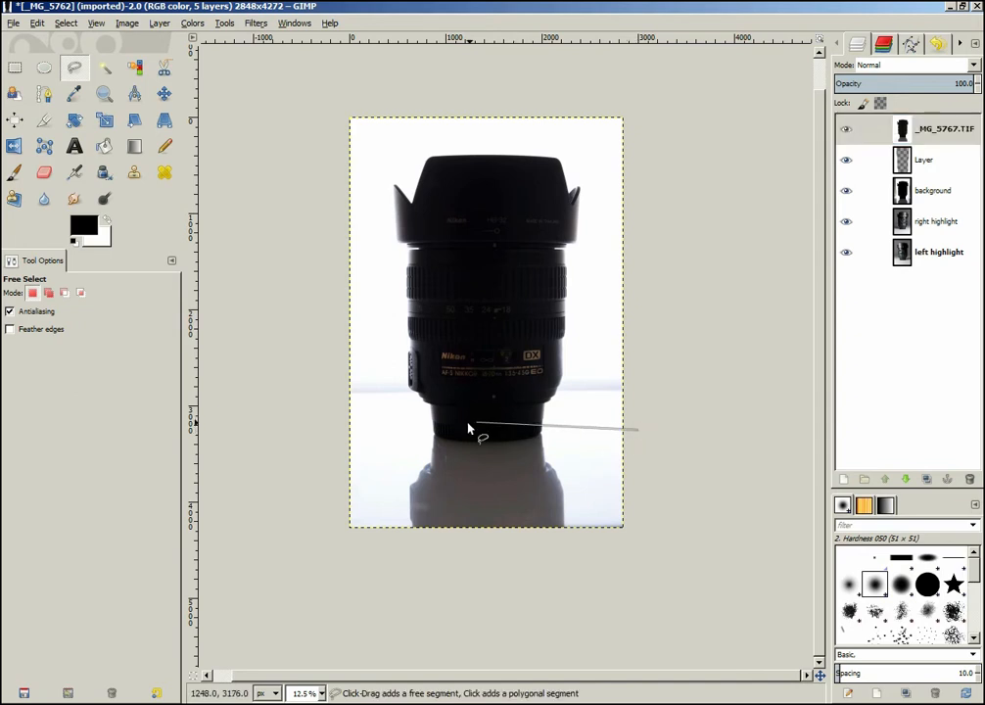
{"action": "left_click", "coordinate": [324, 433]}
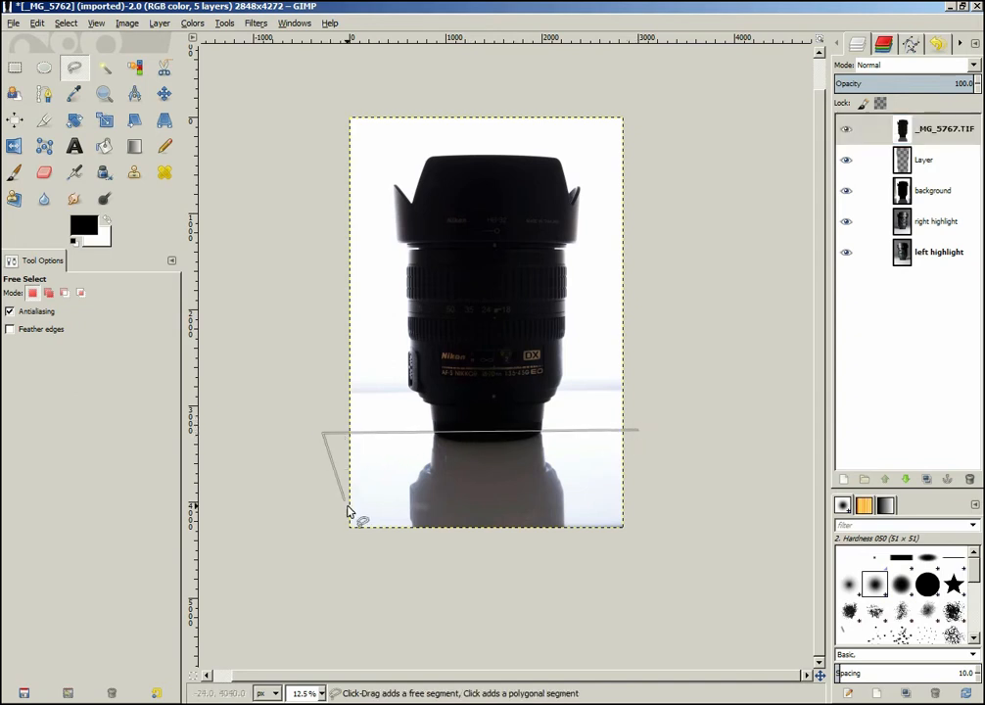
{"action": "left_click", "coordinate": [335, 565]}
{"action": "left_click", "coordinate": [641, 457]}
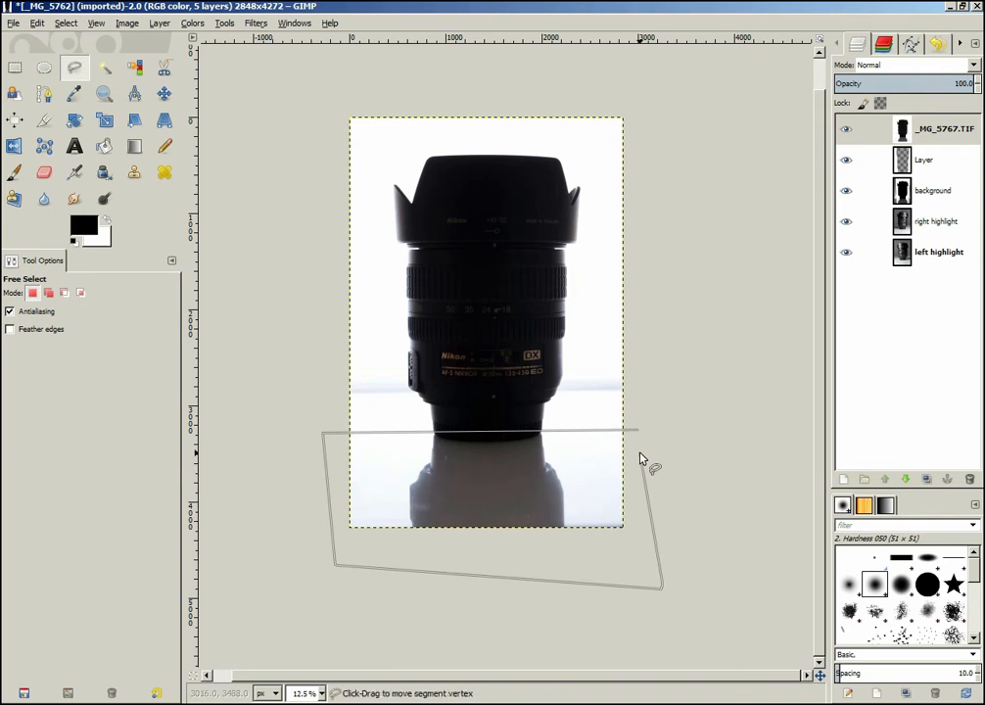
{"action": "key", "text": "Return"}
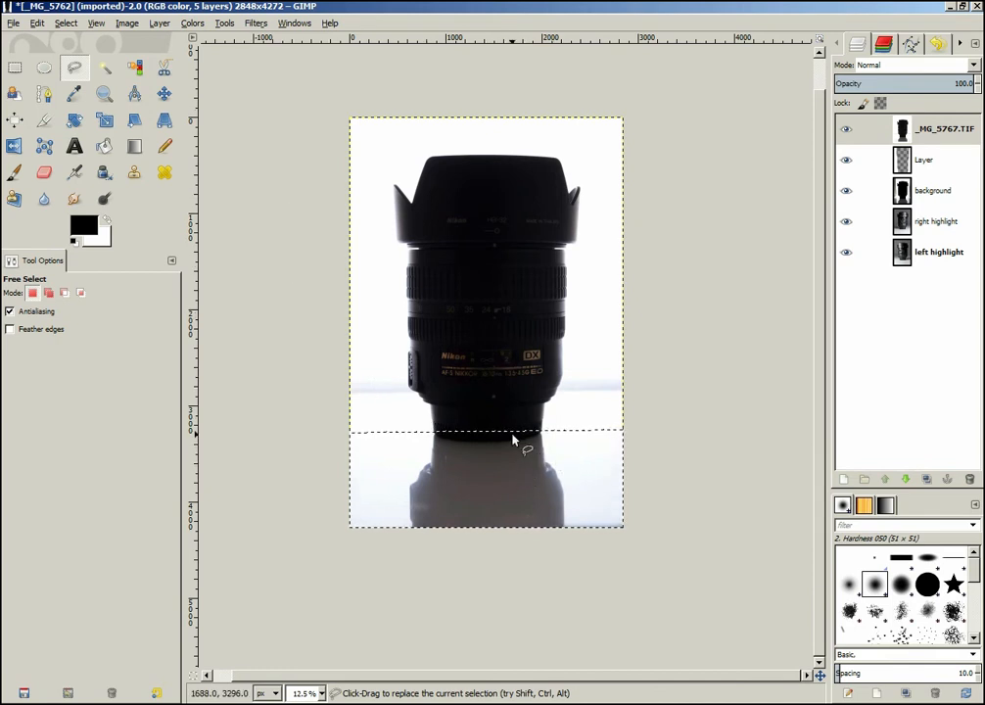
Add a layer mask initialized from the selection to the _MG_5767.TIF layer and clear the selection
{"action": "left_click", "coordinate": [225, 24]}
{"action": "mouse_move", "coordinate": [159, 23]}
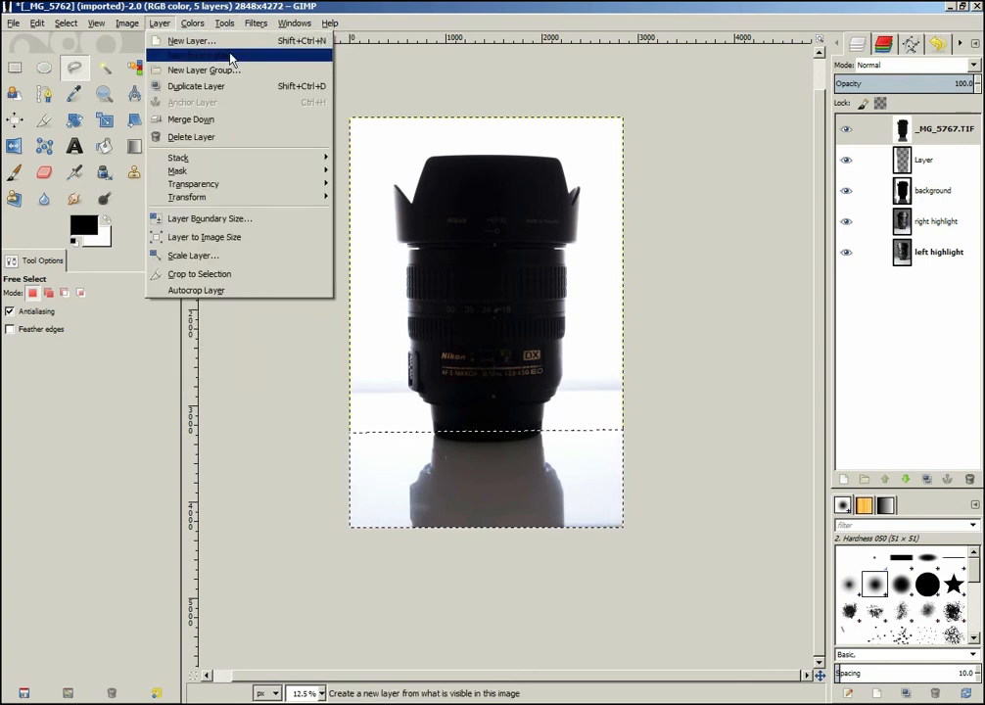
{"action": "mouse_move", "coordinate": [292, 179]}
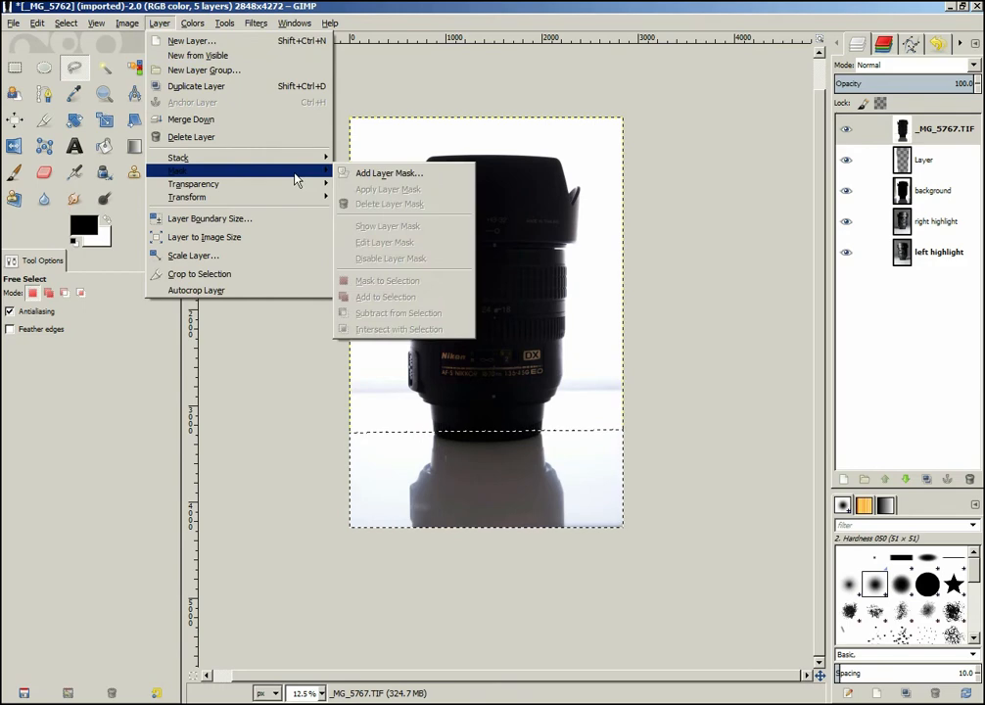
{"action": "left_click", "coordinate": [374, 178]}
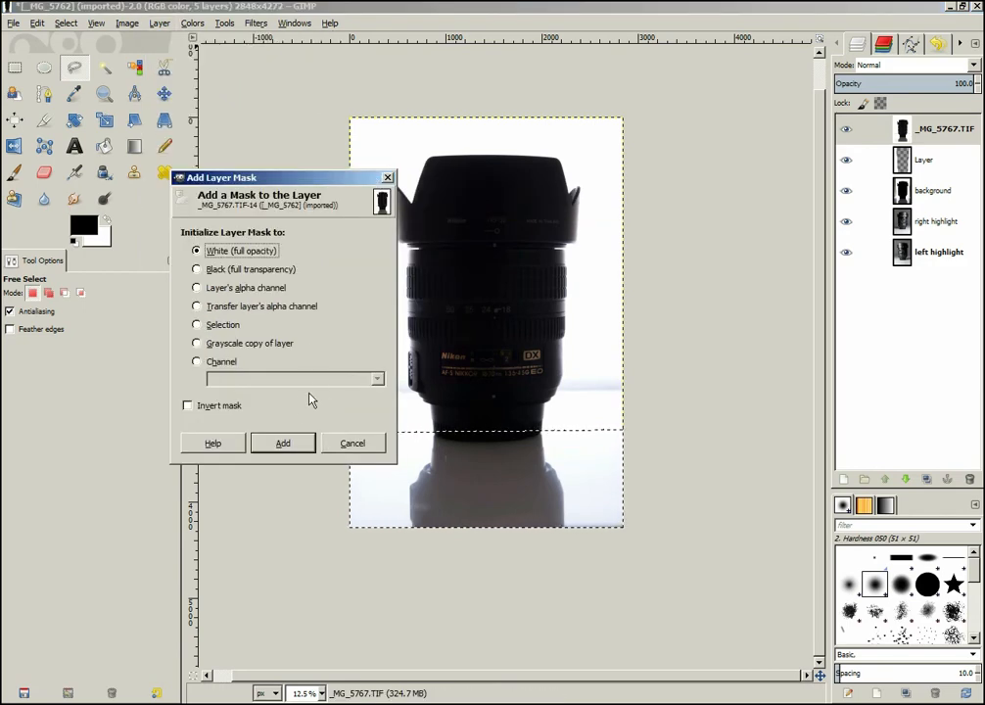
{"action": "left_click", "coordinate": [223, 327]}
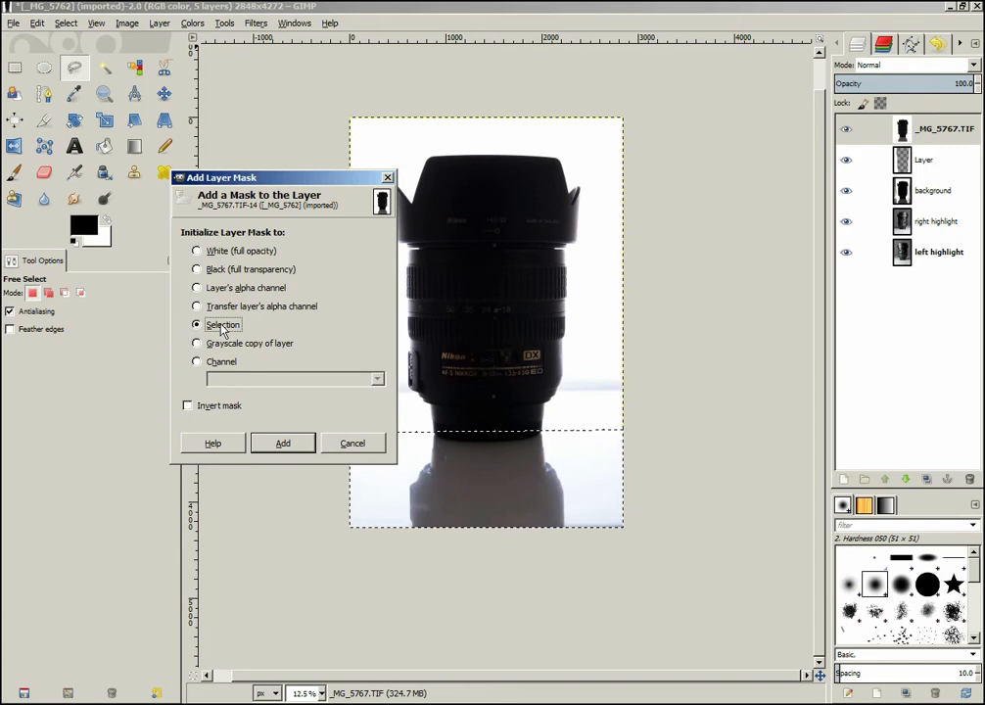
{"action": "left_click", "coordinate": [283, 445]}
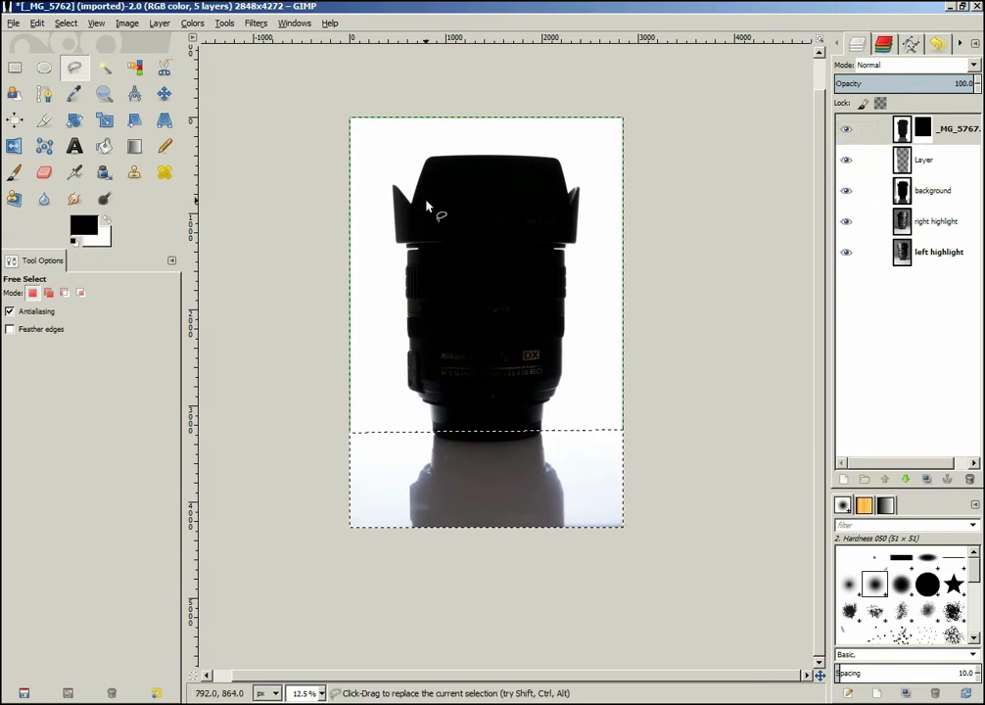
{"action": "left_click", "coordinate": [66, 22]}
{"action": "left_click", "coordinate": [109, 62]}
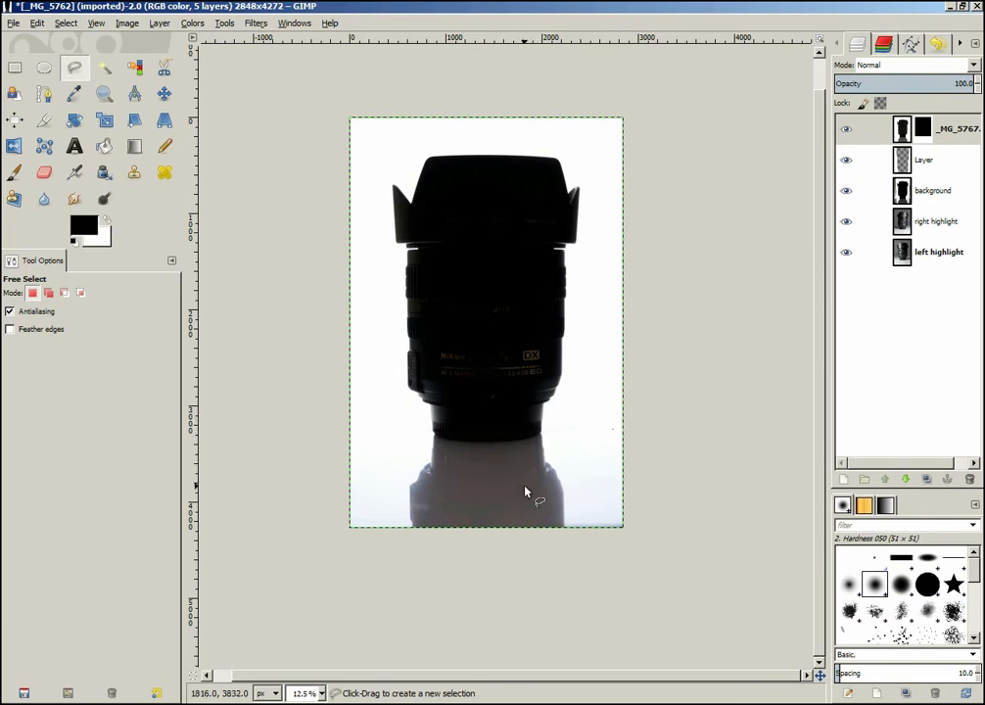
Examine the seam along the mask edge at the lens base, especially at the mount's ribbed left edge
{"action": "left_click", "coordinate": [103, 93]}
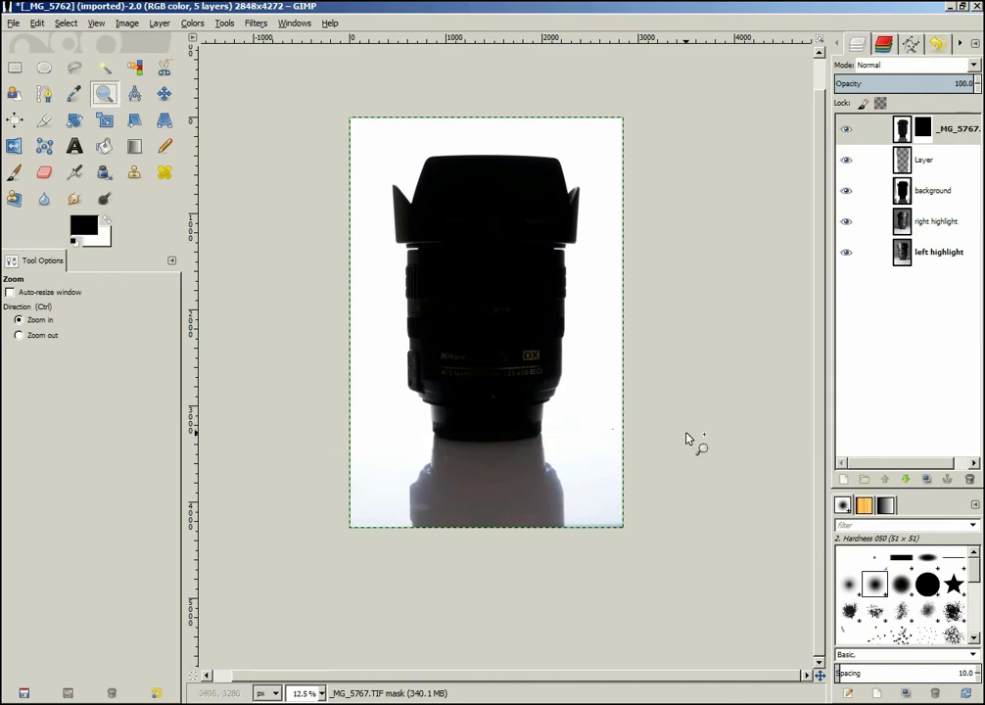
{"action": "left_click", "coordinate": [438, 437]}
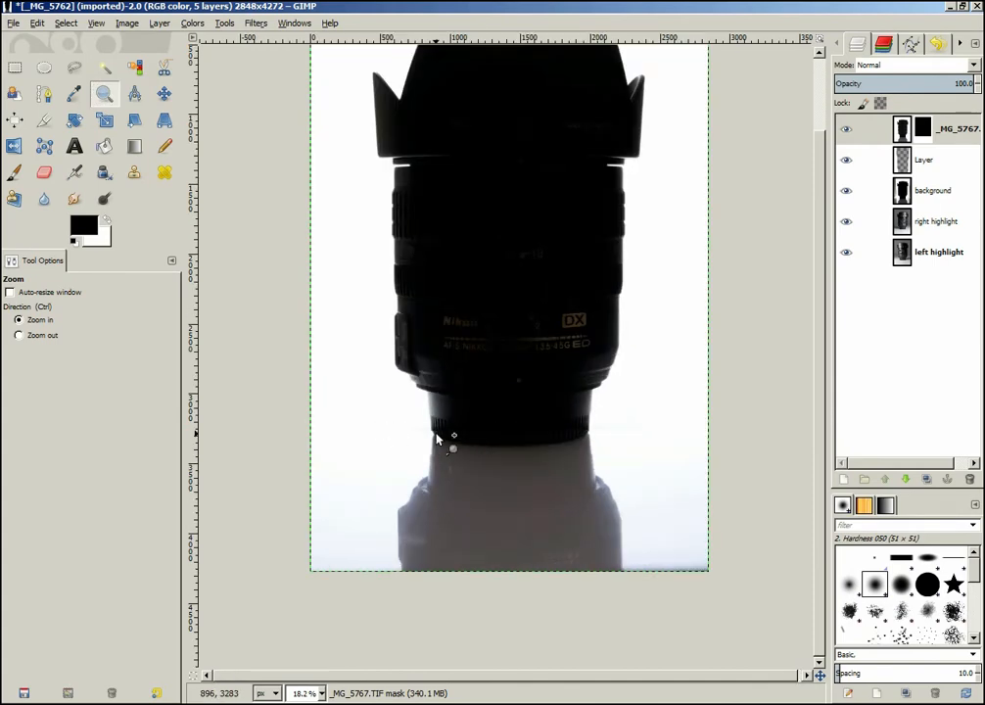
{"action": "left_click", "coordinate": [437, 436]}
{"action": "left_click", "coordinate": [437, 433]}
{"action": "left_click", "coordinate": [437, 434]}
{"action": "left_click", "coordinate": [431, 435]}
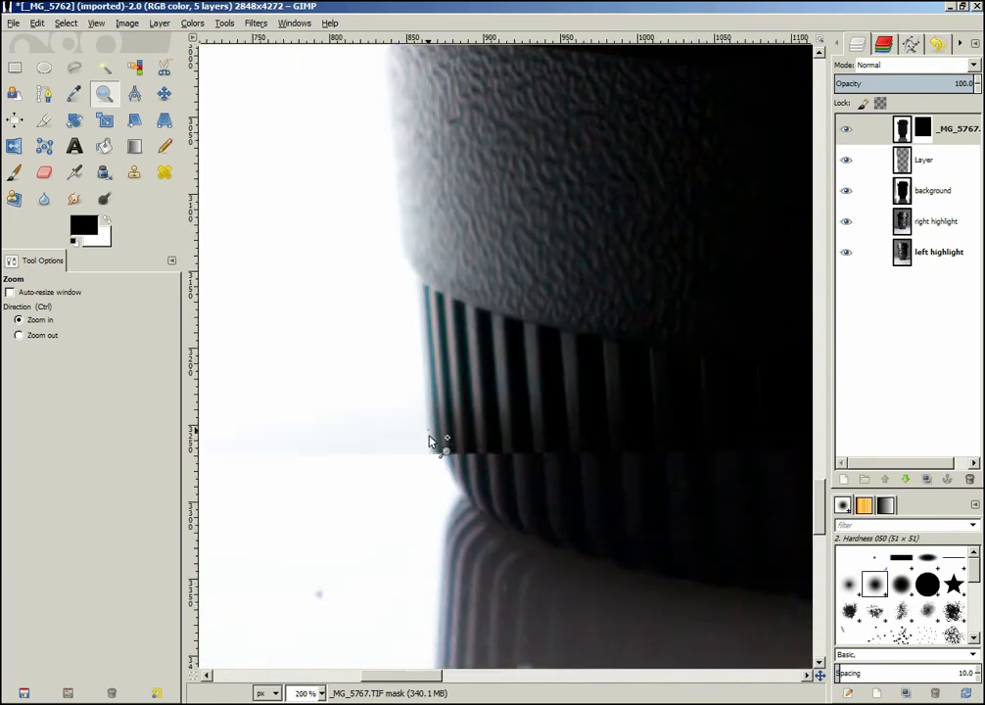
{"action": "left_click", "coordinate": [430, 435]}
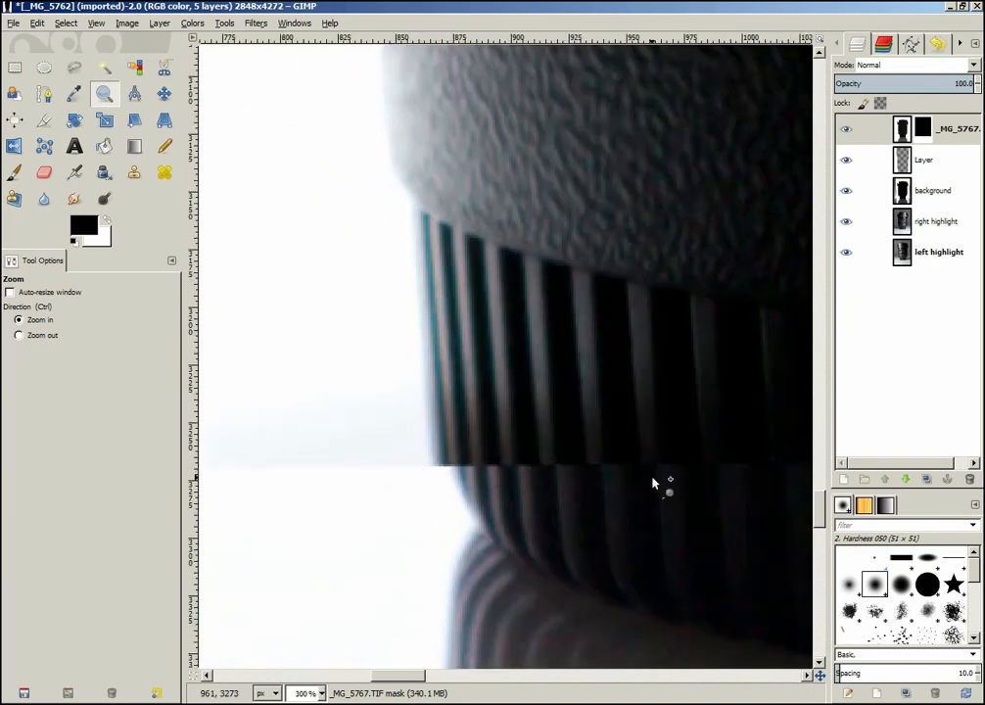
{"action": "left_click", "coordinate": [528, 477]}
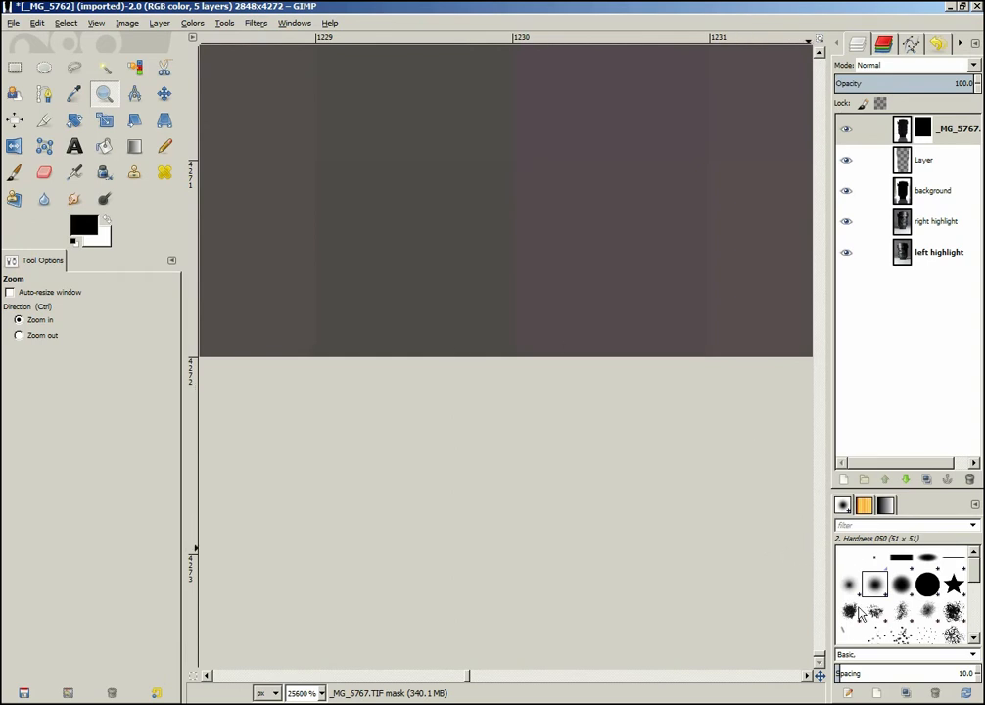
{"action": "left_click_drag", "start_coordinate": [824, 662], "coordinate": [822, 634]}
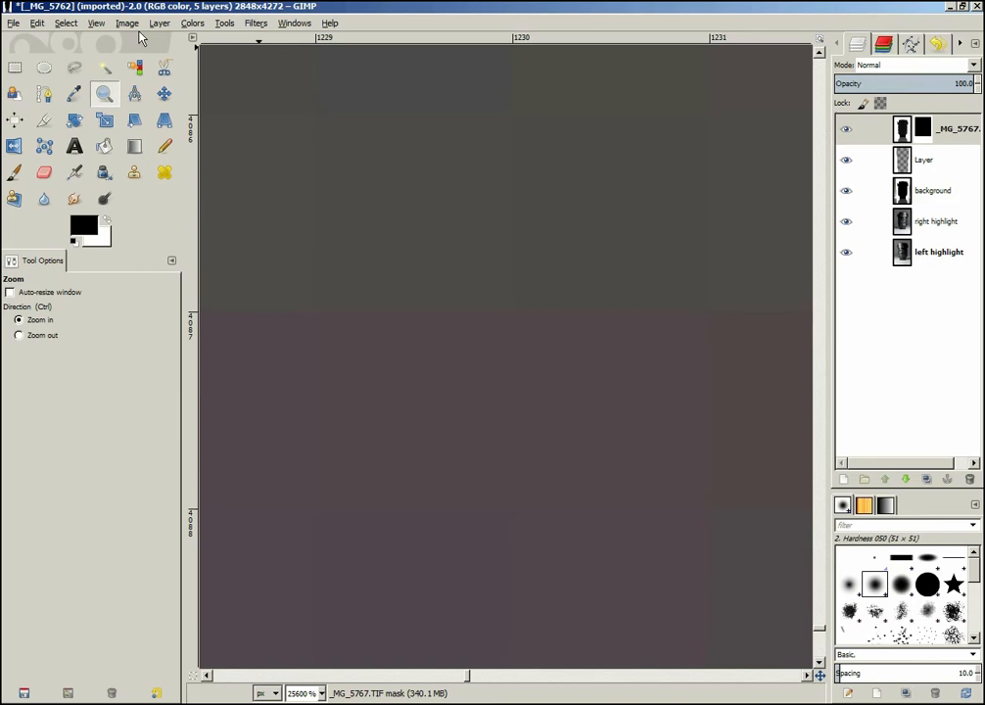
{"action": "left_click", "coordinate": [444, 266], "text": "ctrl"}
{"action": "left_click", "coordinate": [441, 266], "text": "ctrl"}
{"action": "left_click", "coordinate": [441, 266], "text": "ctrl"}
{"action": "left_click", "coordinate": [442, 265], "text": "ctrl"}
{"action": "left_click", "coordinate": [440, 265], "text": "ctrl"}
{"action": "left_click", "coordinate": [441, 265], "text": "ctrl"}
{"action": "left_click", "coordinate": [440, 266], "text": "ctrl"}
{"action": "left_click", "coordinate": [440, 265], "text": "ctrl"}
{"action": "left_click", "coordinate": [440, 265], "text": "ctrl"}
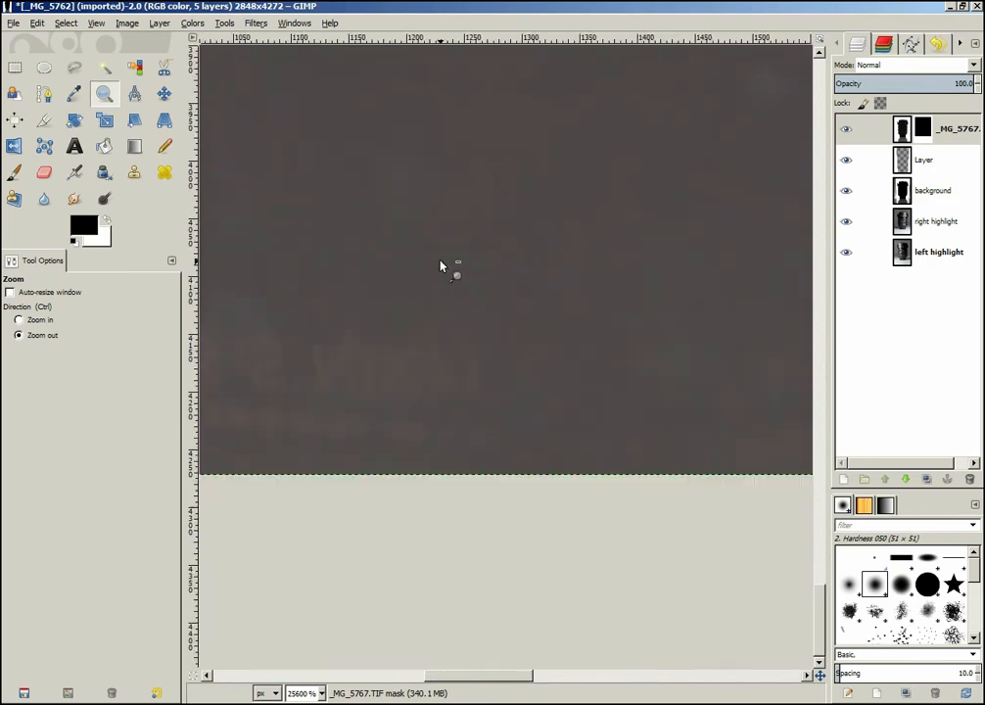
{"action": "left_click", "coordinate": [441, 265], "text": "ctrl"}
{"action": "left_click", "coordinate": [441, 265], "text": "ctrl"}
{"action": "left_click_drag", "start_coordinate": [818, 504], "coordinate": [813, 411]}
Disable the layer mask on the _MG_5767.TIF layer and lower the opacity to 59.3
{"action": "left_click", "coordinate": [922, 134]}
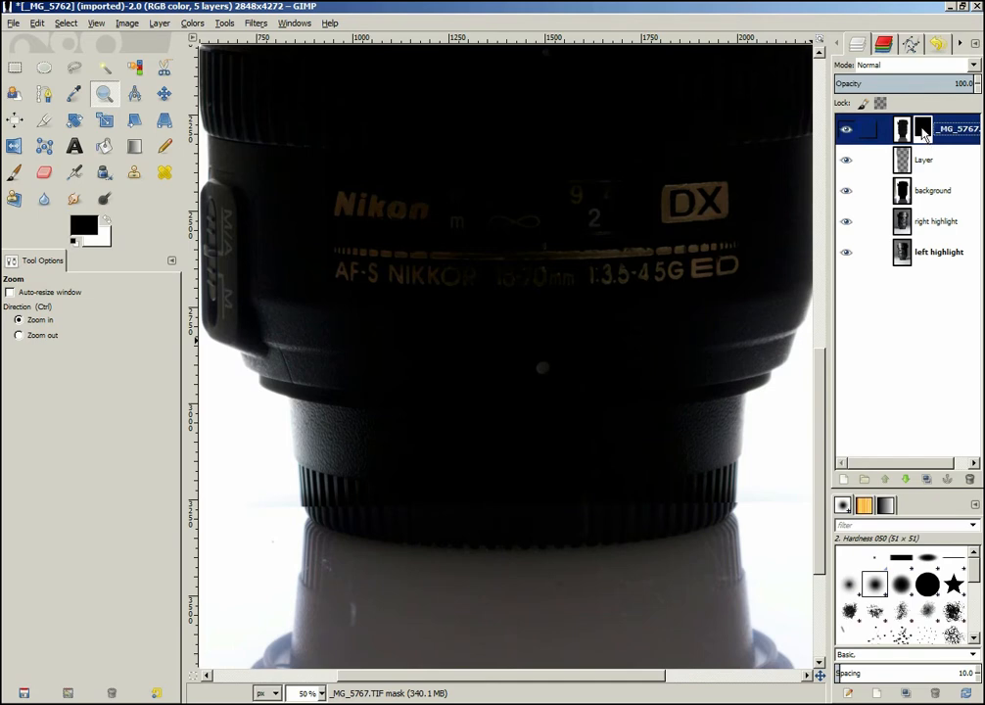
{"action": "right_click", "coordinate": [925, 134]}
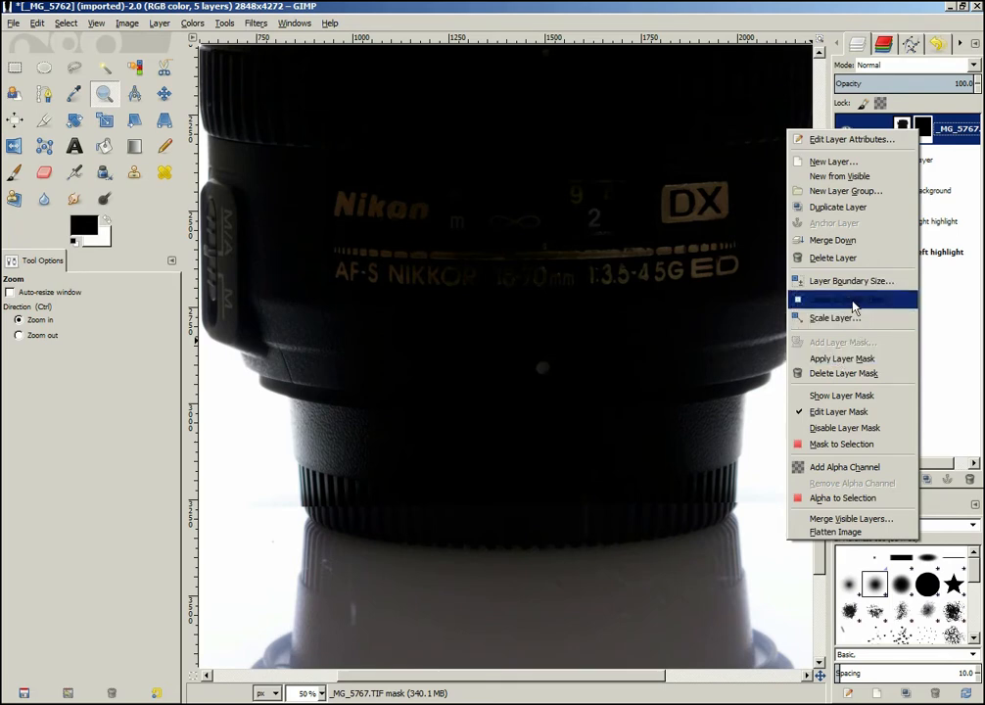
{"action": "left_click", "coordinate": [857, 427]}
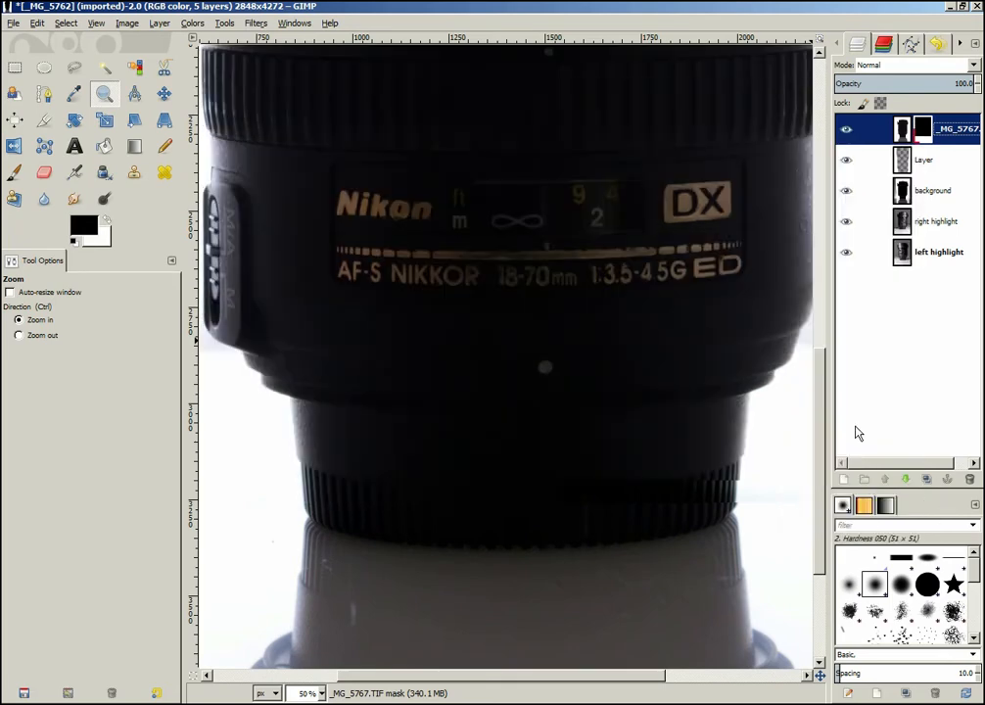
{"action": "left_click", "coordinate": [917, 83]}
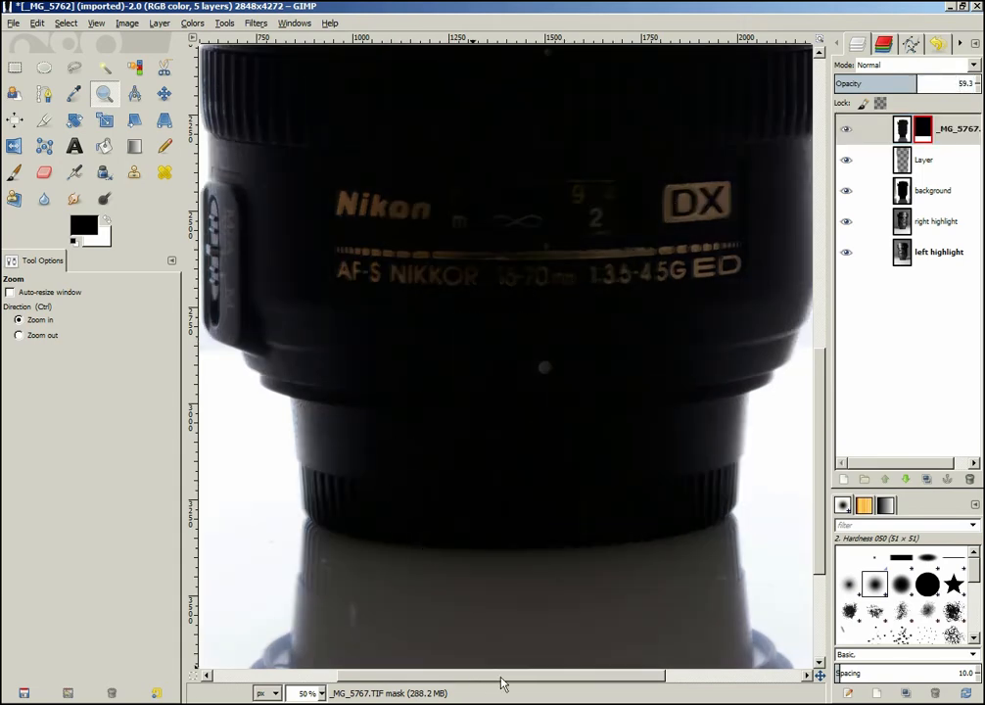
{"action": "left_click_drag", "start_coordinate": [511, 678], "coordinate": [468, 679]}
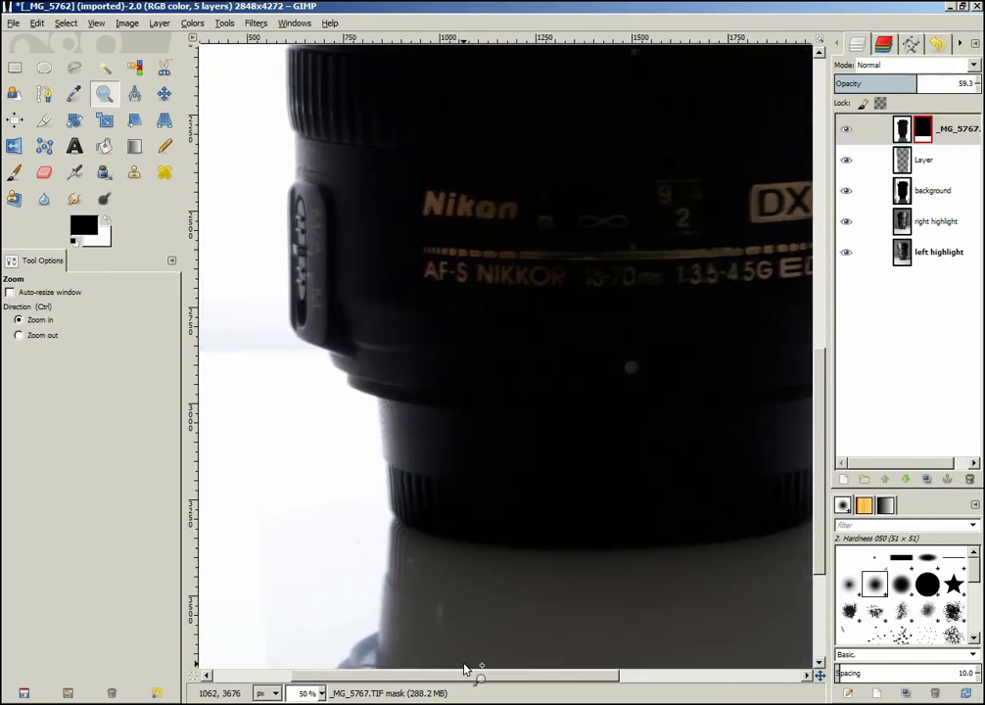
{"action": "left_click", "coordinate": [352, 244]}
{"action": "left_click", "coordinate": [275, 316]}
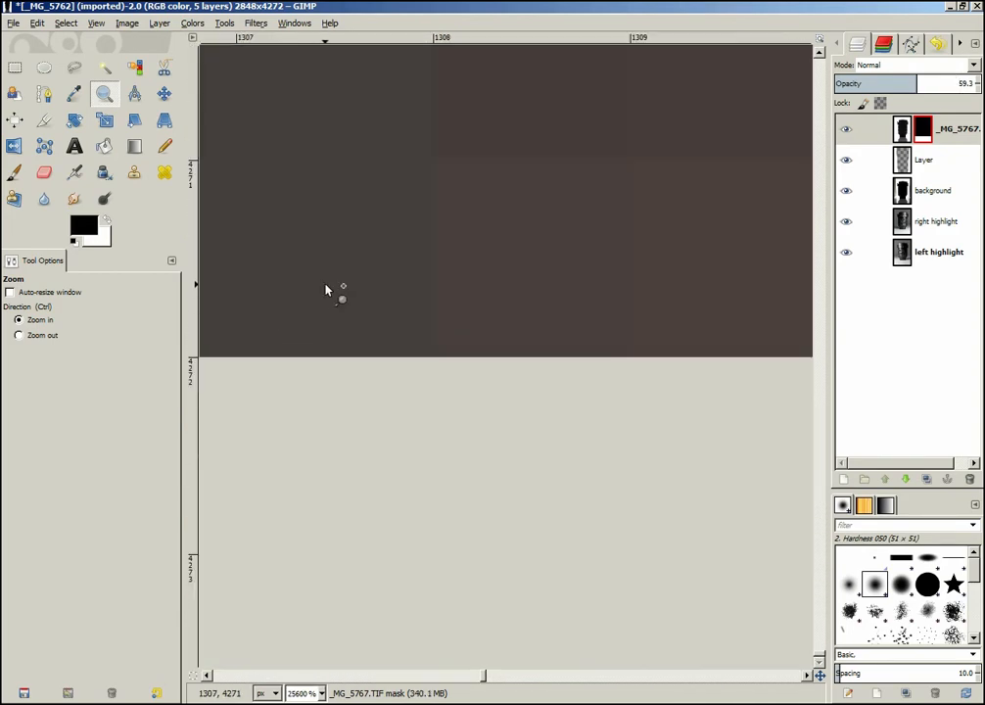
{"action": "left_click", "coordinate": [475, 246]}
{"action": "left_click", "coordinate": [476, 246]}
{"action": "left_click", "coordinate": [473, 245]}
{"action": "left_click", "coordinate": [468, 241]}
{"action": "left_click", "coordinate": [468, 239]}
{"action": "left_click", "coordinate": [468, 239]}
{"action": "left_click", "coordinate": [467, 240]}
{"action": "left_click", "coordinate": [463, 243]}
{"action": "left_click", "coordinate": [463, 243]}
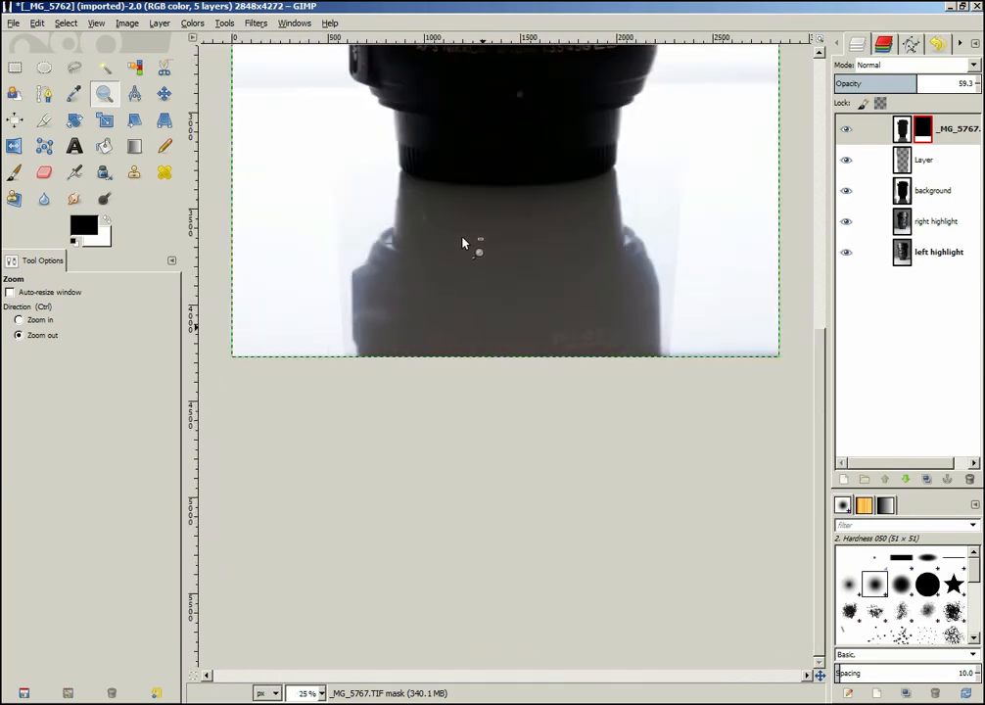
Target the _MG_5767.TIF layer's image instead of its mask and nudge it to align with the layers below around the focus switch and lettering
{"action": "left_click", "coordinate": [361, 68], "text": "ctrl"}
{"action": "left_click", "coordinate": [360, 68], "text": "ctrl"}
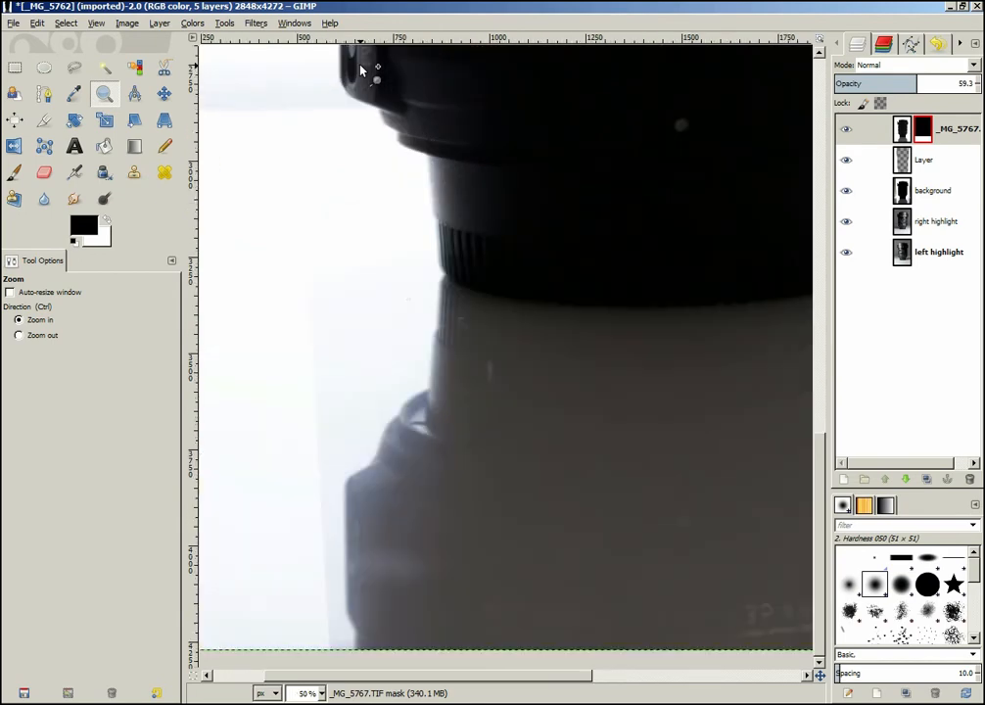
{"action": "left_click", "coordinate": [360, 69], "text": "ctrl"}
{"action": "left_click_drag", "start_coordinate": [821, 544], "coordinate": [807, 468]}
{"action": "left_click", "coordinate": [164, 94]}
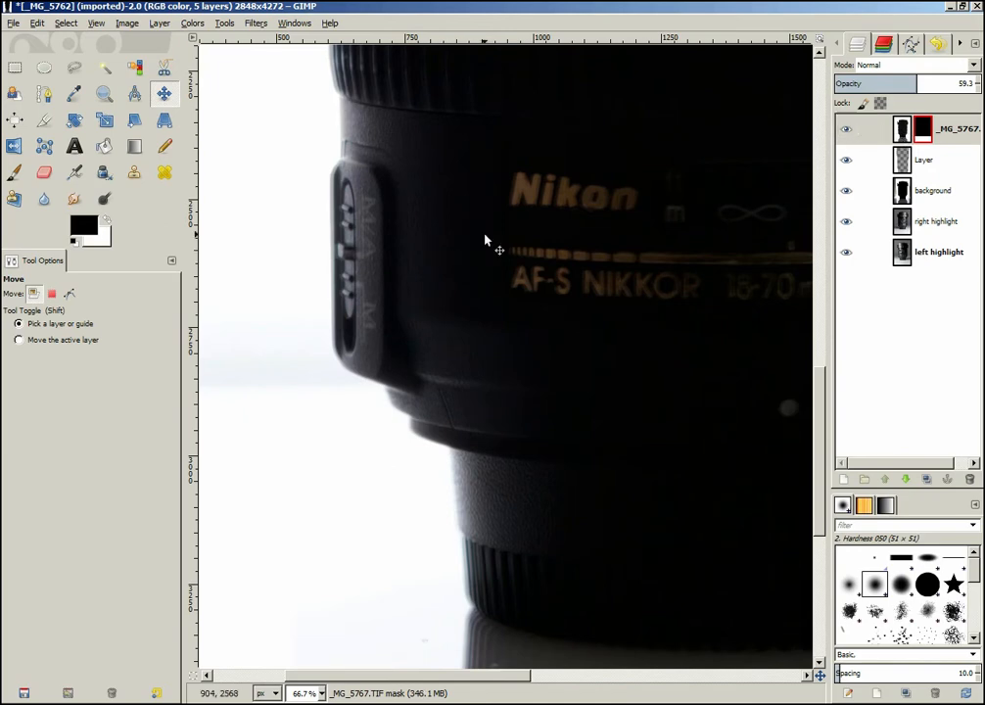
{"action": "left_click", "coordinate": [909, 130]}
{"action": "left_click", "coordinate": [565, 262]}
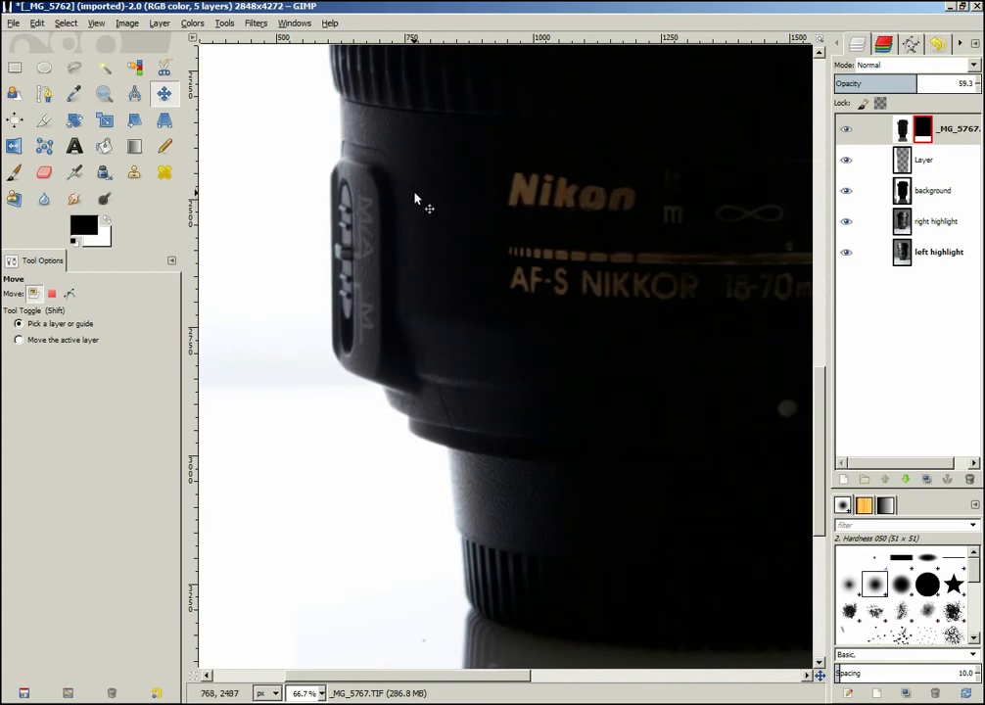
Compare the _MG_5767.TIF layer's alignment with the layers below at the focus switch and the DX badge by toggling its visibility
{"action": "left_click", "coordinate": [104, 93]}
{"action": "left_click", "coordinate": [356, 220]}
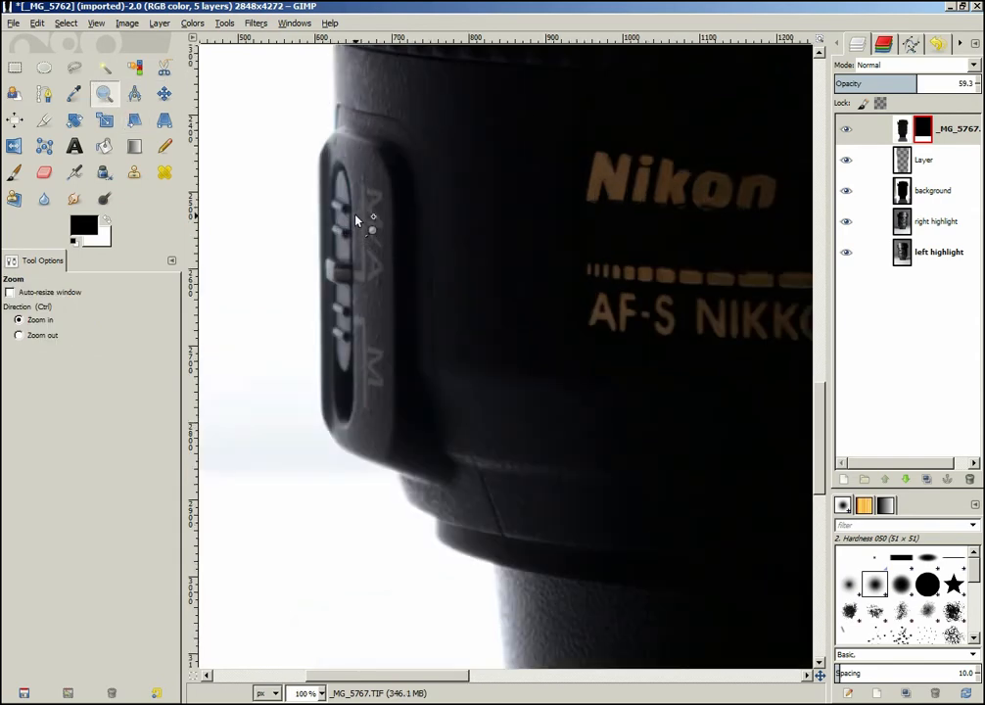
{"action": "left_click", "coordinate": [846, 131]}
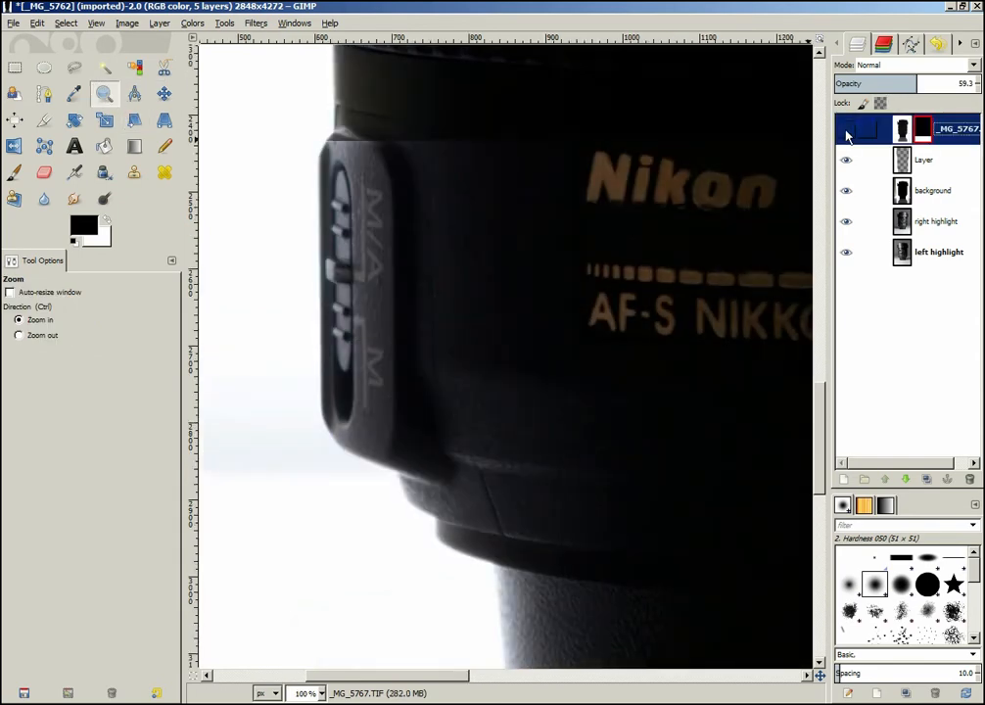
{"action": "left_click", "coordinate": [846, 132]}
{"action": "left_click", "coordinate": [846, 131]}
{"action": "left_click", "coordinate": [846, 131]}
{"action": "left_click", "coordinate": [846, 134]}
{"action": "left_click_drag", "start_coordinate": [440, 675], "coordinate": [666, 683]}
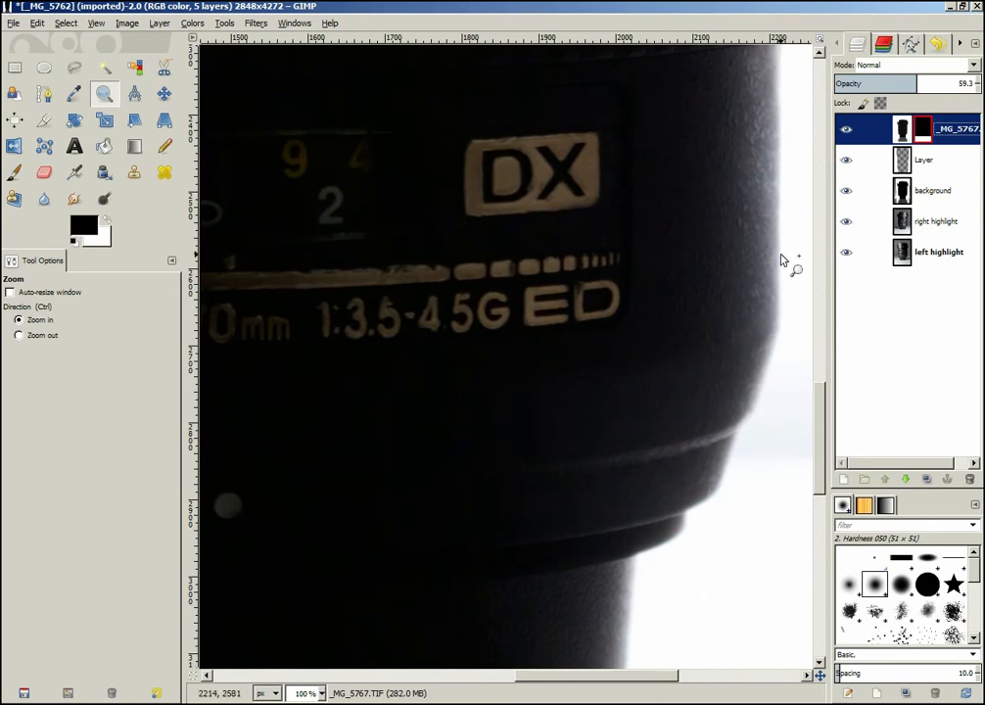
{"action": "left_click", "coordinate": [847, 130]}
{"action": "left_click", "coordinate": [847, 129]}
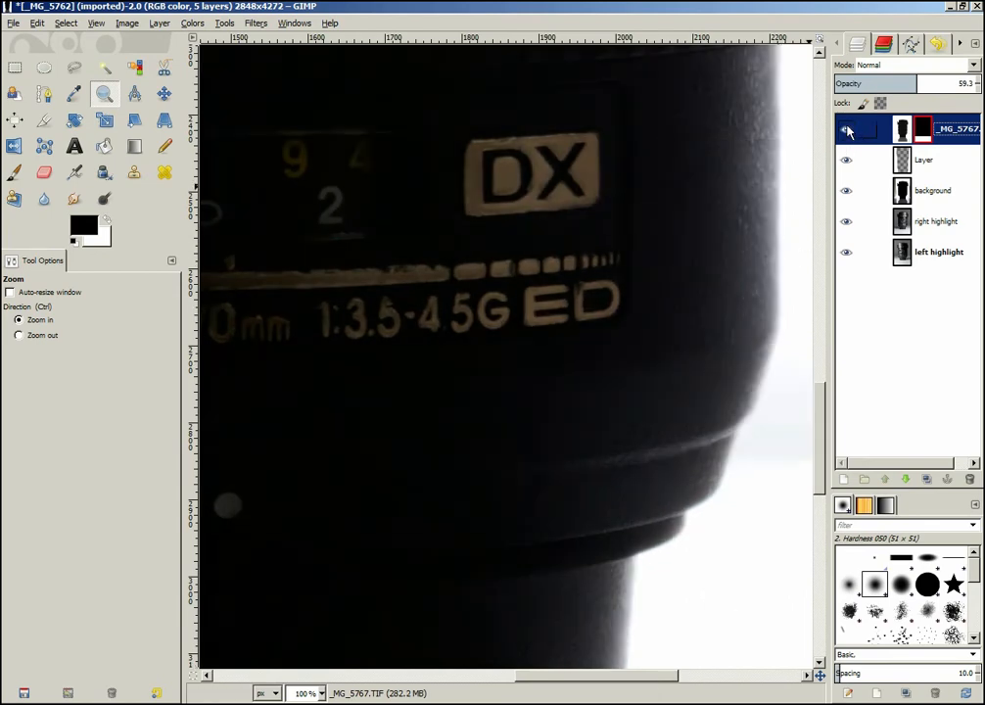
Fine-tune the _MG_5767.TIF layer's position with the Move tool, checking it against the layers below on both sides of the barrel
{"action": "left_click", "coordinate": [164, 94]}
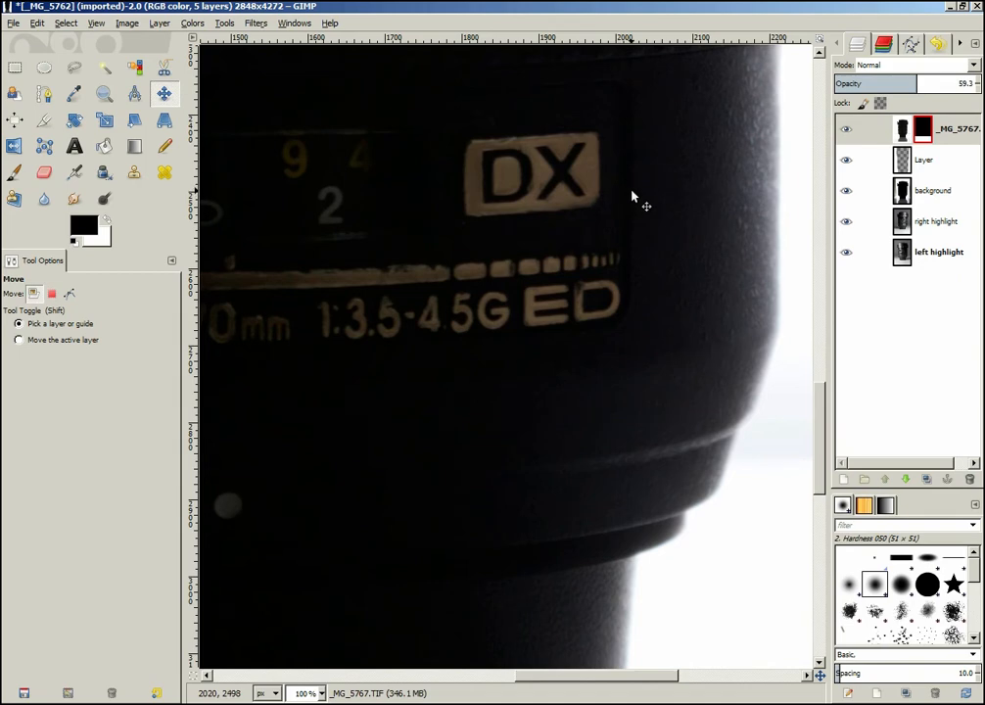
{"action": "left_click", "coordinate": [848, 132]}
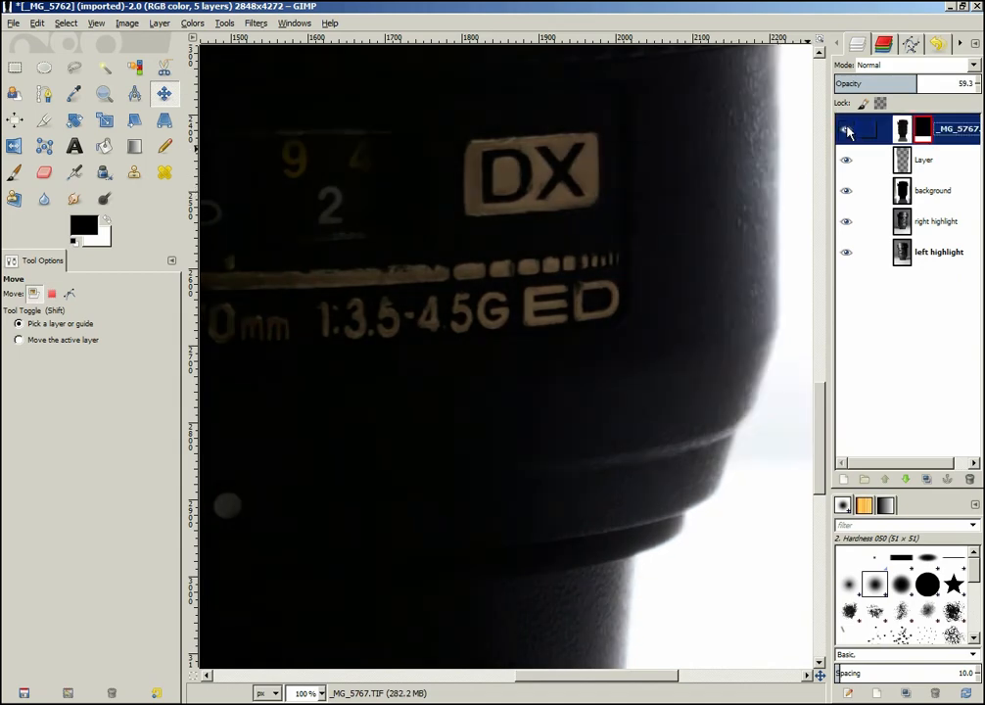
{"action": "left_click", "coordinate": [847, 132]}
{"action": "left_click", "coordinate": [847, 132]}
{"action": "left_click_drag", "start_coordinate": [673, 675], "coordinate": [480, 668]}
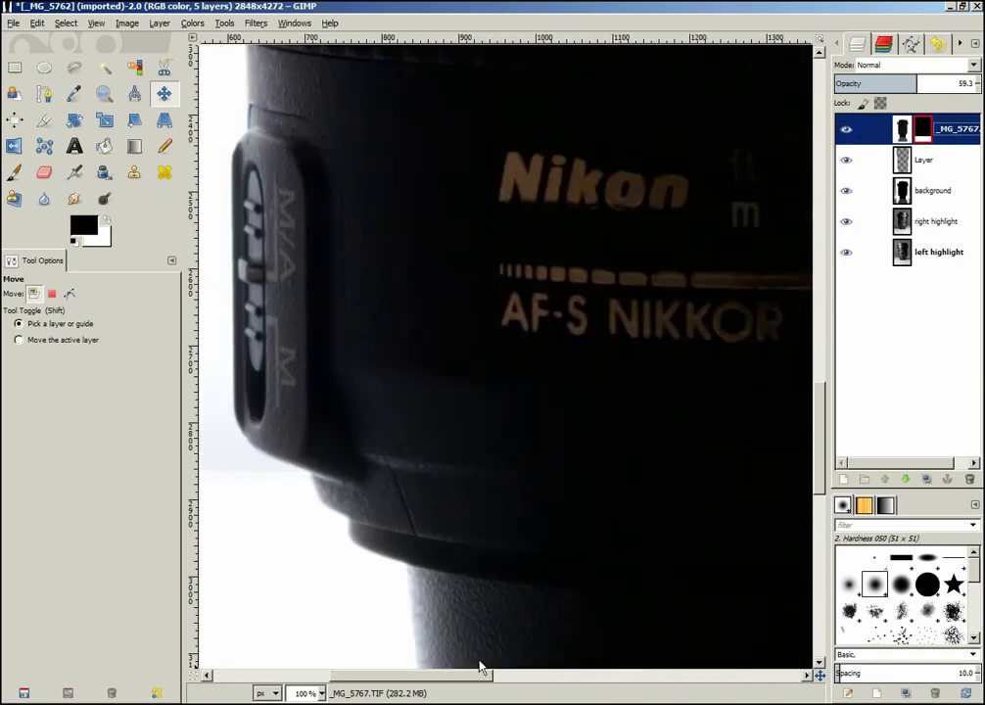
{"action": "left_click", "coordinate": [844, 133]}
{"action": "left_click", "coordinate": [845, 136]}
{"action": "left_click", "coordinate": [845, 135]}
Re-enable the layer mask on the _MG_5767.TIF layer and set up the Paintbrush with a size of 103.46
{"action": "right_click", "coordinate": [926, 136]}
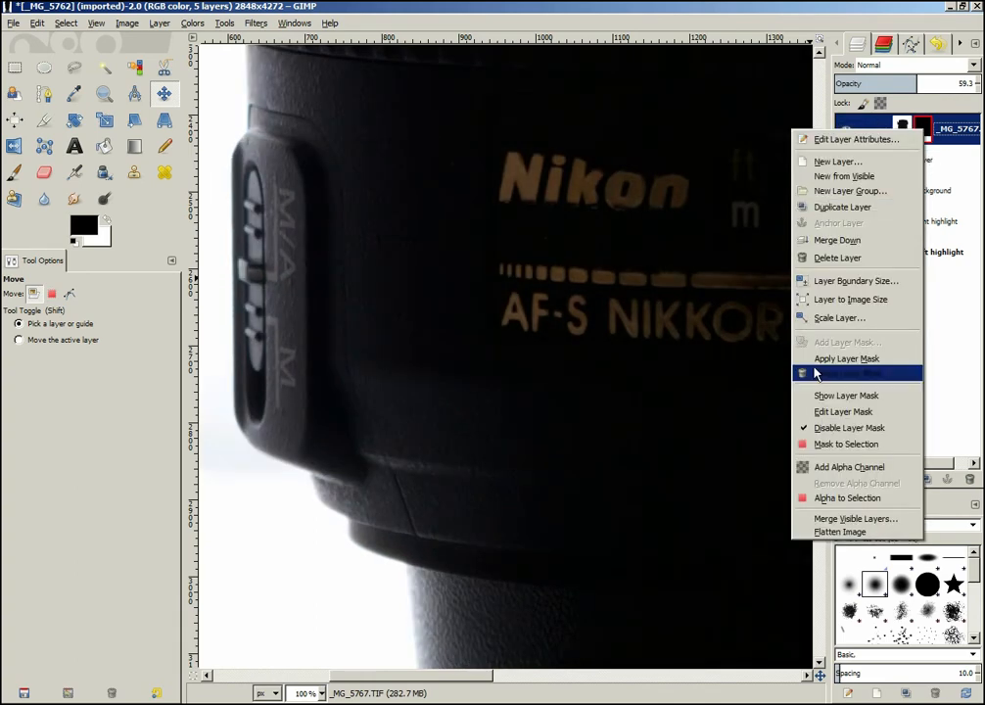
{"action": "left_click", "coordinate": [827, 428]}
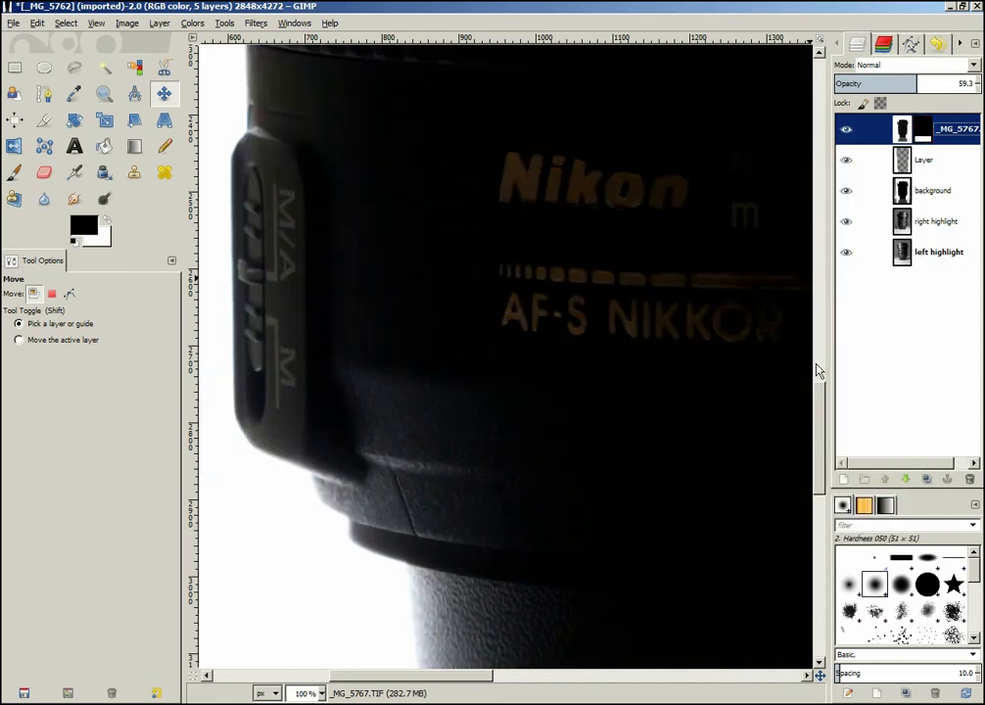
{"action": "left_click_drag", "start_coordinate": [820, 405], "coordinate": [827, 463]}
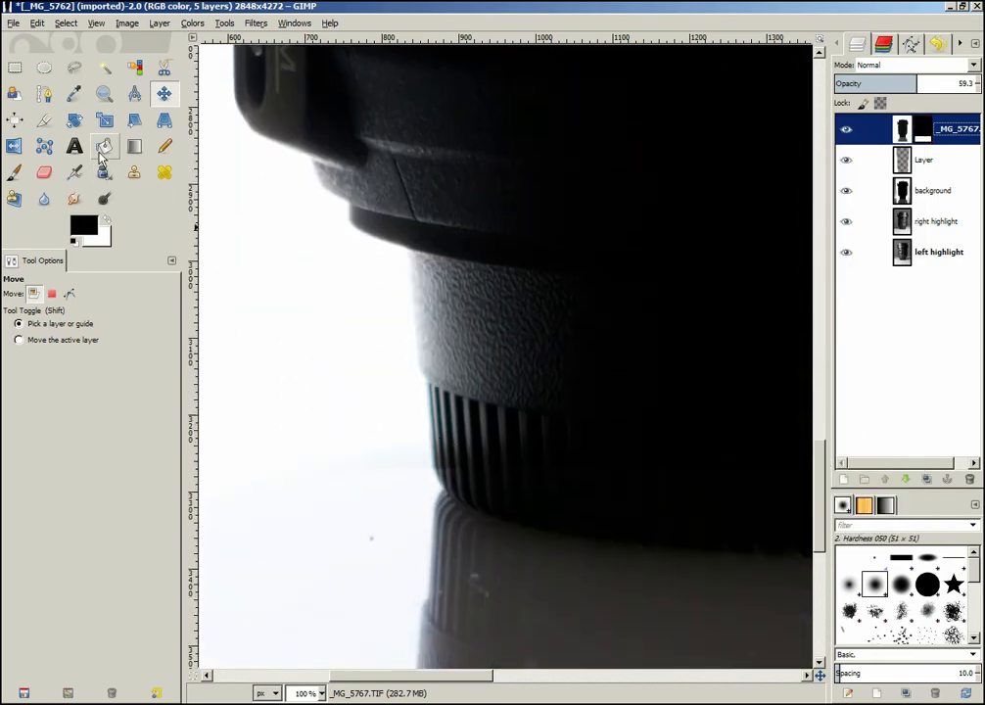
{"action": "left_click", "coordinate": [14, 172]}
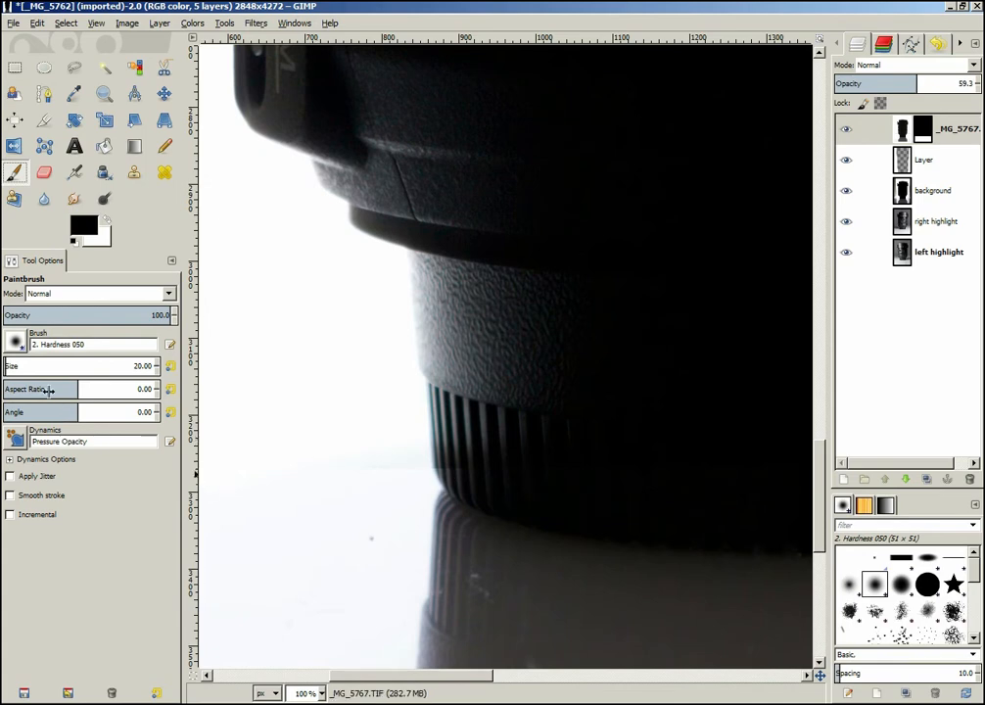
{"action": "left_click", "coordinate": [8, 366]}
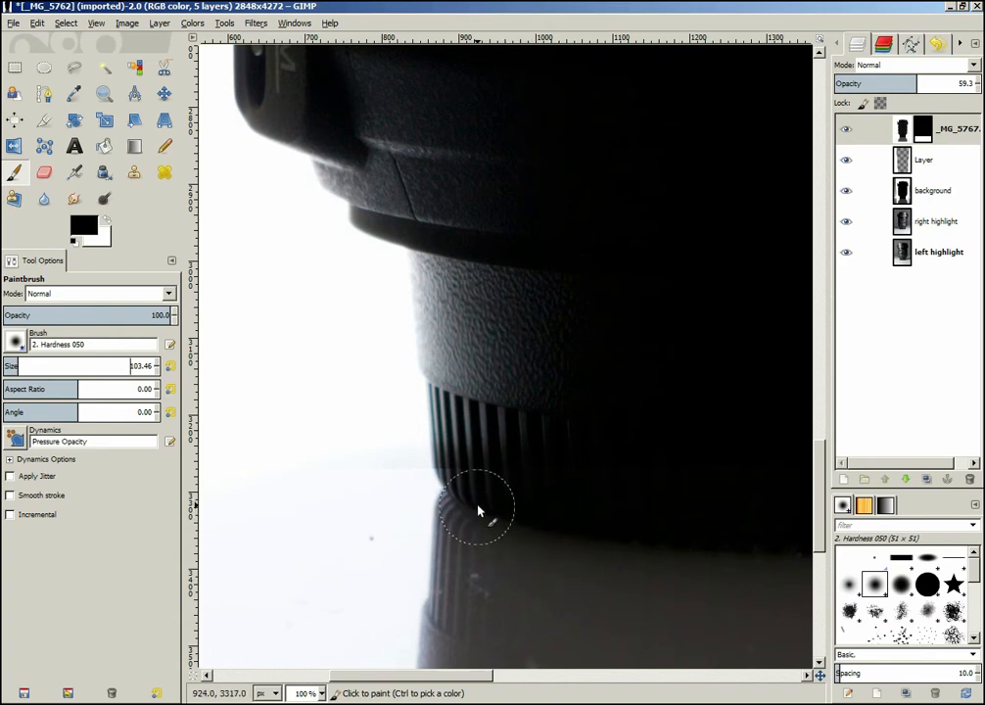
Paint white on the _MG_5767.TIF layer mask along the seam at the left of the lens mount's base
{"action": "left_click", "coordinate": [435, 499]}
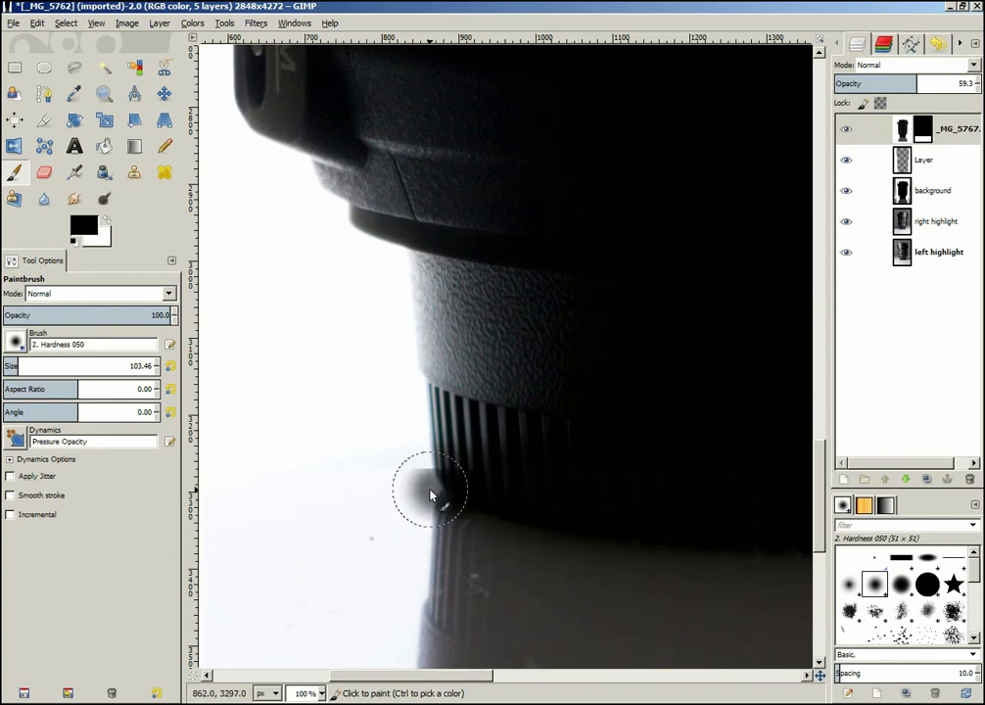
{"action": "key", "text": "ctrl+z"}
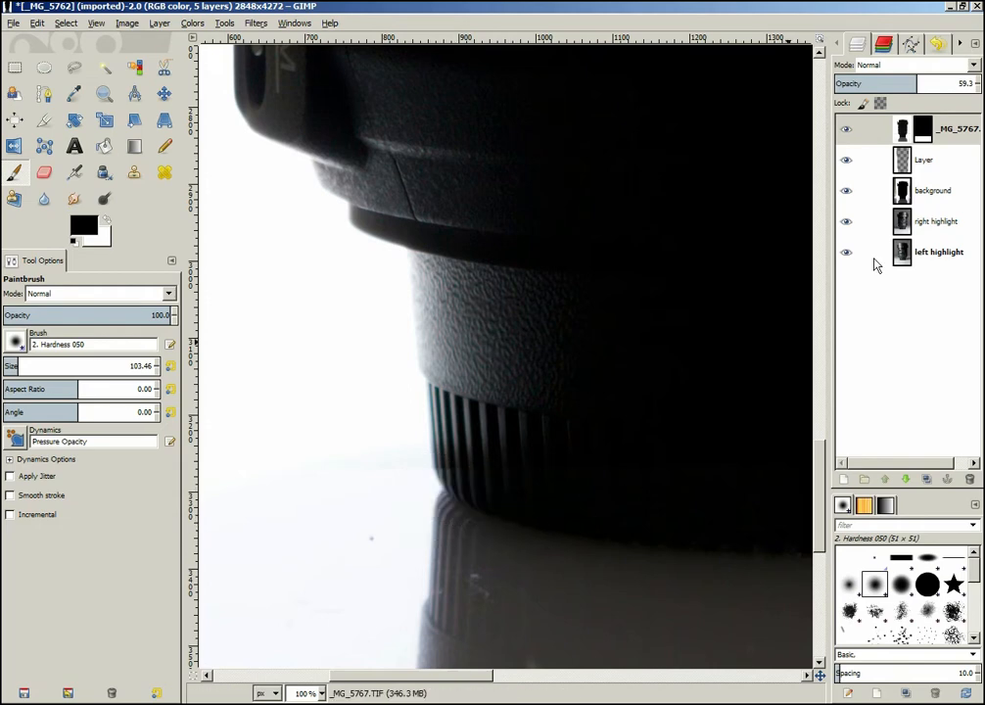
{"action": "left_click", "coordinate": [923, 134]}
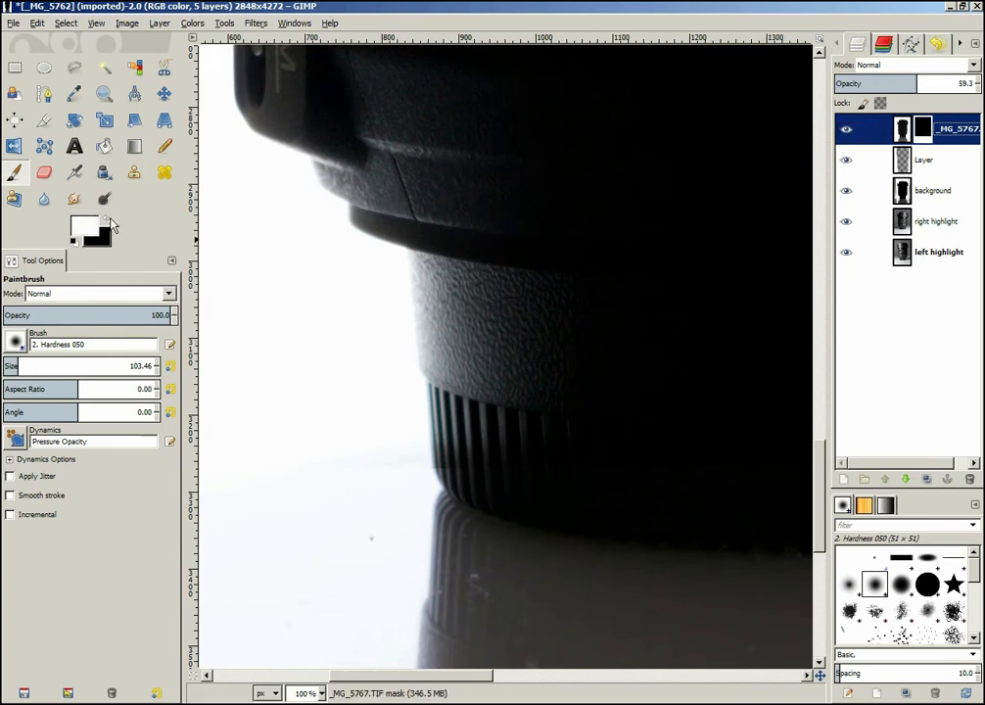
{"action": "left_click_drag", "start_coordinate": [538, 497], "coordinate": [314, 480]}
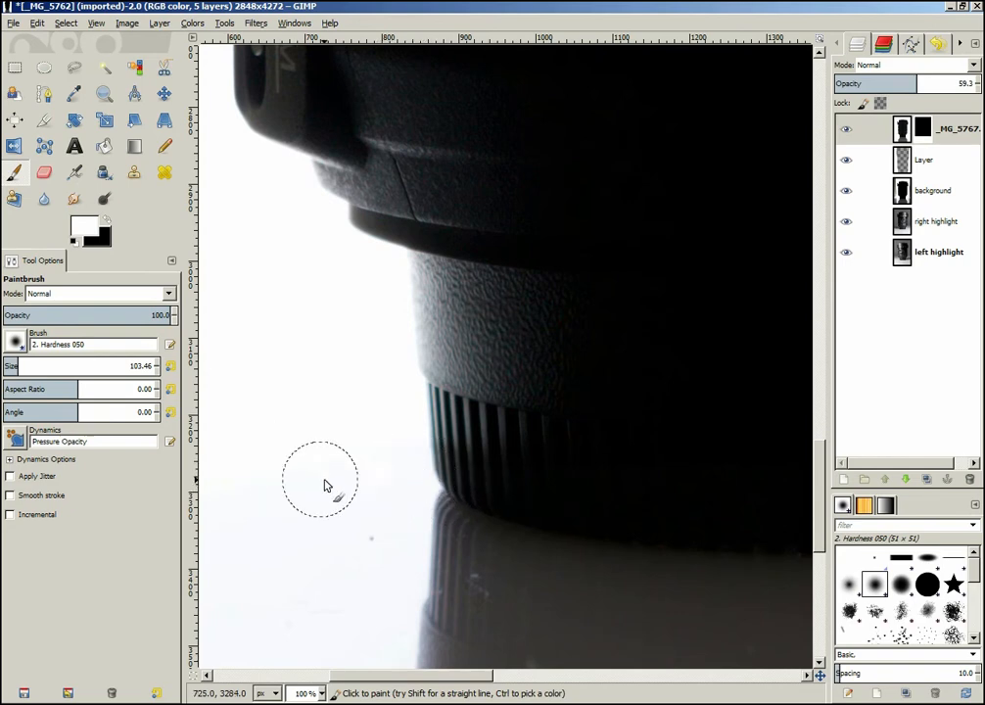
Display the _MG_5767.TIF layer mask itself and paint white along its upper boundary, softening the hard edge through to the right image border
{"action": "left_click_drag", "start_coordinate": [466, 675], "coordinate": [368, 675]}
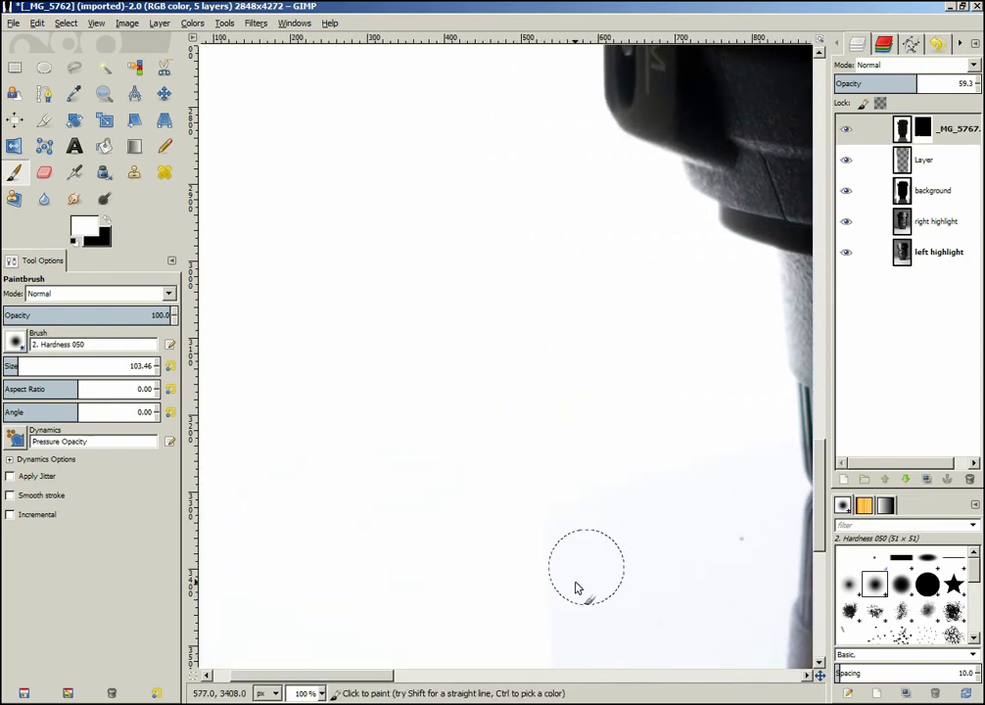
{"action": "left_click_drag", "start_coordinate": [392, 678], "coordinate": [524, 695]}
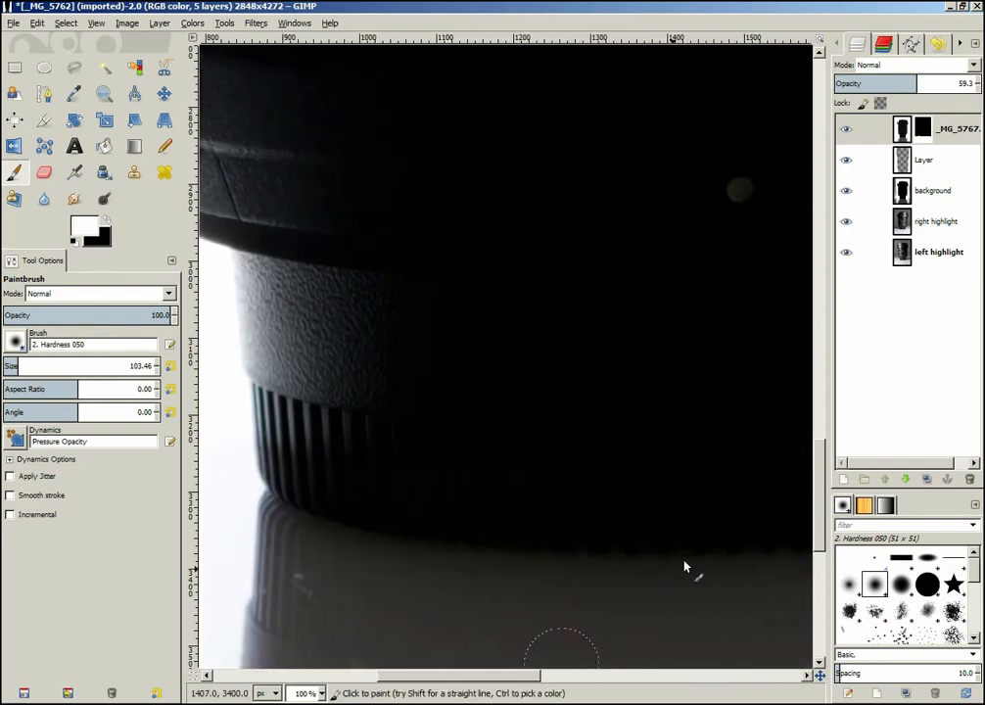
{"action": "left_click", "coordinate": [925, 131], "text": "alt"}
{"action": "mouse_move", "coordinate": [409, 495]}
{"action": "left_mouse_down"}
{"action": "mouse_move", "coordinate": [509, 478]}
{"action": "mouse_move", "coordinate": [454, 470]}
{"action": "mouse_move", "coordinate": [681, 492]}
{"action": "mouse_move", "coordinate": [718, 480]}
{"action": "left_mouse_up"}
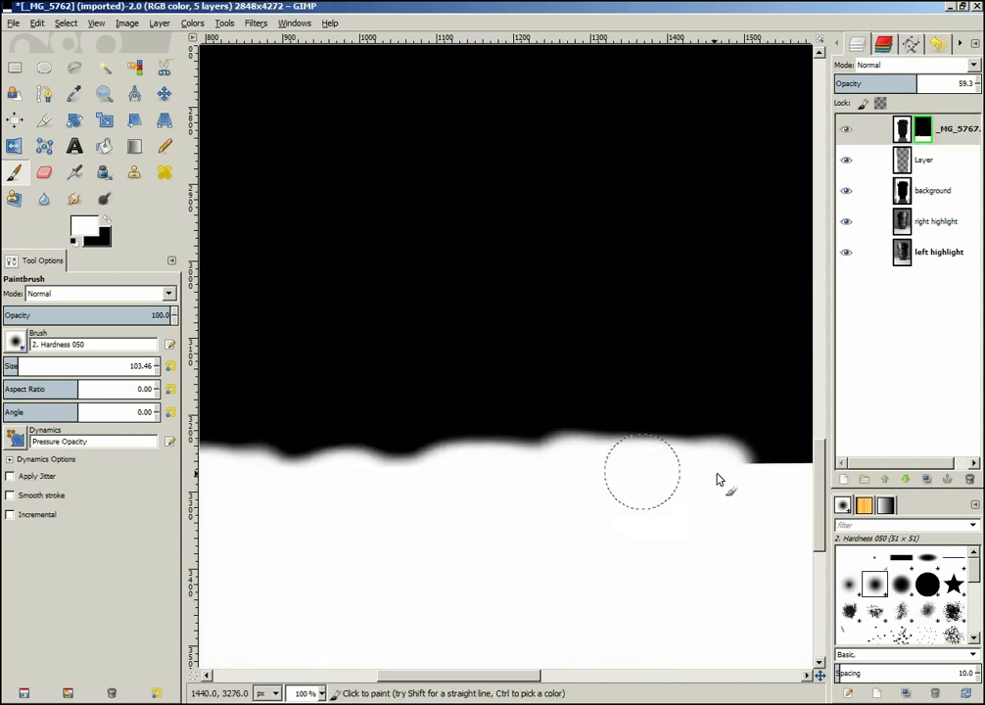
{"action": "left_click_drag", "start_coordinate": [475, 677], "coordinate": [584, 679]}
{"action": "mouse_move", "coordinate": [563, 494]}
{"action": "left_mouse_down"}
{"action": "mouse_move", "coordinate": [445, 484]}
{"action": "mouse_move", "coordinate": [582, 494]}
{"action": "mouse_move", "coordinate": [621, 494]}
{"action": "mouse_move", "coordinate": [595, 476]}
{"action": "mouse_move", "coordinate": [548, 480]}
{"action": "mouse_move", "coordinate": [789, 480]}
{"action": "left_mouse_up"}
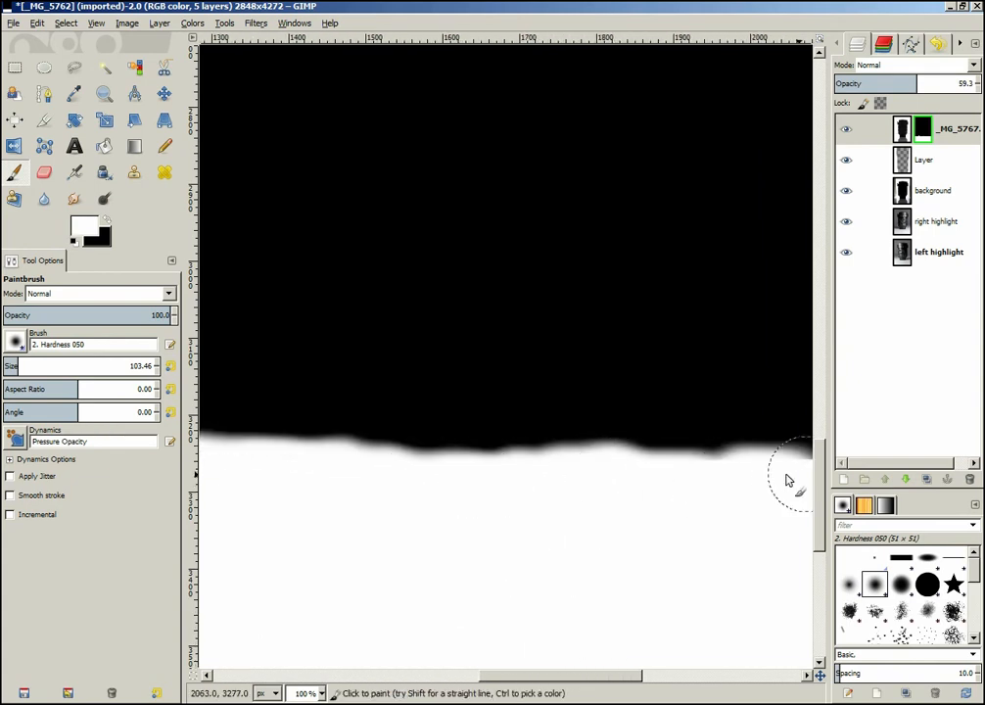
{"action": "mouse_move", "coordinate": [612, 677]}
{"action": "left_mouse_down"}
{"action": "mouse_move", "coordinate": [774, 669]}
{"action": "mouse_move", "coordinate": [748, 666]}
{"action": "left_mouse_up"}
{"action": "mouse_move", "coordinate": [295, 482]}
{"action": "left_mouse_down"}
{"action": "mouse_move", "coordinate": [543, 484]}
{"action": "mouse_move", "coordinate": [529, 468]}
{"action": "mouse_move", "coordinate": [736, 487]}
{"action": "mouse_move", "coordinate": [683, 472]}
{"action": "mouse_move", "coordinate": [783, 472]}
{"action": "left_mouse_up"}
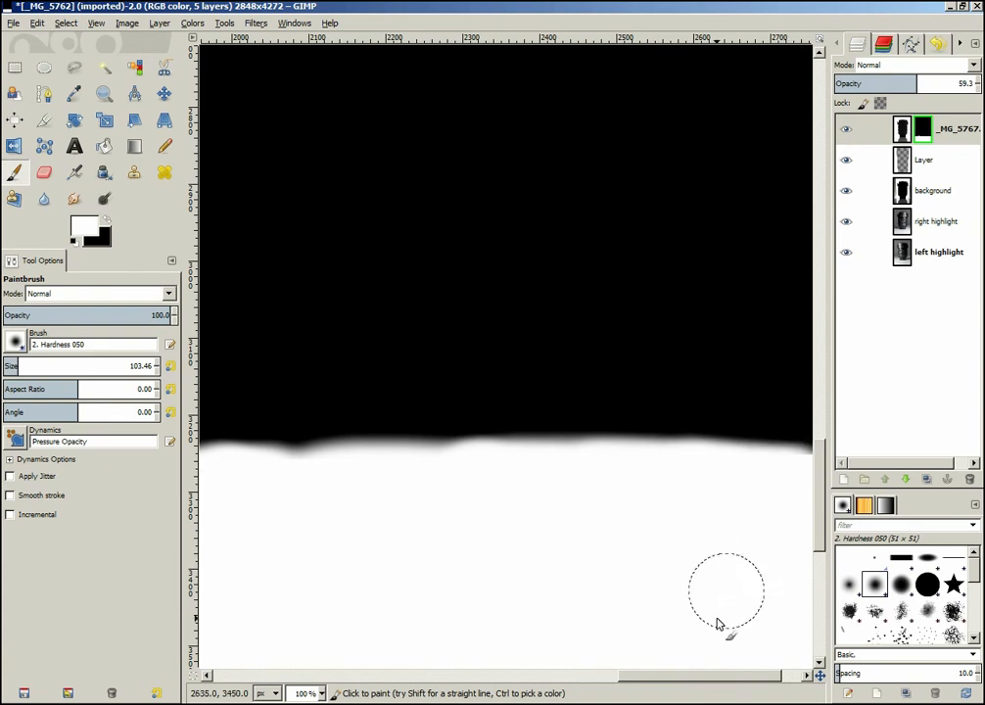
{"action": "left_click_drag", "start_coordinate": [692, 676], "coordinate": [746, 674]}
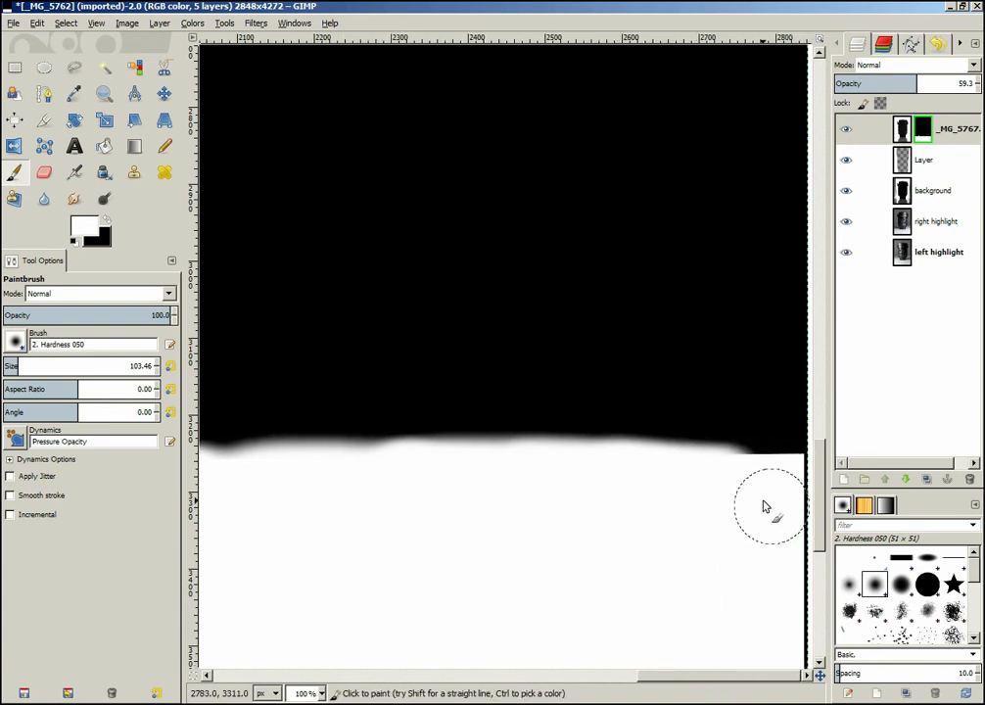
{"action": "mouse_move", "coordinate": [740, 480]}
{"action": "left_mouse_down"}
{"action": "mouse_move", "coordinate": [799, 474]}
{"action": "mouse_move", "coordinate": [735, 475]}
{"action": "left_mouse_up"}
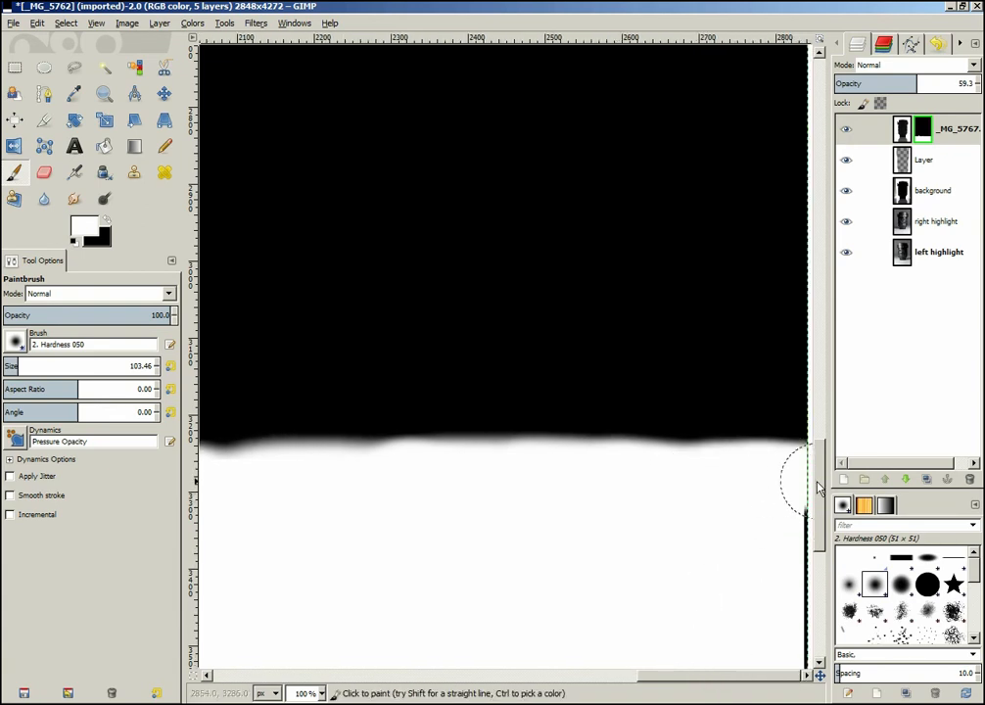
Return from the mask display to the image, paint white beside the mount's right edge on the mask, and fit the image in the window
{"action": "left_click", "coordinate": [926, 137], "text": "alt"}
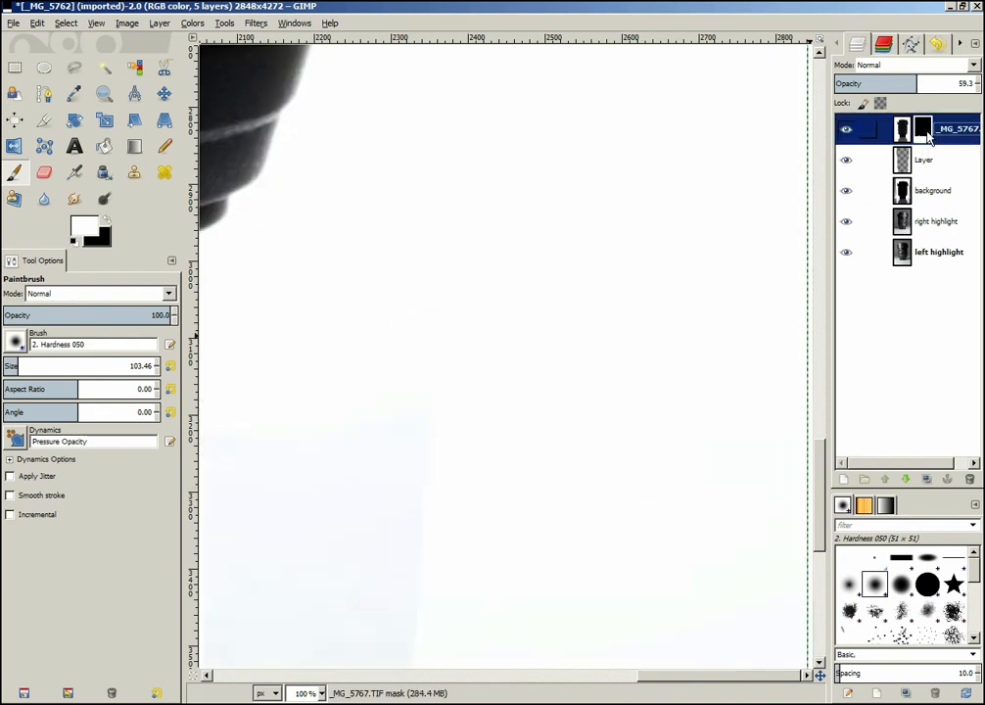
{"action": "left_click_drag", "start_coordinate": [715, 677], "coordinate": [665, 680]}
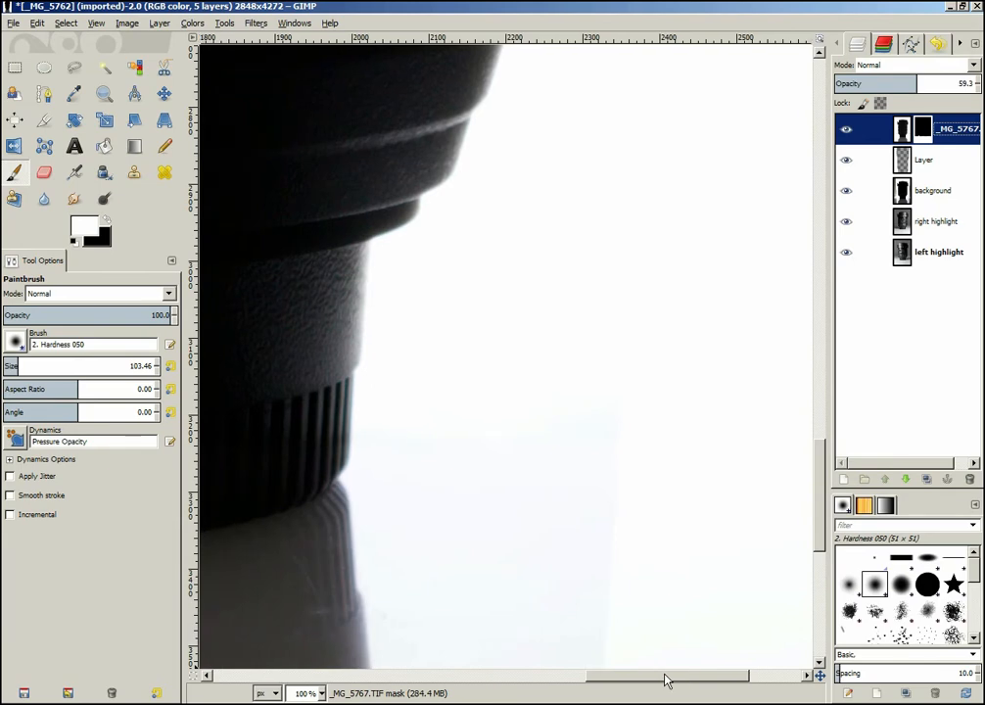
{"action": "mouse_move", "coordinate": [385, 453]}
{"action": "left_mouse_down"}
{"action": "mouse_move", "coordinate": [435, 455]}
{"action": "mouse_move", "coordinate": [378, 466]}
{"action": "left_mouse_up"}
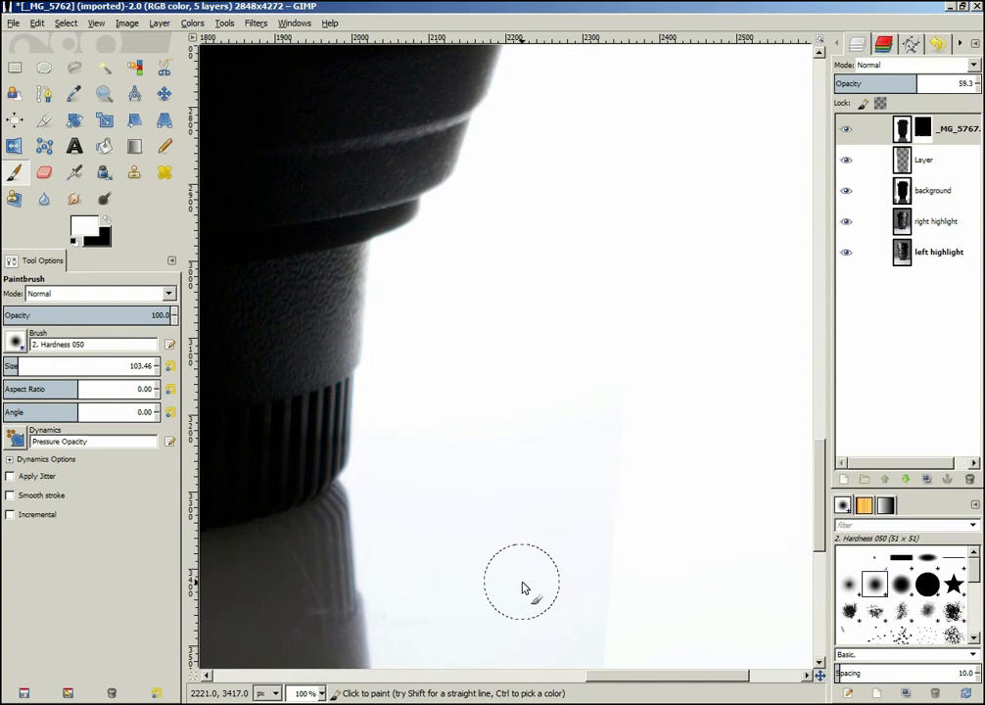
{"action": "left_click", "coordinate": [102, 25]}
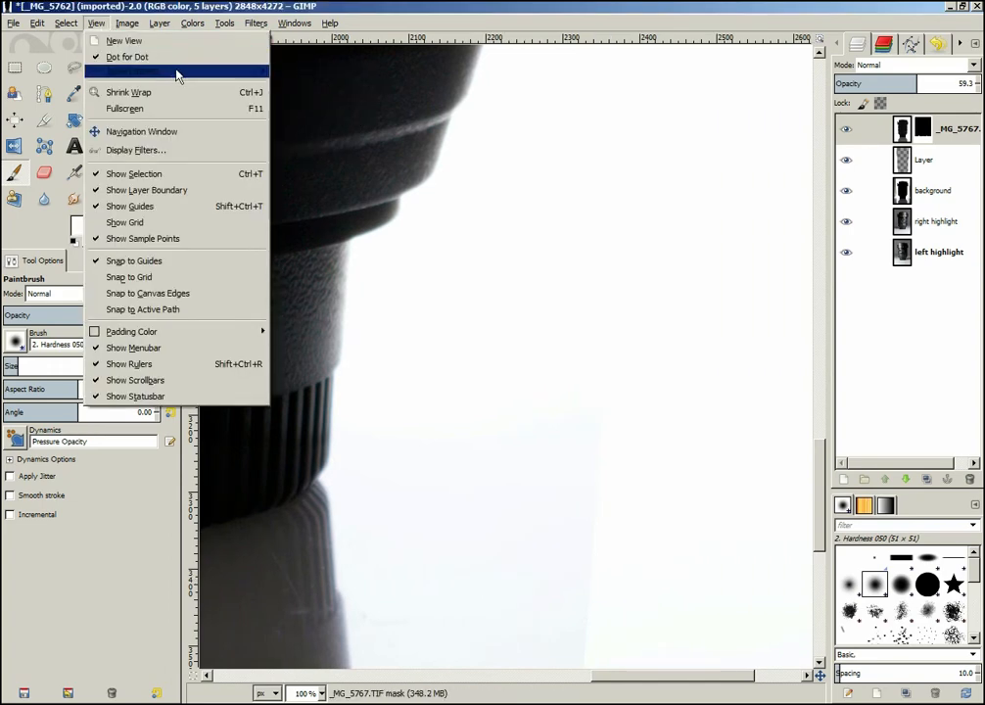
{"action": "mouse_move", "coordinate": [184, 73]}
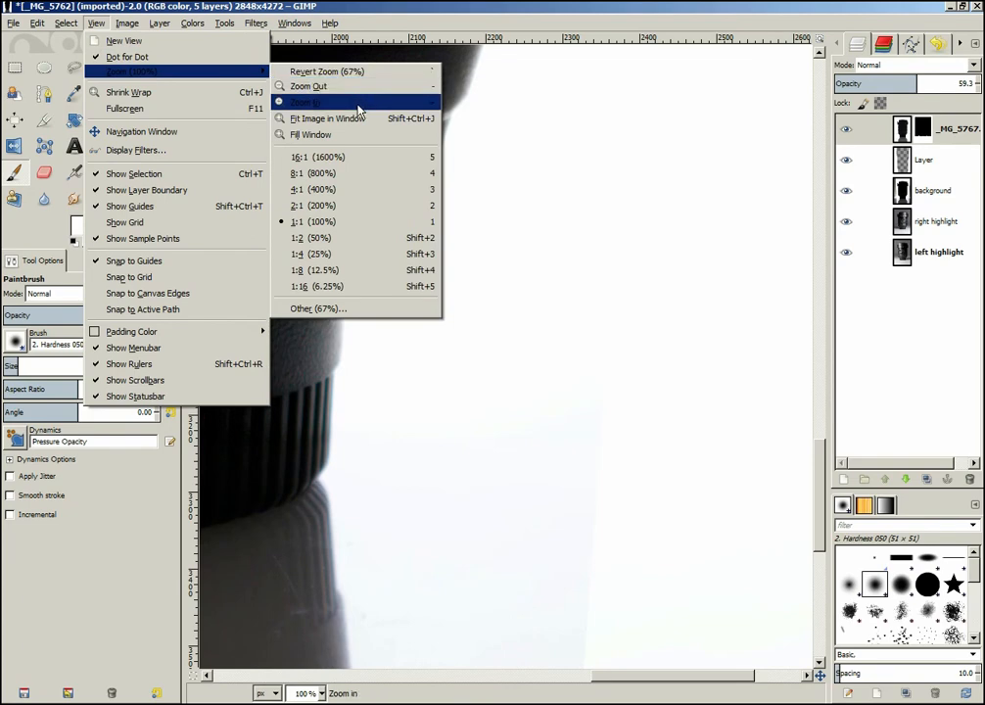
{"action": "left_click", "coordinate": [327, 118]}
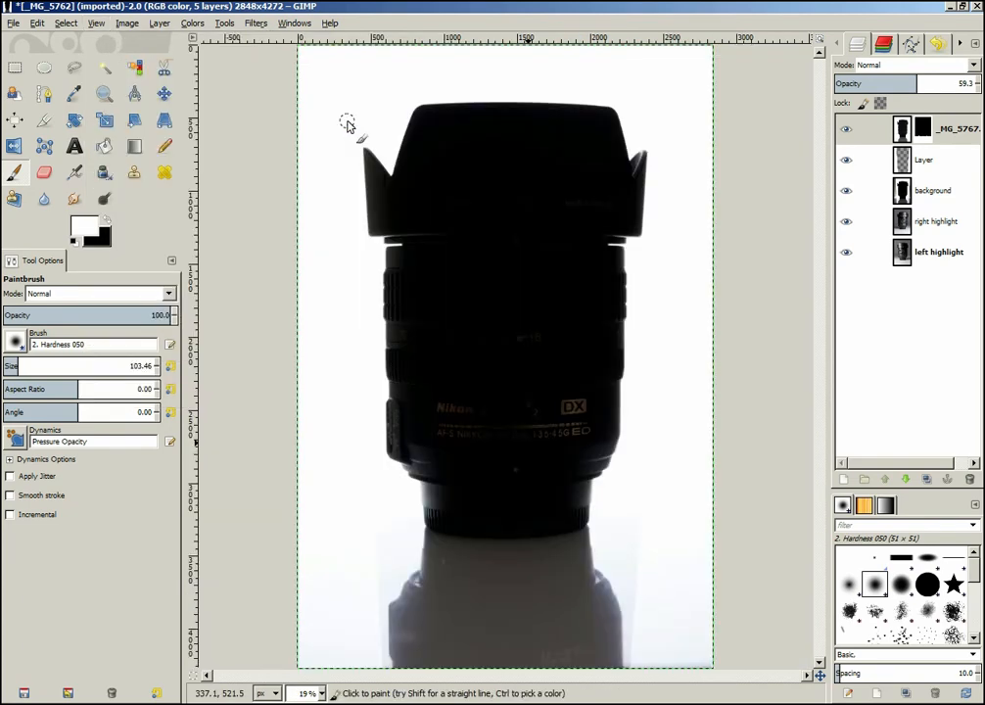
Rename the _MG_5767.TIF layer as "reflection" and the layer directly beneath it as "white edges"
{"action": "double_click", "coordinate": [954, 133]}
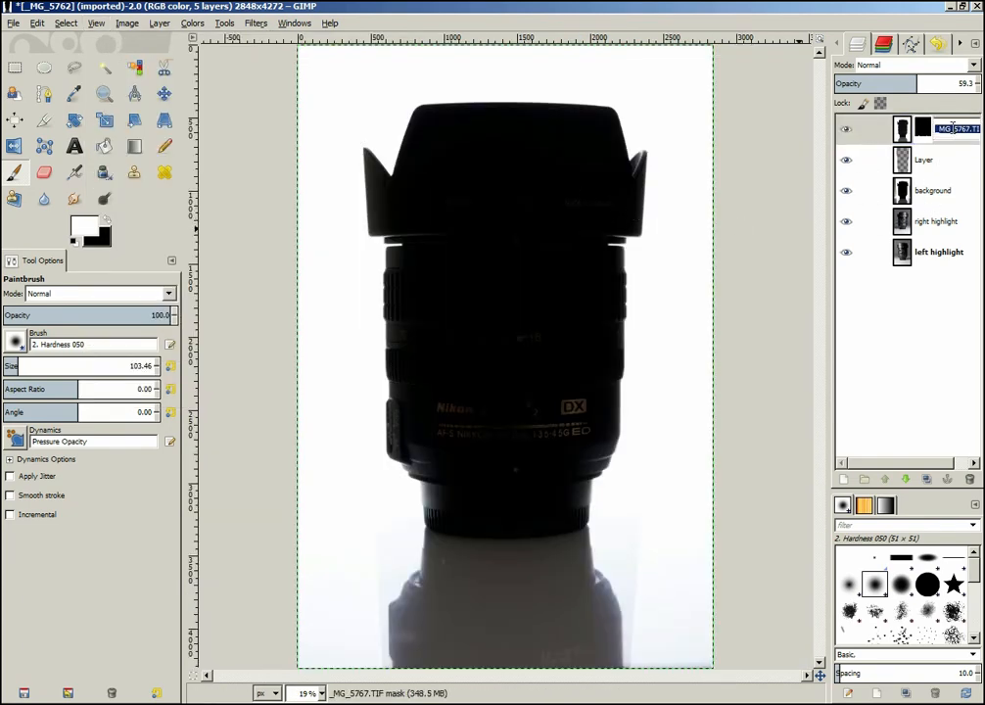
{"action": "type", "text": "reflection"}
{"action": "key", "text": "Return"}
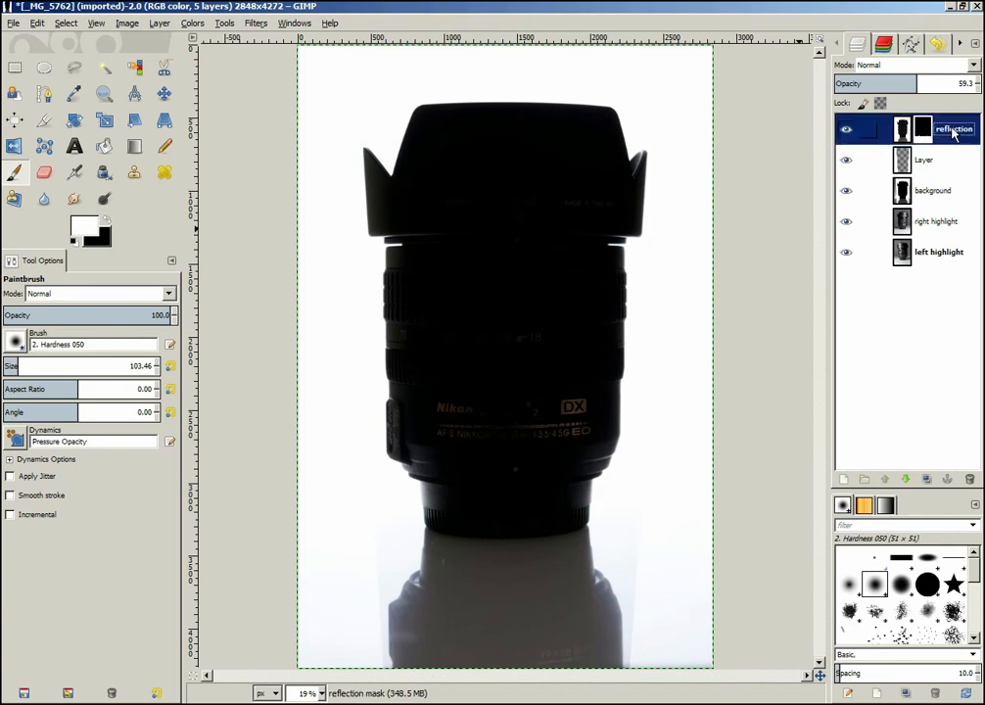
{"action": "double_click", "coordinate": [925, 164]}
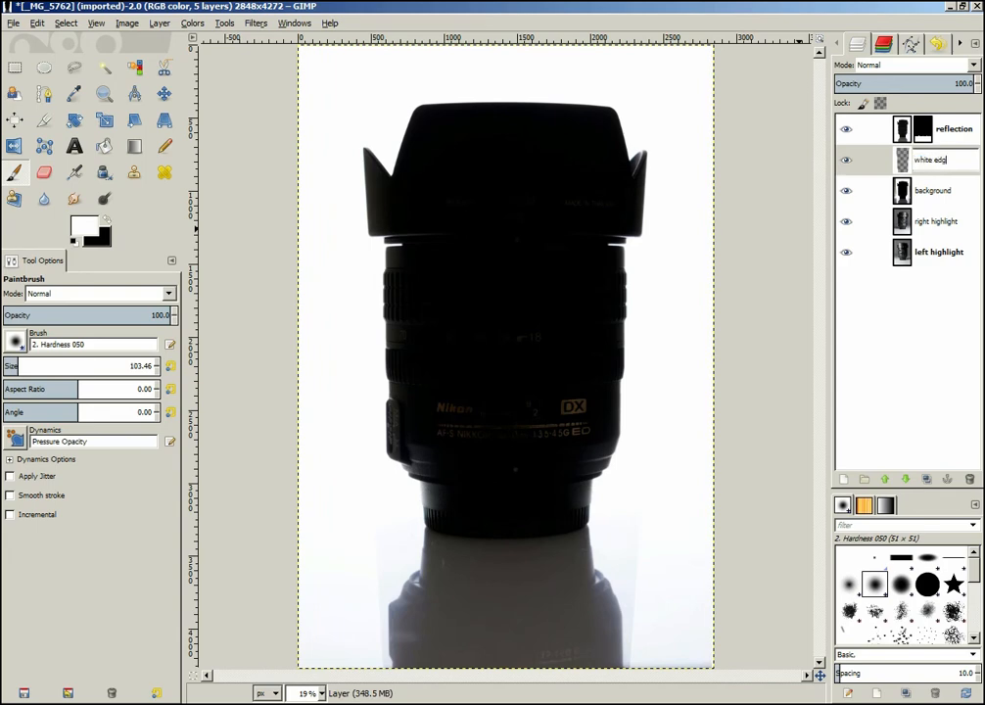
{"action": "key", "text": "Return"}
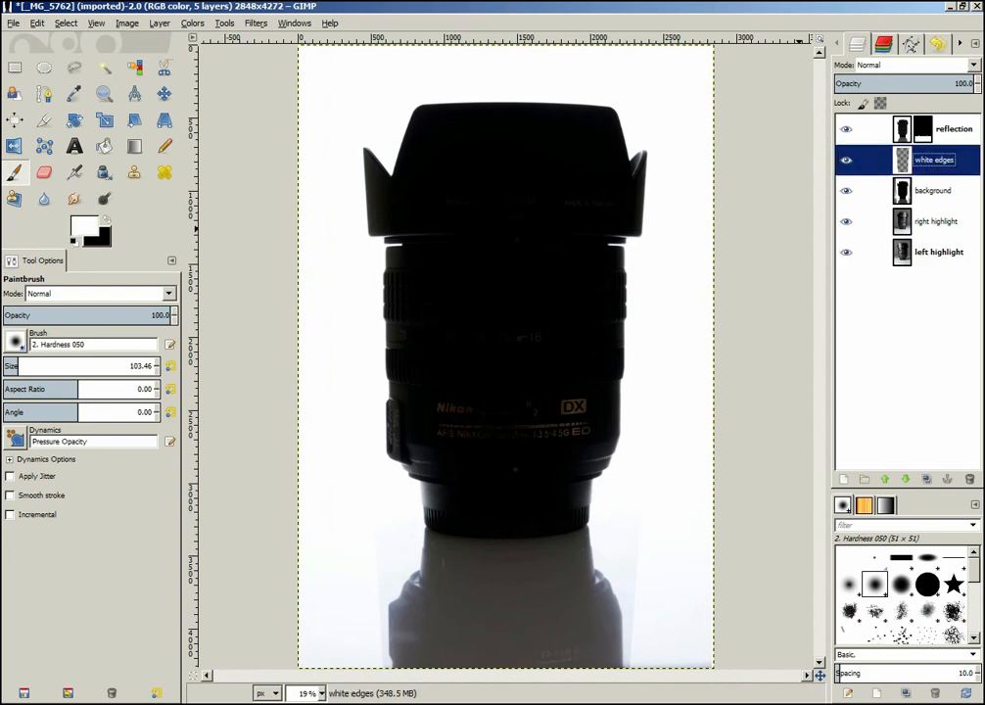
Hide the reflection layer and set the background layer's blend mode to Lighten only
{"action": "left_click", "coordinate": [959, 137]}
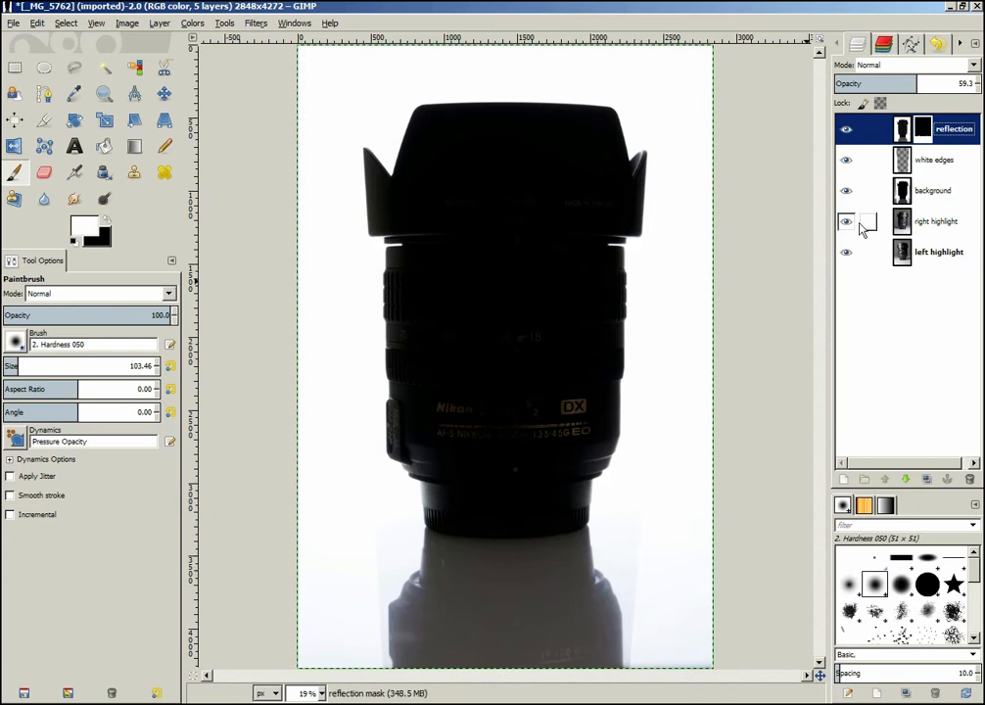
{"action": "left_click", "coordinate": [938, 192]}
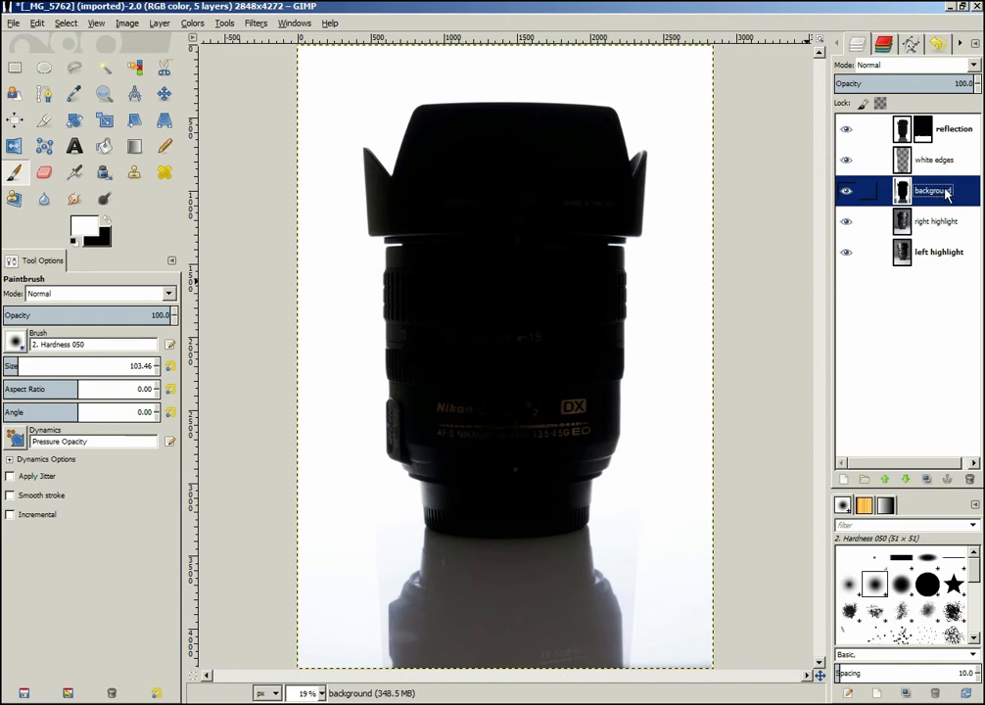
{"action": "left_click", "coordinate": [845, 131]}
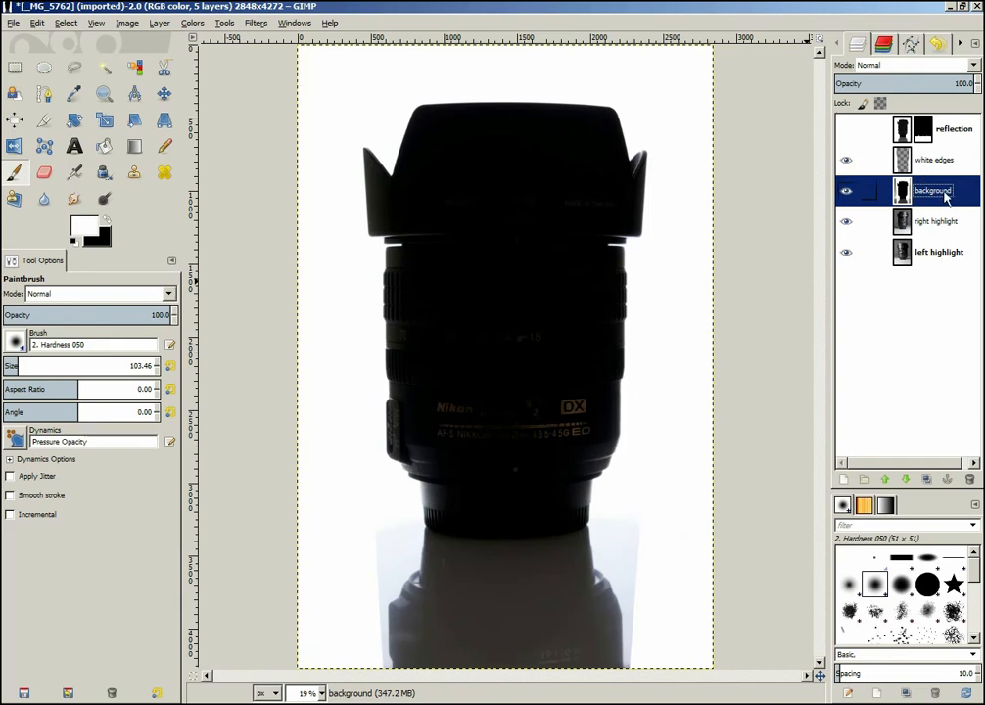
{"action": "left_click", "coordinate": [896, 65]}
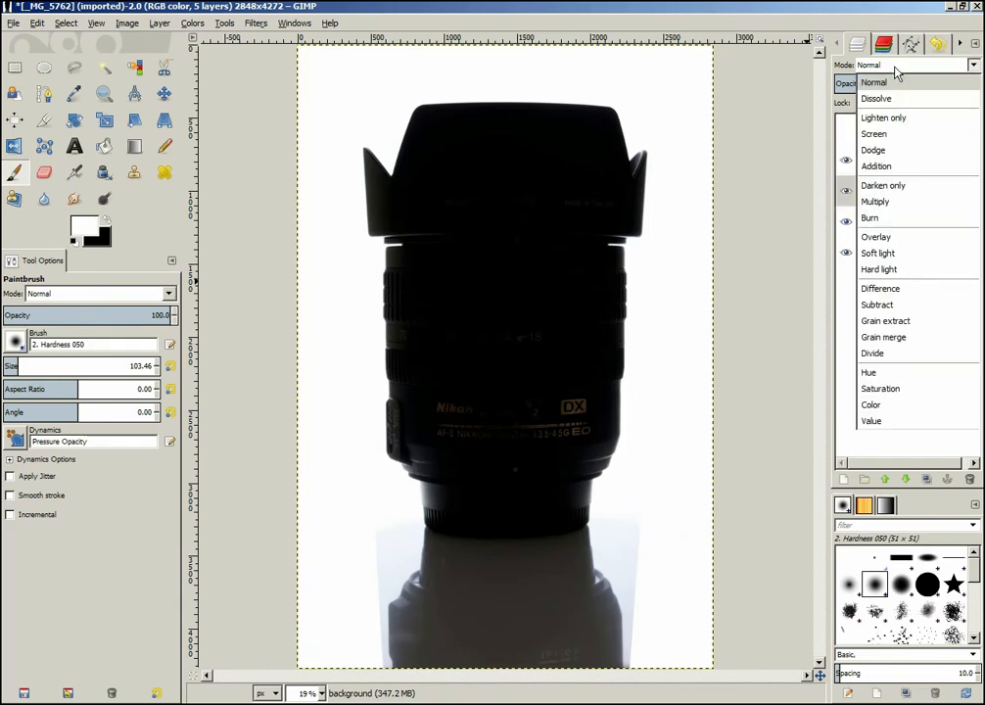
{"action": "left_click", "coordinate": [899, 119]}
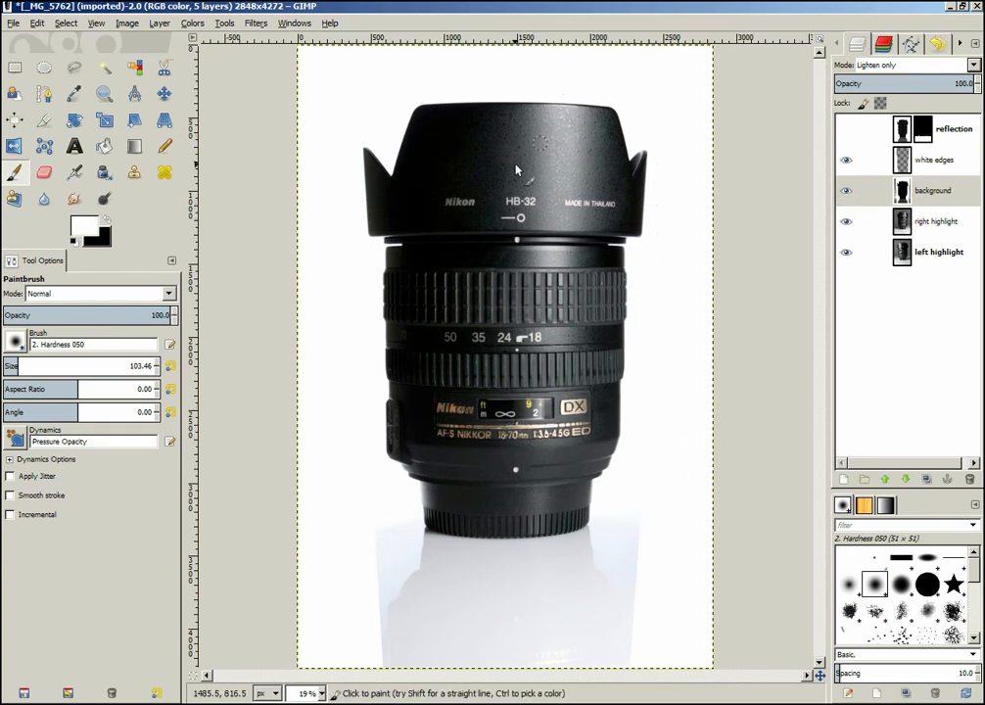
Show the reflection layer again, raise its opacity to 100 and set its blend mode to Lighten only
{"action": "left_click", "coordinate": [936, 223]}
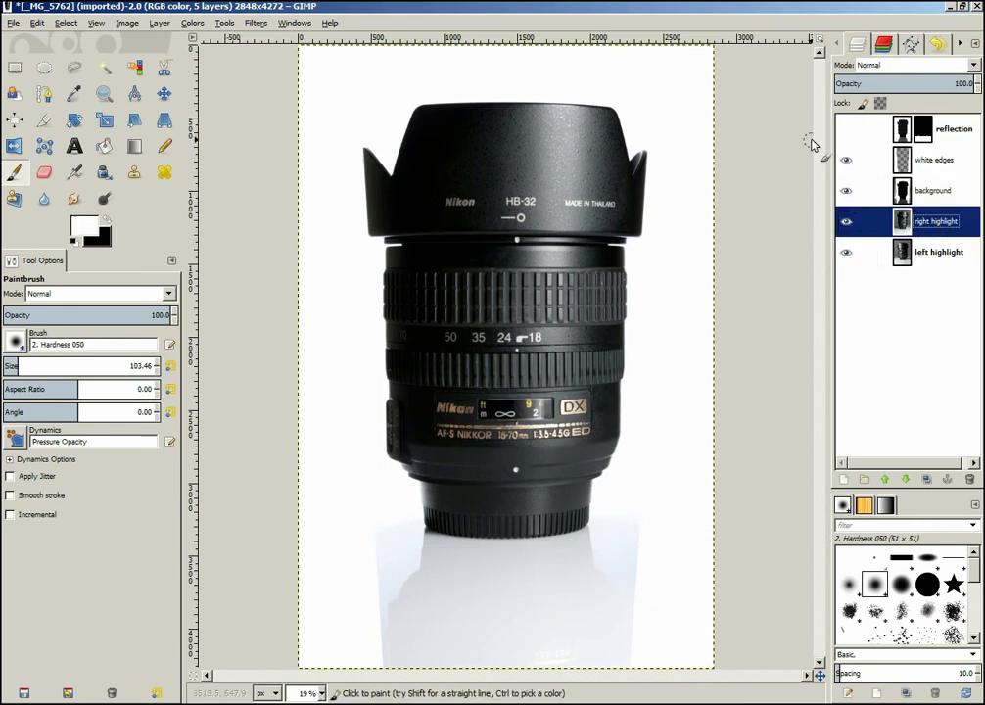
{"action": "left_click", "coordinate": [847, 129]}
{"action": "left_click", "coordinate": [948, 128]}
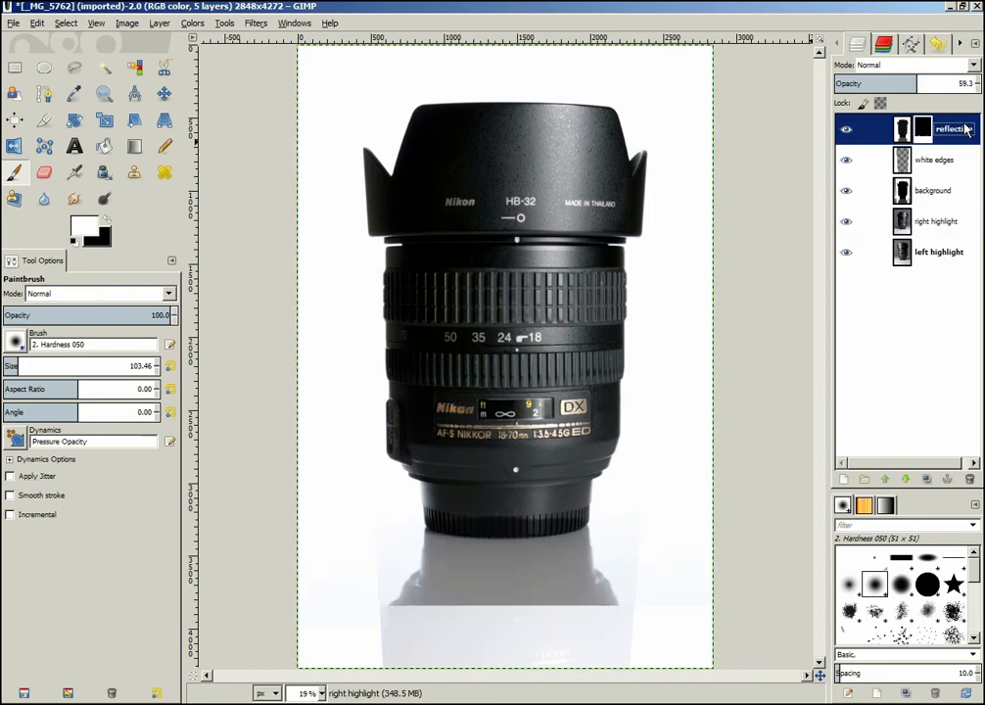
{"action": "left_click_drag", "start_coordinate": [919, 85], "coordinate": [977, 87]}
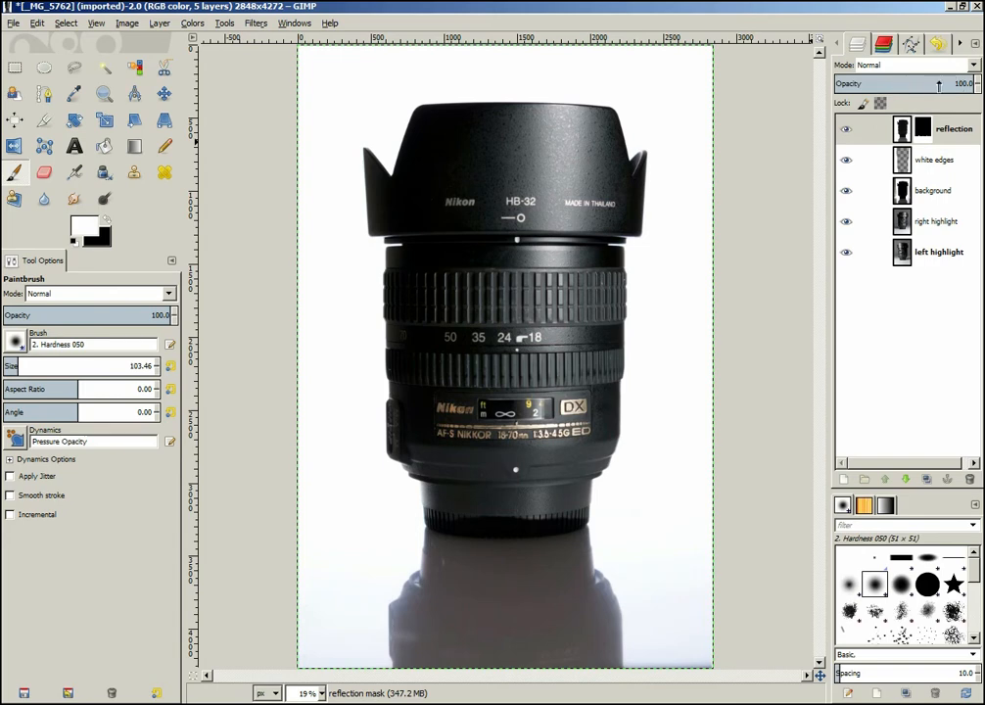
{"action": "left_click", "coordinate": [922, 66]}
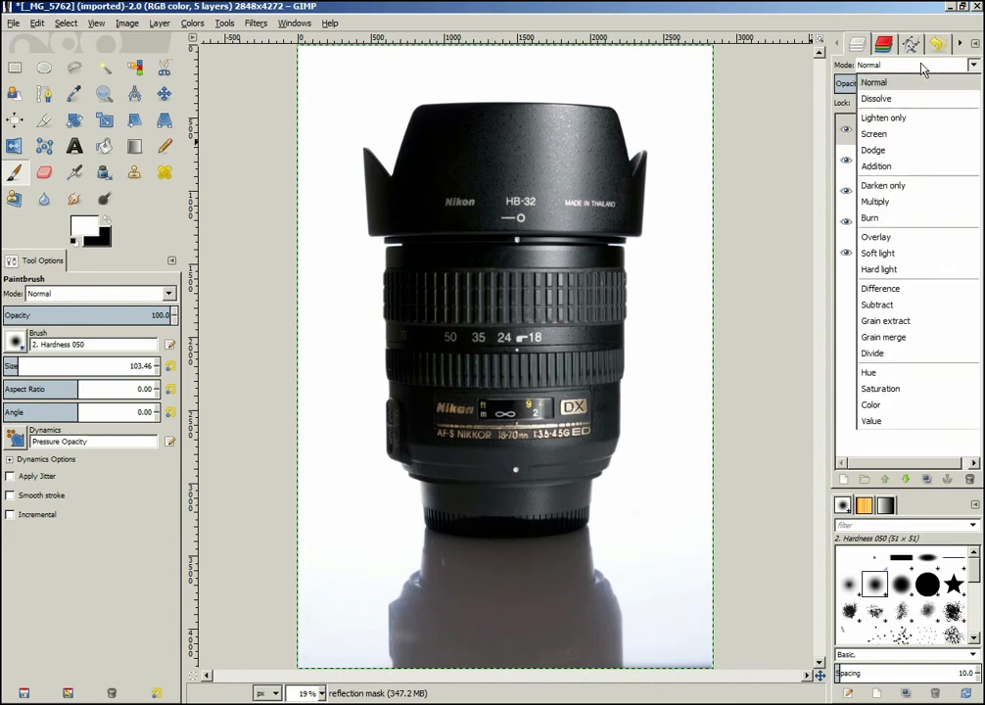
{"action": "left_click", "coordinate": [912, 118]}
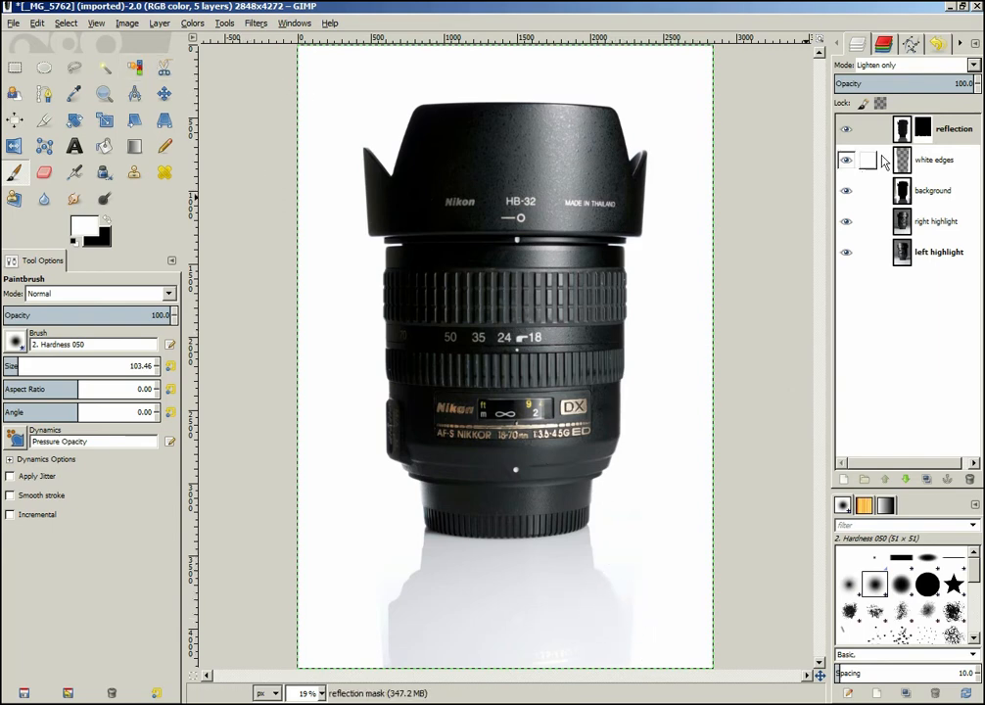
Brighten the reflection layer's image, not its mask, with Curves by moving the Value curve's white point slightly inward along the maximum output
{"action": "left_click", "coordinate": [902, 130]}
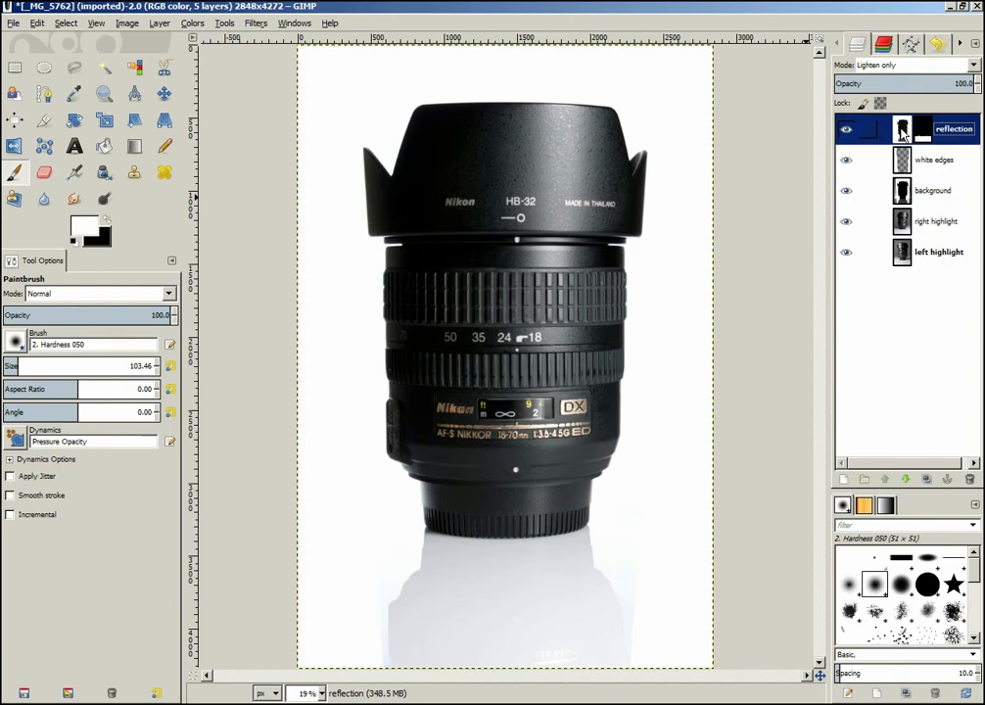
{"action": "left_click", "coordinate": [190, 26]}
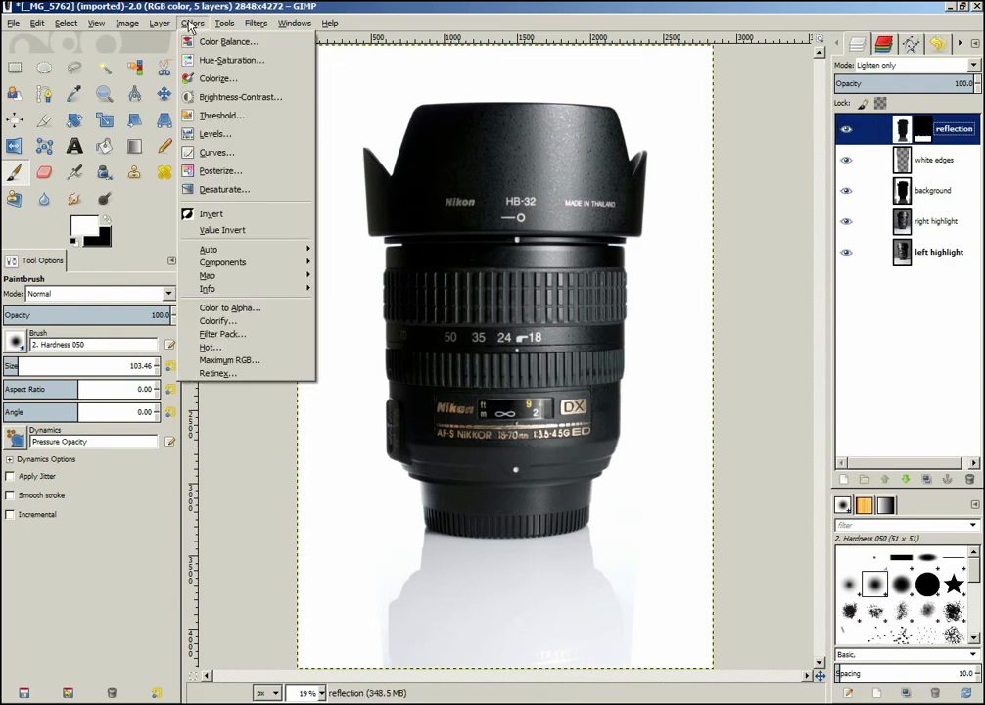
{"action": "left_click", "coordinate": [264, 155]}
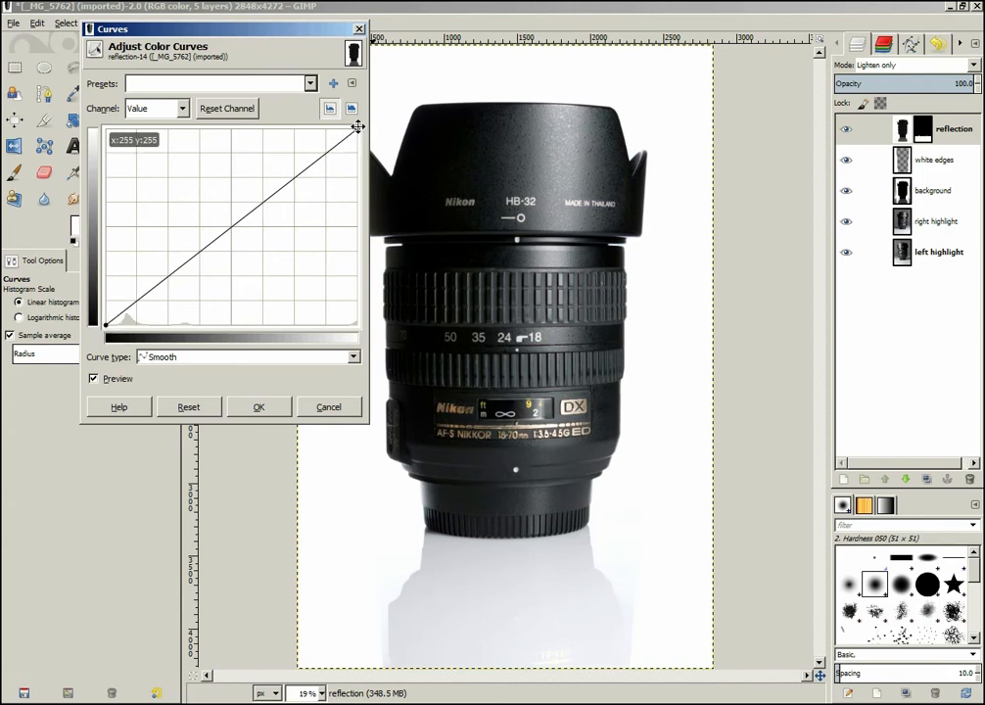
{"action": "left_click_drag", "start_coordinate": [358, 126], "coordinate": [336, 122]}
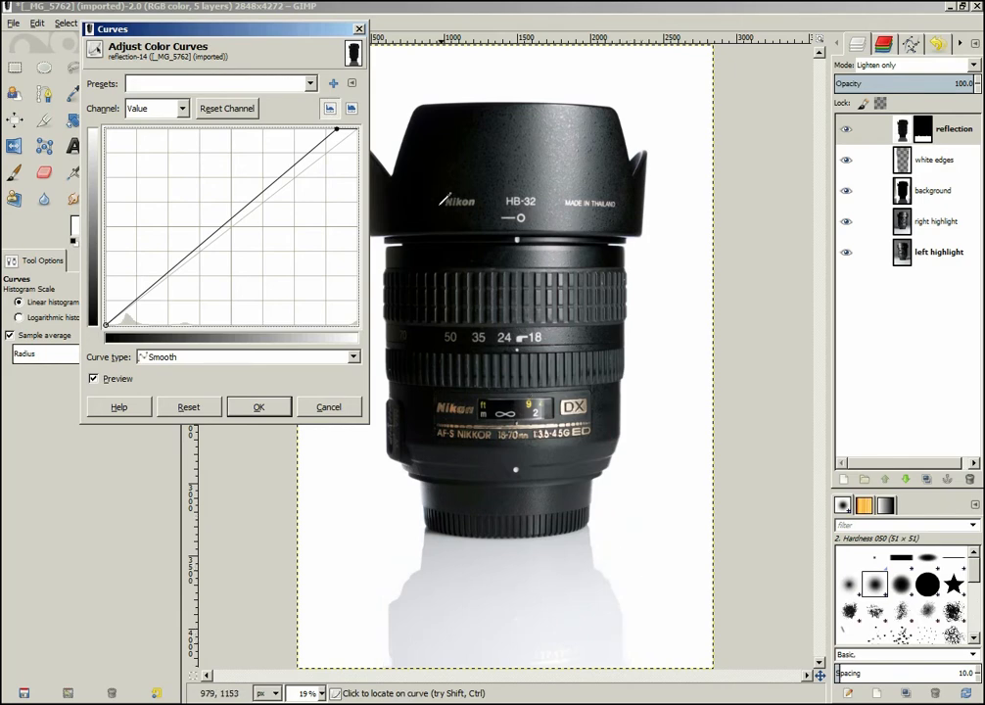
{"action": "left_click", "coordinate": [259, 407]}
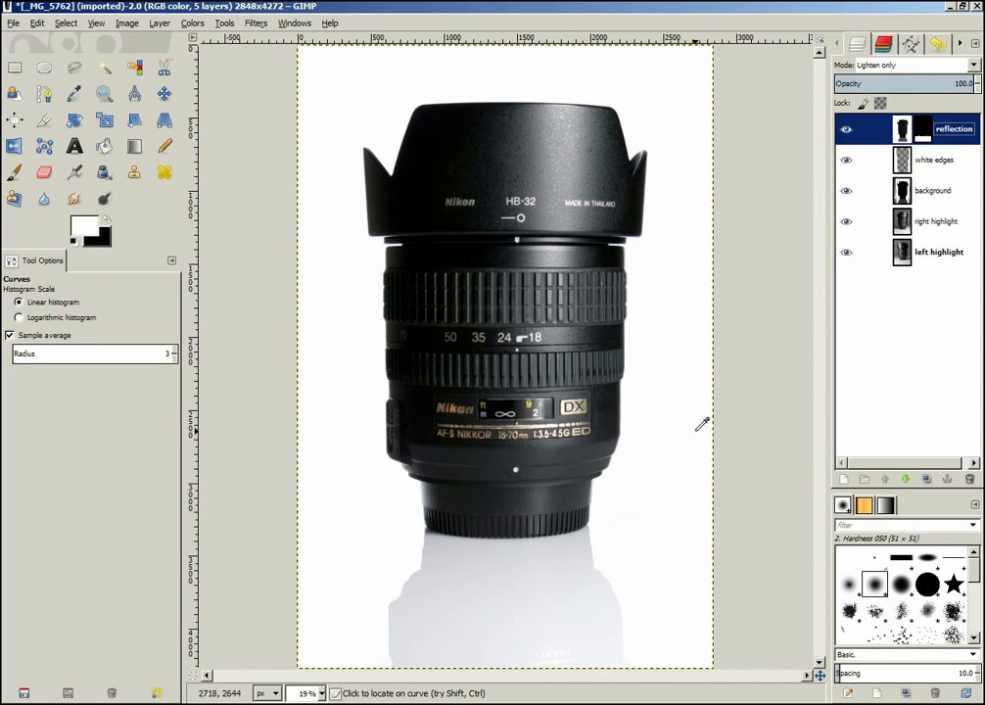
Set the right highlight layer to Lighten only, compare it hidden and shown, and set its opacity to 94.5
{"action": "left_click", "coordinate": [932, 223]}
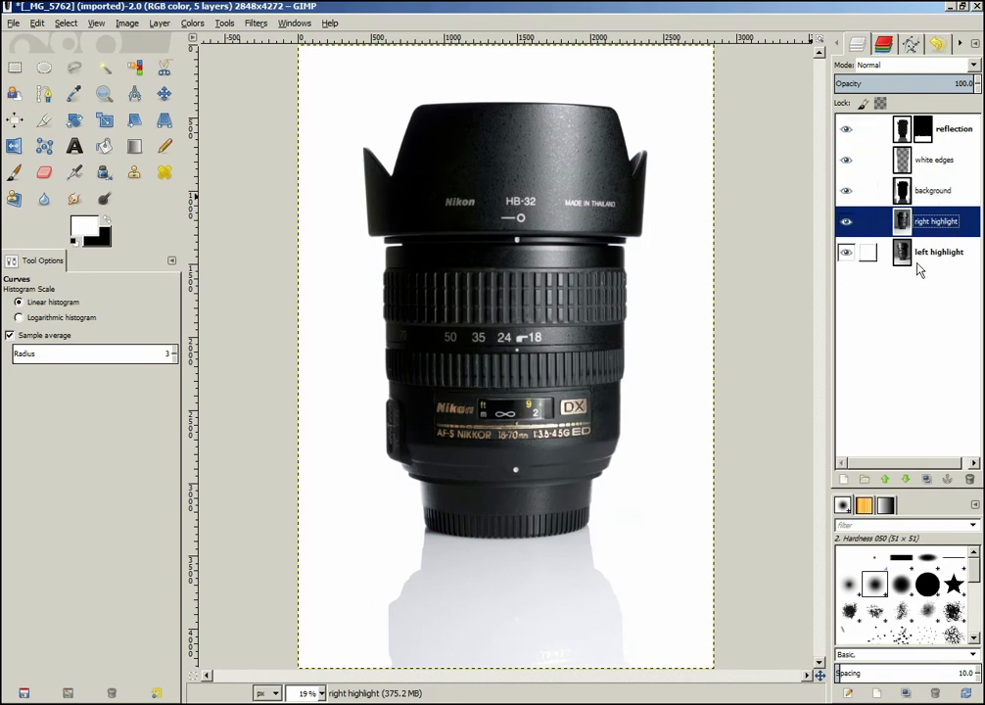
{"action": "left_click", "coordinate": [936, 66]}
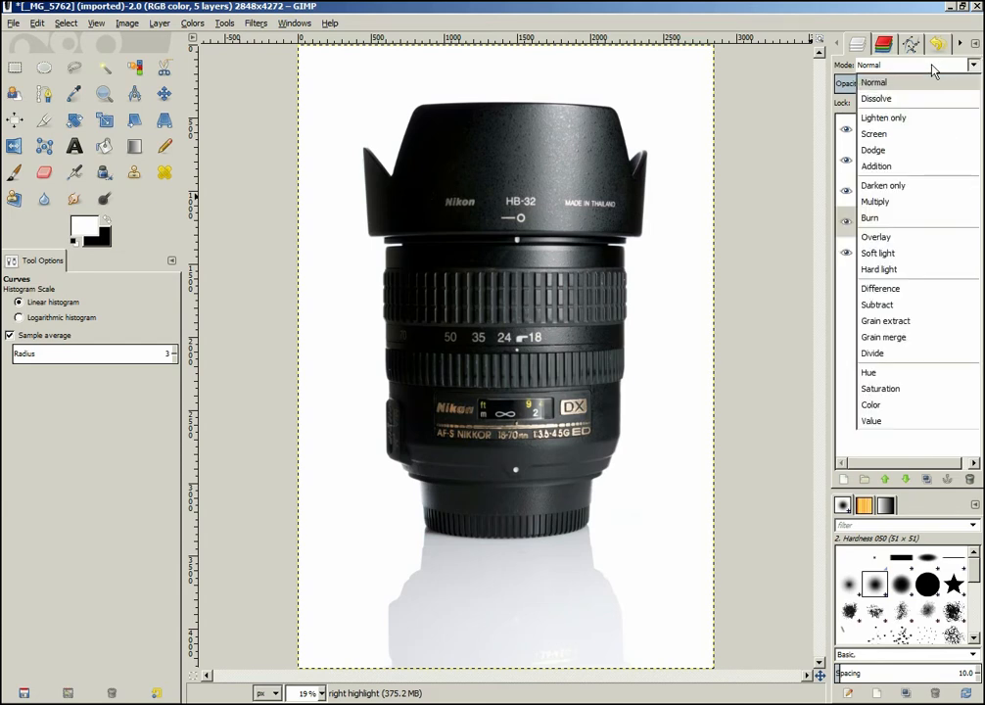
{"action": "left_click", "coordinate": [905, 118]}
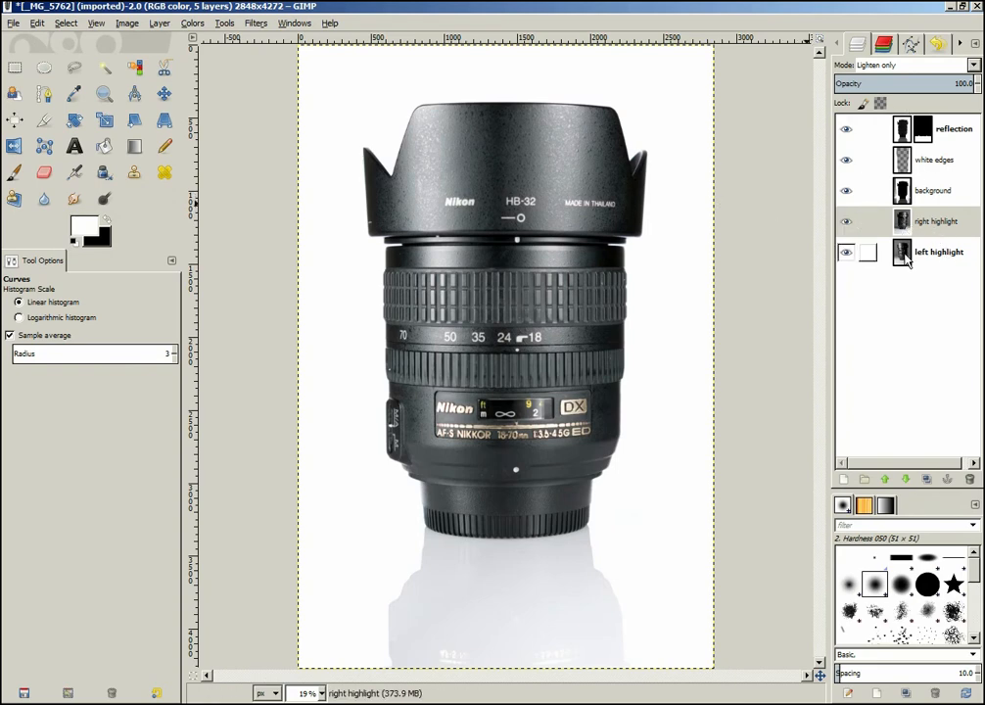
{"action": "left_click", "coordinate": [848, 229]}
{"action": "left_click", "coordinate": [848, 229]}
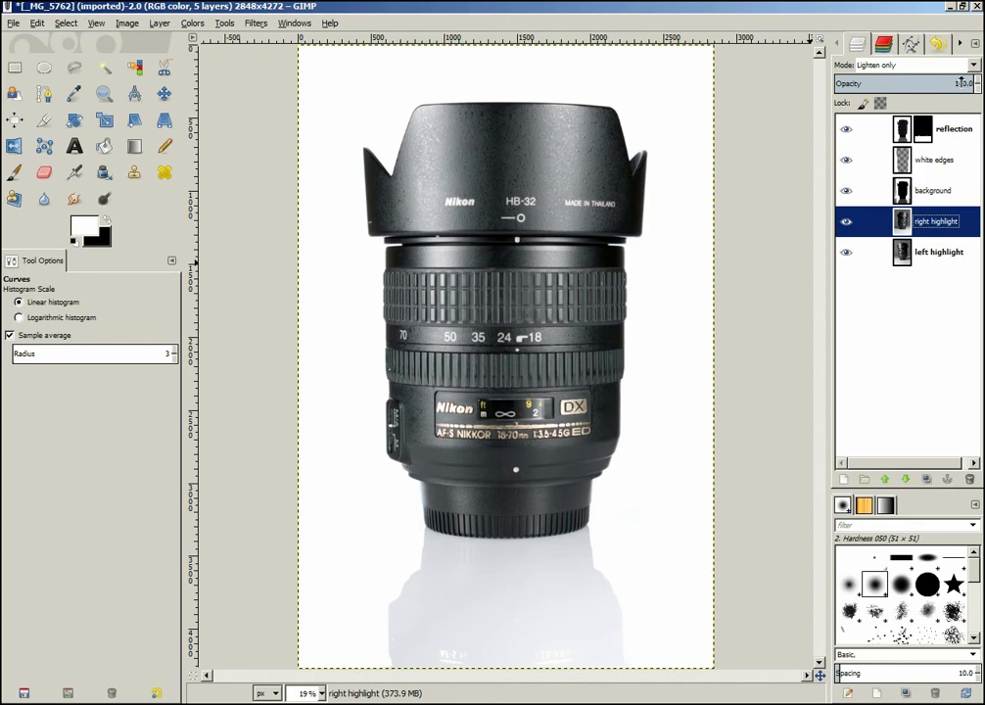
{"action": "left_click_drag", "start_coordinate": [960, 84], "coordinate": [966, 83]}
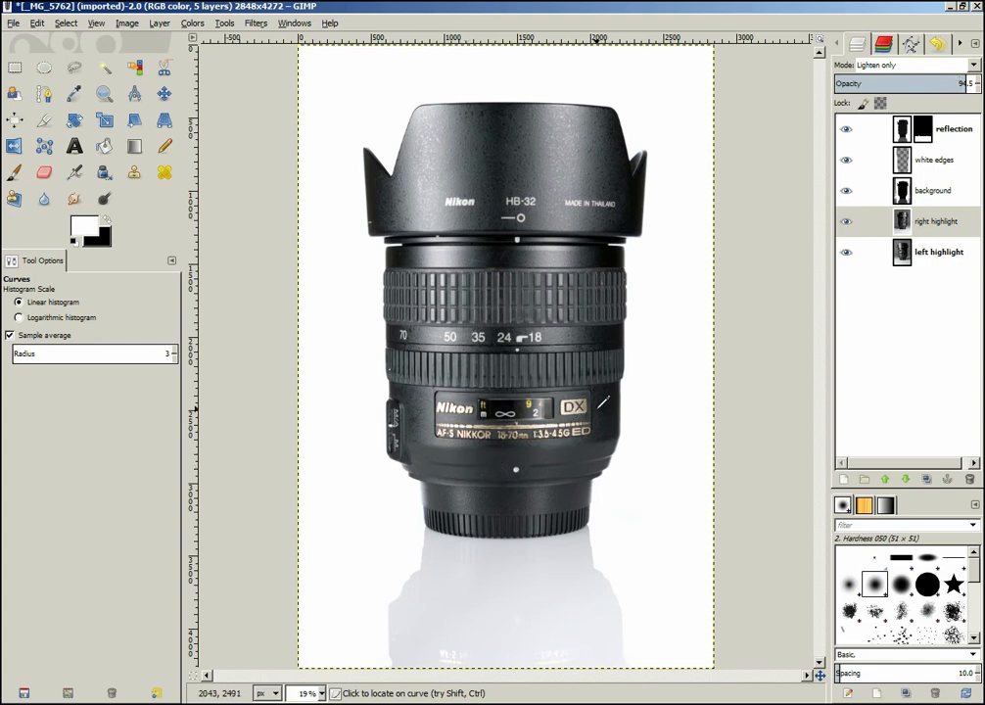
Add a new full-size transparent layer above the reflection layer
{"action": "double_click", "coordinate": [969, 127]}
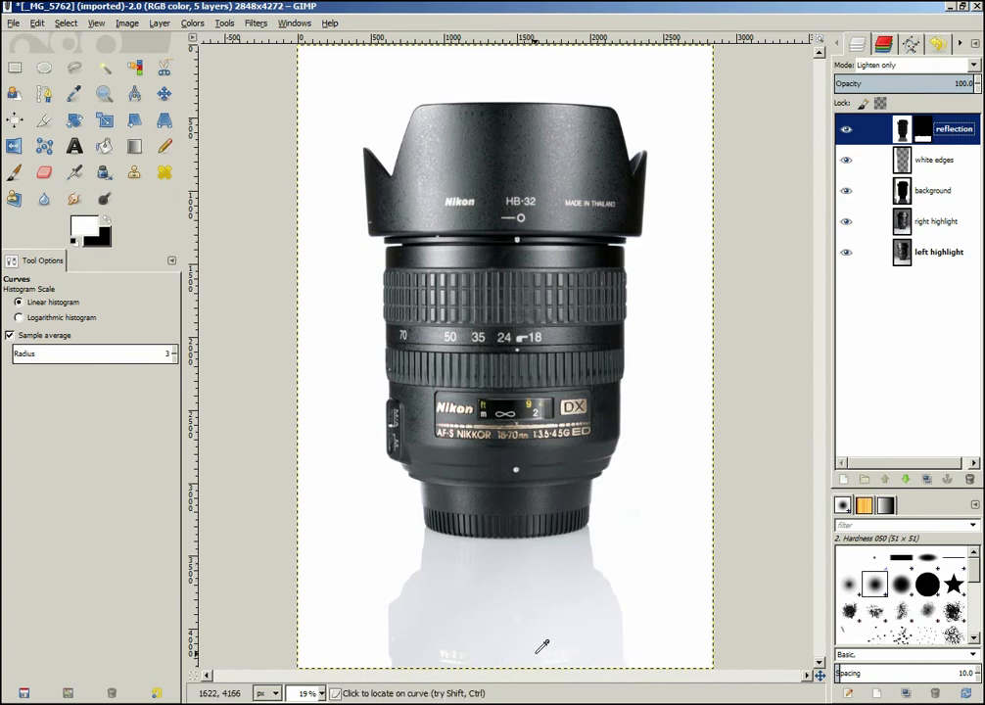
{"action": "left_click", "coordinate": [843, 480]}
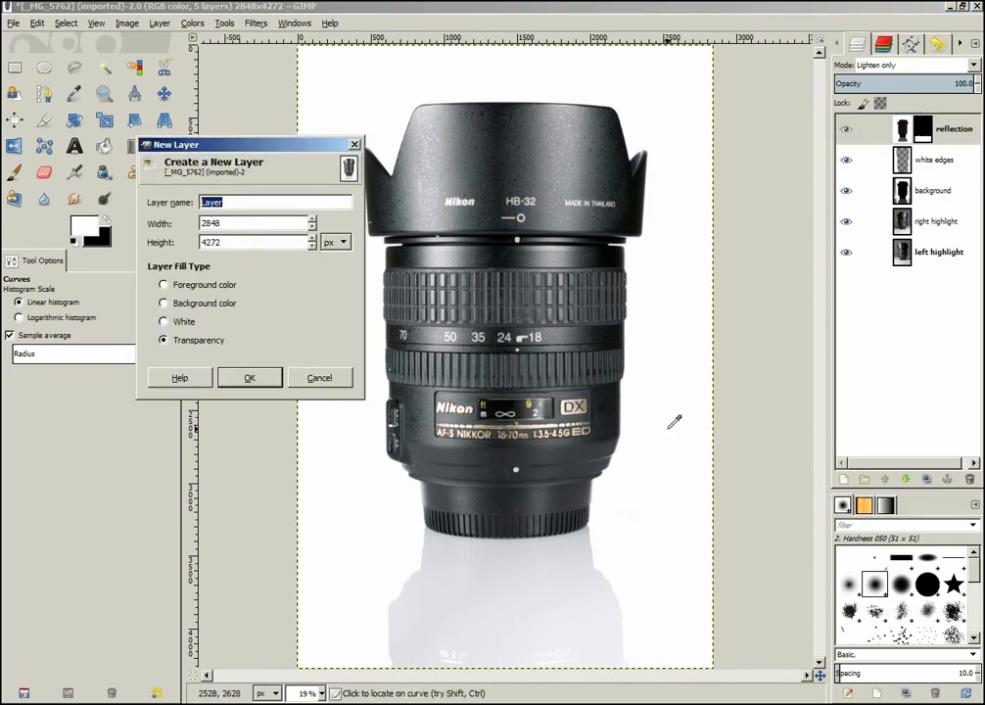
{"action": "left_click", "coordinate": [250, 377]}
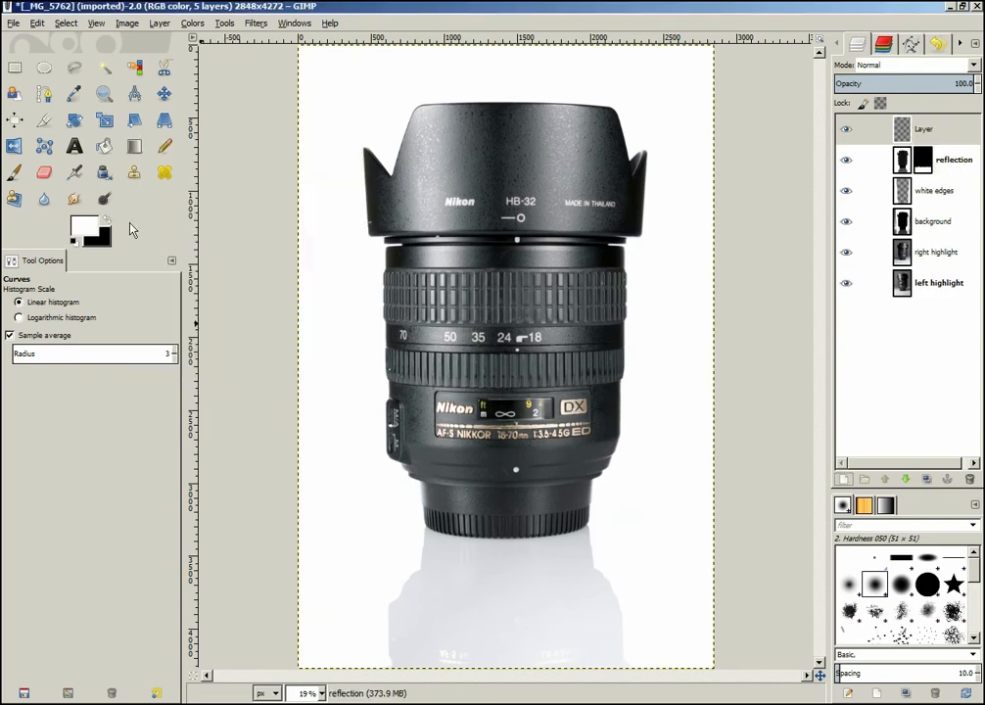
Fade the reflection with a linear white FG to Transparent gradient about 753 px long, from near the image's lower edge up to the lens base
{"action": "left_click", "coordinate": [133, 147]}
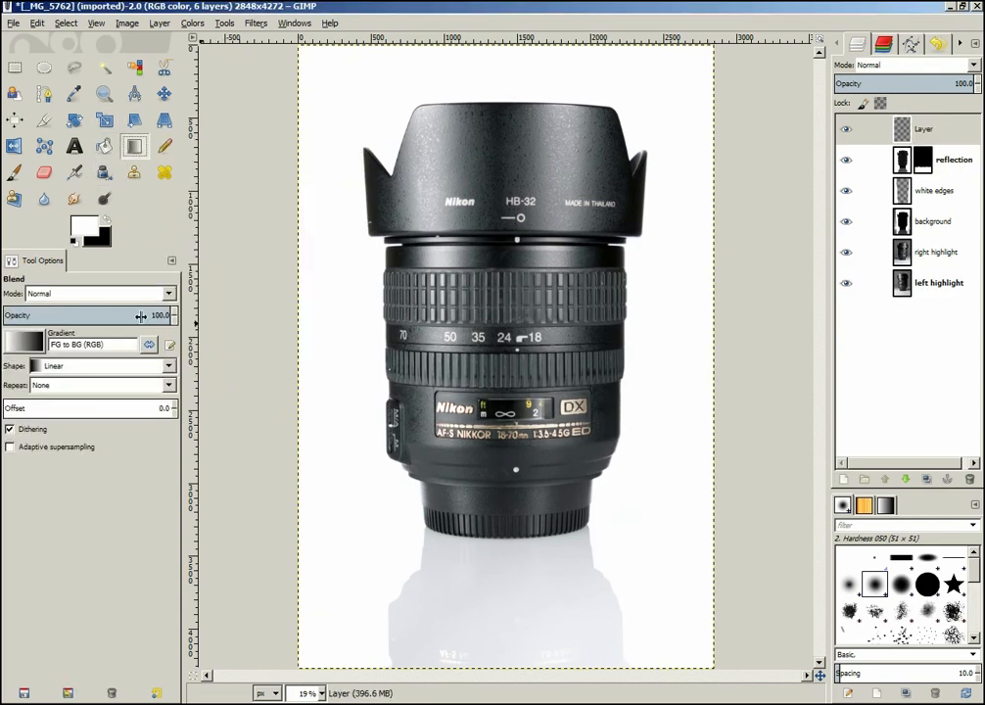
{"action": "left_click", "coordinate": [21, 345]}
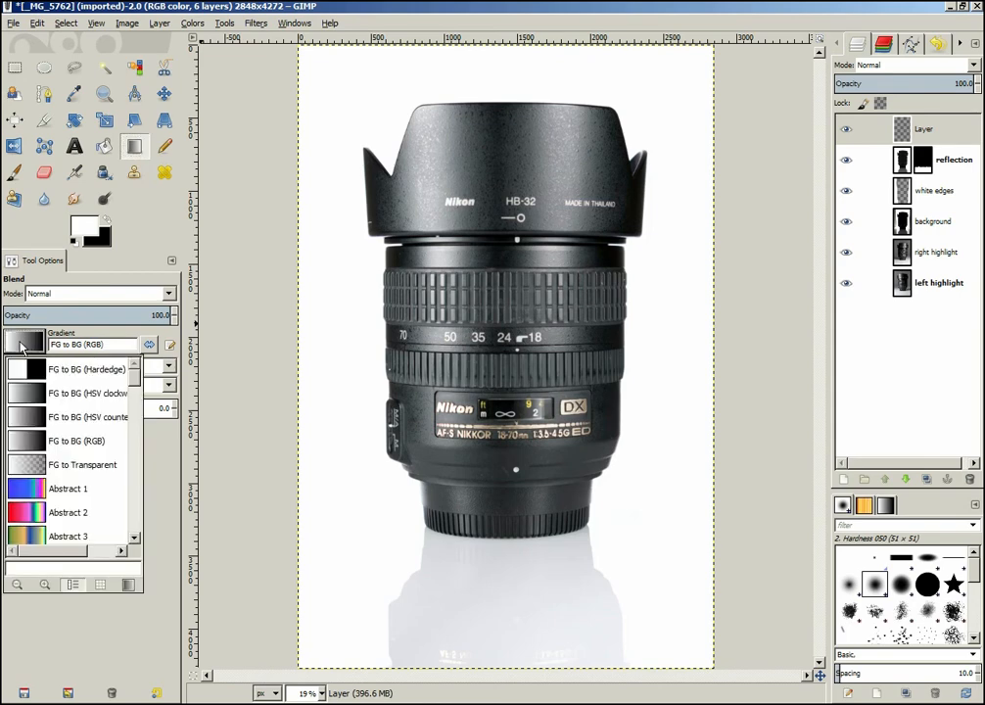
{"action": "left_click", "coordinate": [87, 465]}
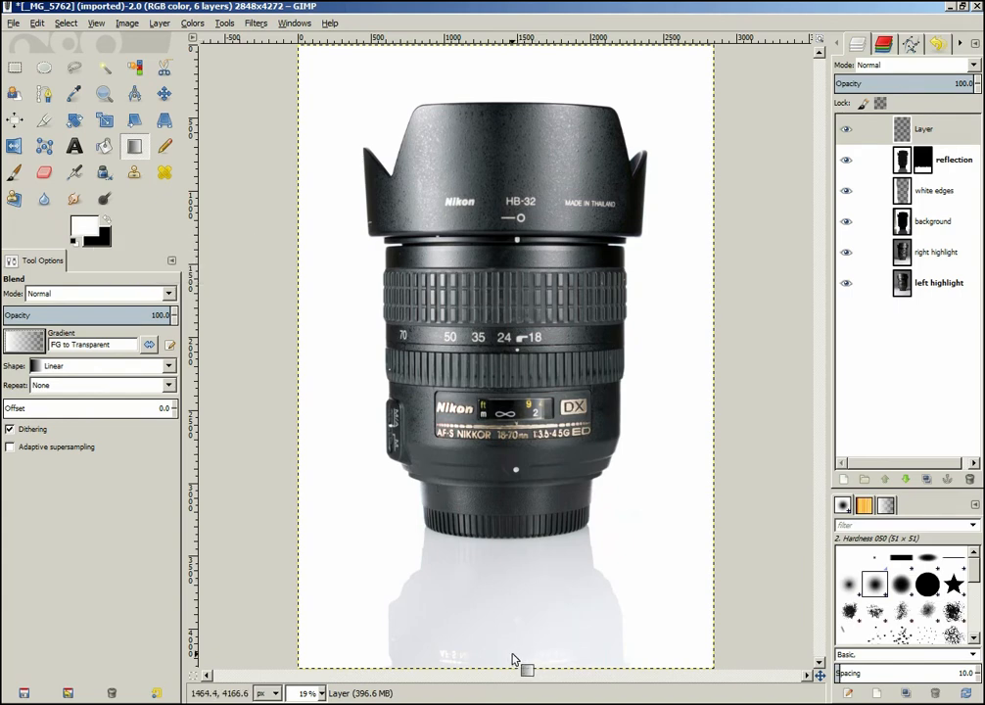
{"action": "left_click_drag", "start_coordinate": [511, 658], "coordinate": [511, 658]}
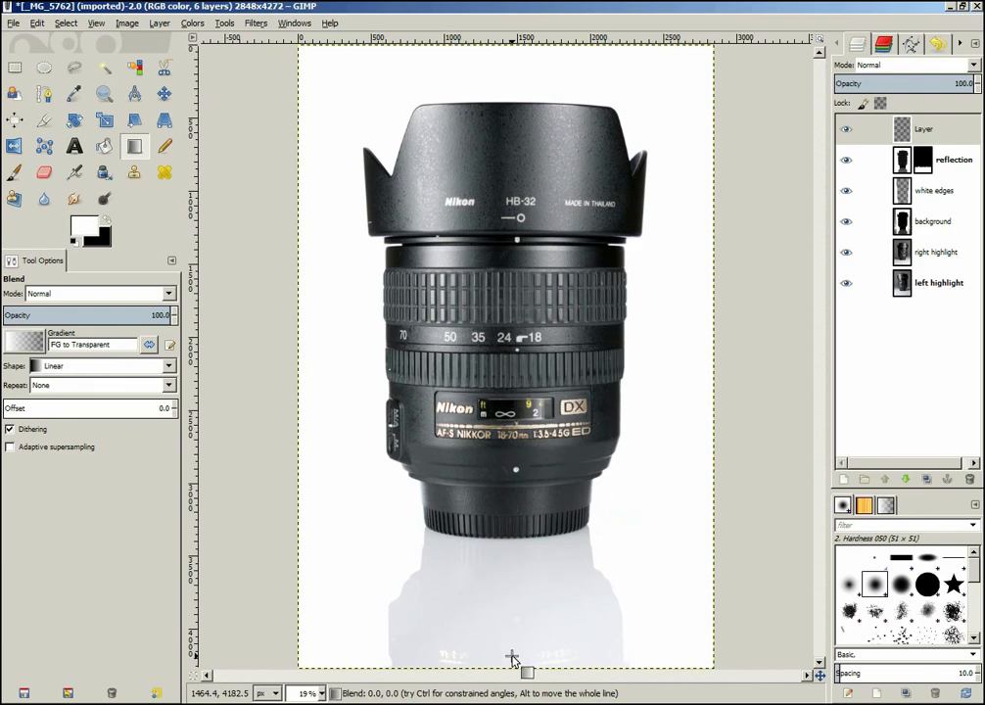
{"action": "left_click_drag", "start_coordinate": [511, 658], "coordinate": [509, 550]}
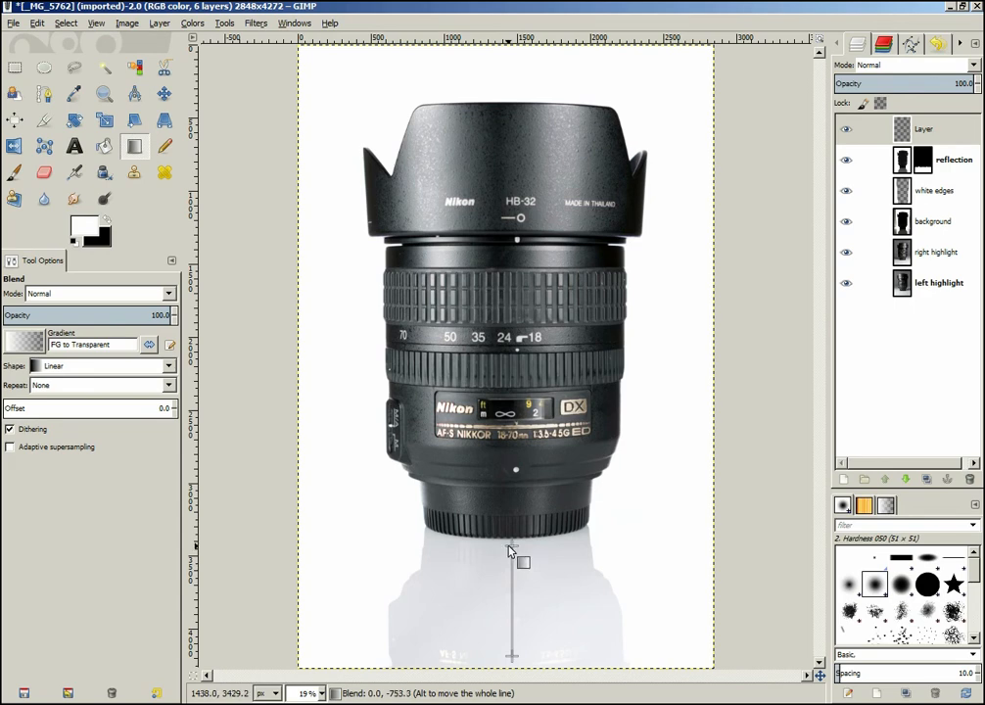
{"action": "left_click_drag", "start_coordinate": [508, 546], "coordinate": [509, 546]}
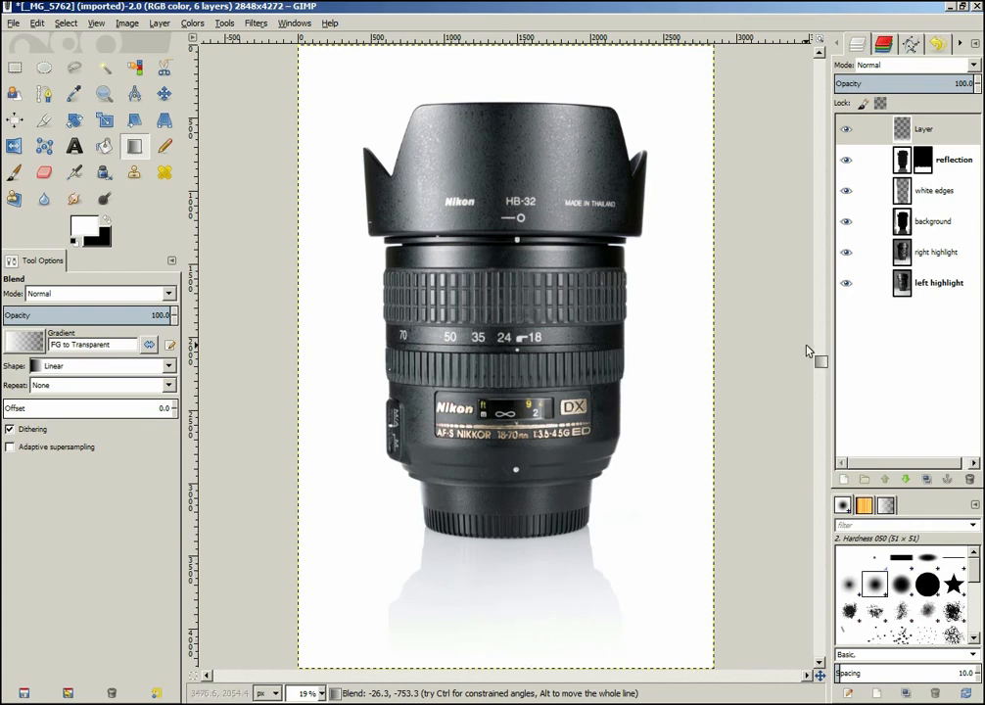
Rename the new gradient layer as "gradient reflection"
{"action": "double_click", "coordinate": [920, 130]}
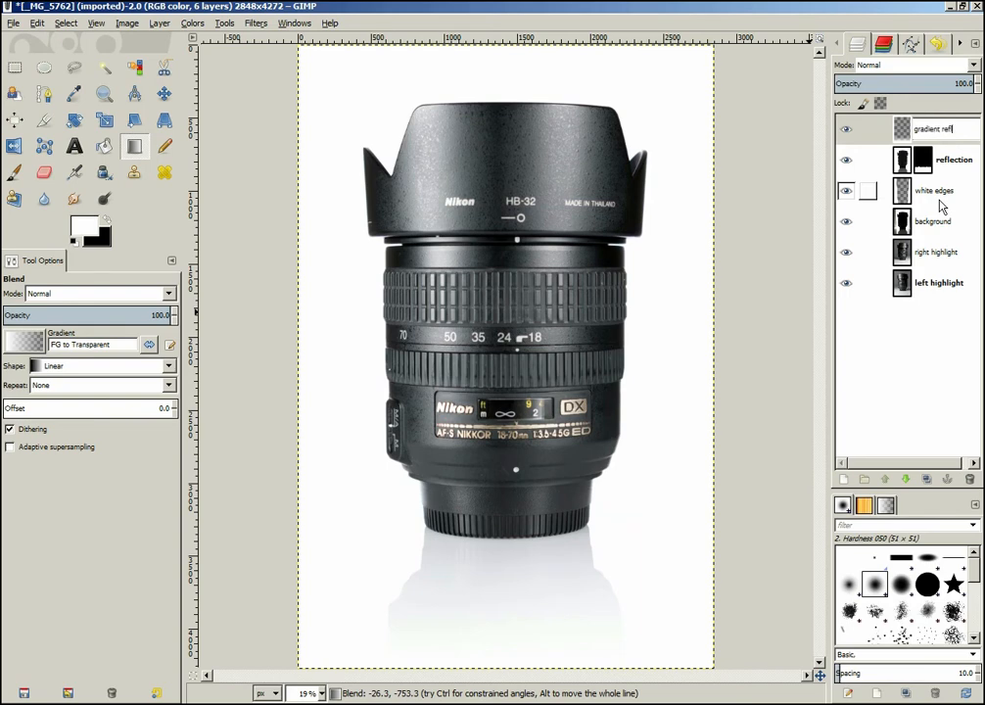
{"action": "type", "text": "gradient reflection"}
{"action": "key", "text": "Return"}
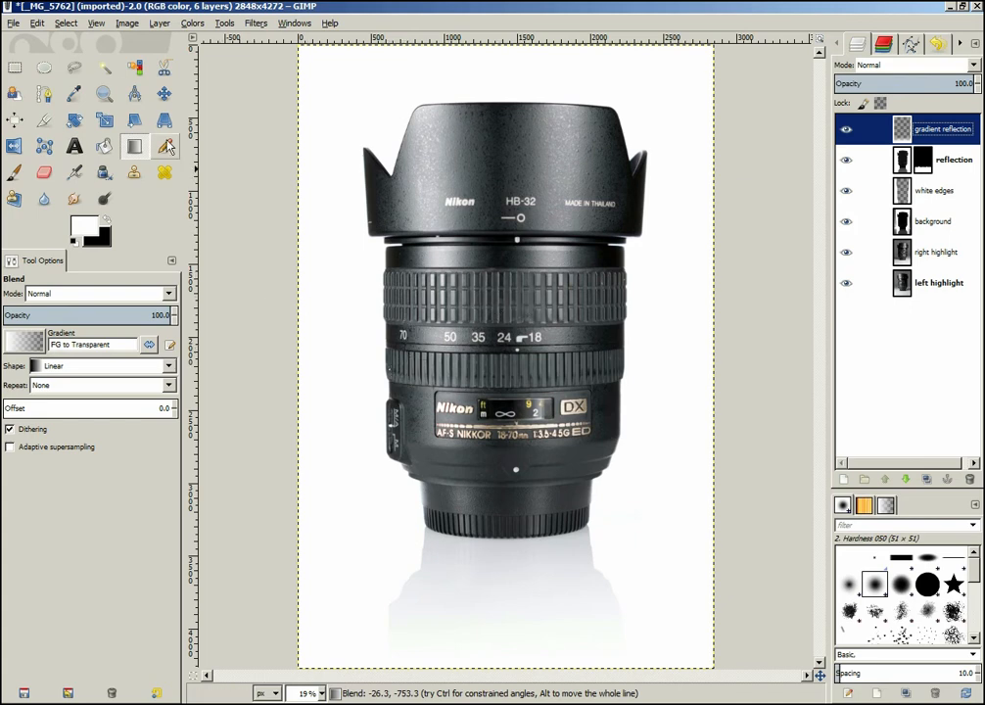
Add a 2848 × 4272 px transparent layer above the gradient reflection layer and name it "clean up"
{"action": "left_click", "coordinate": [105, 95]}
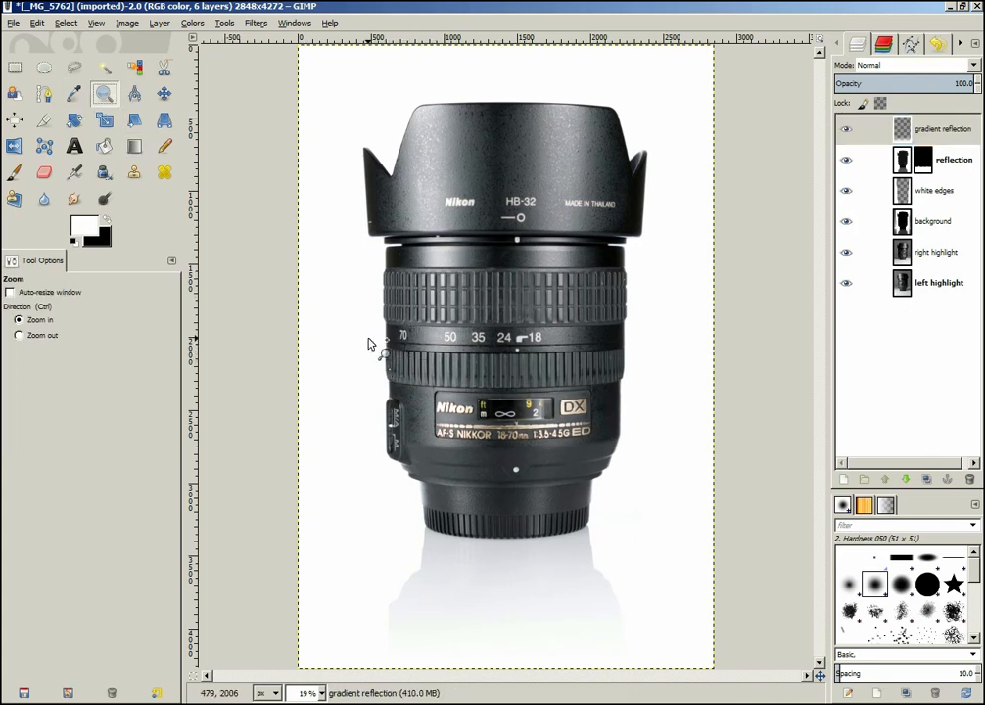
{"action": "left_click_drag", "start_coordinate": [370, 332], "coordinate": [397, 421]}
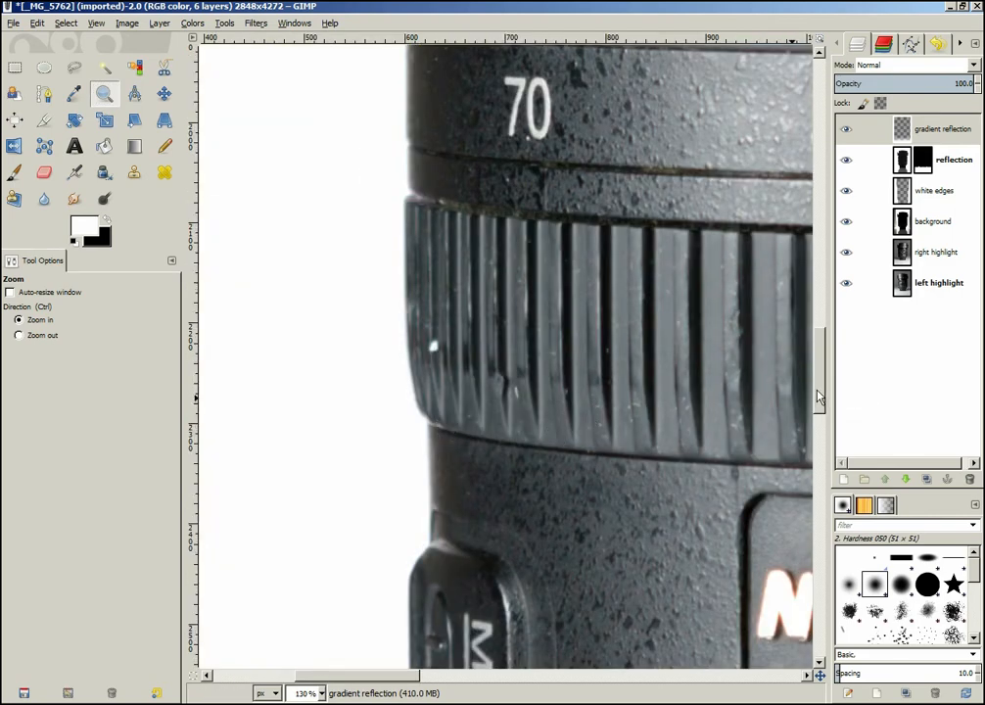
{"action": "left_click_drag", "start_coordinate": [818, 396], "coordinate": [818, 386]}
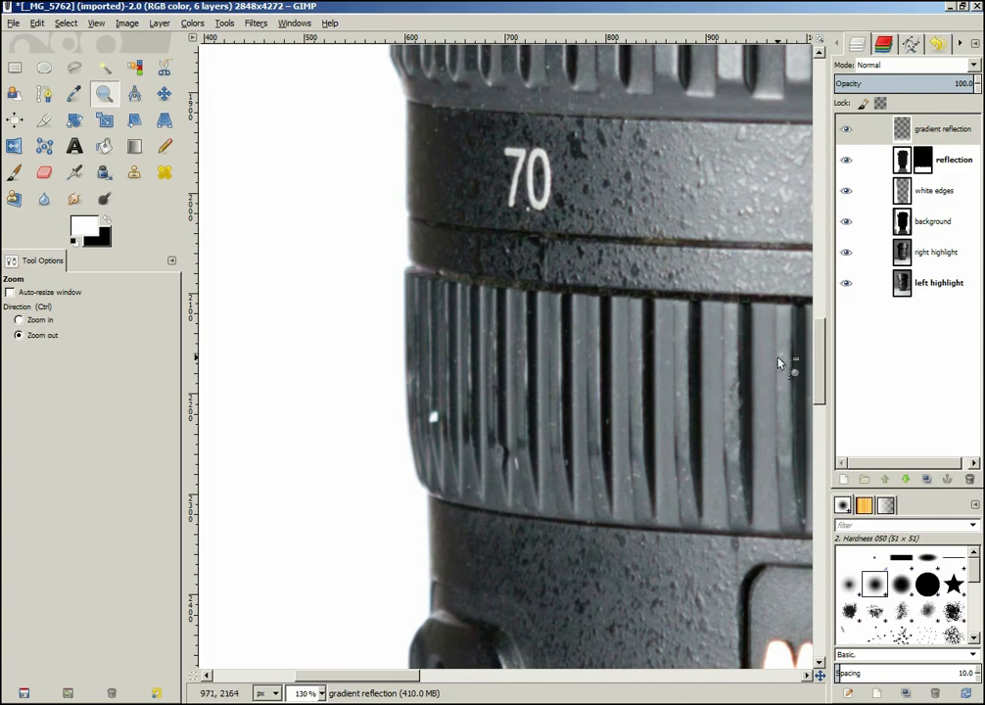
{"action": "left_click", "coordinate": [435, 421]}
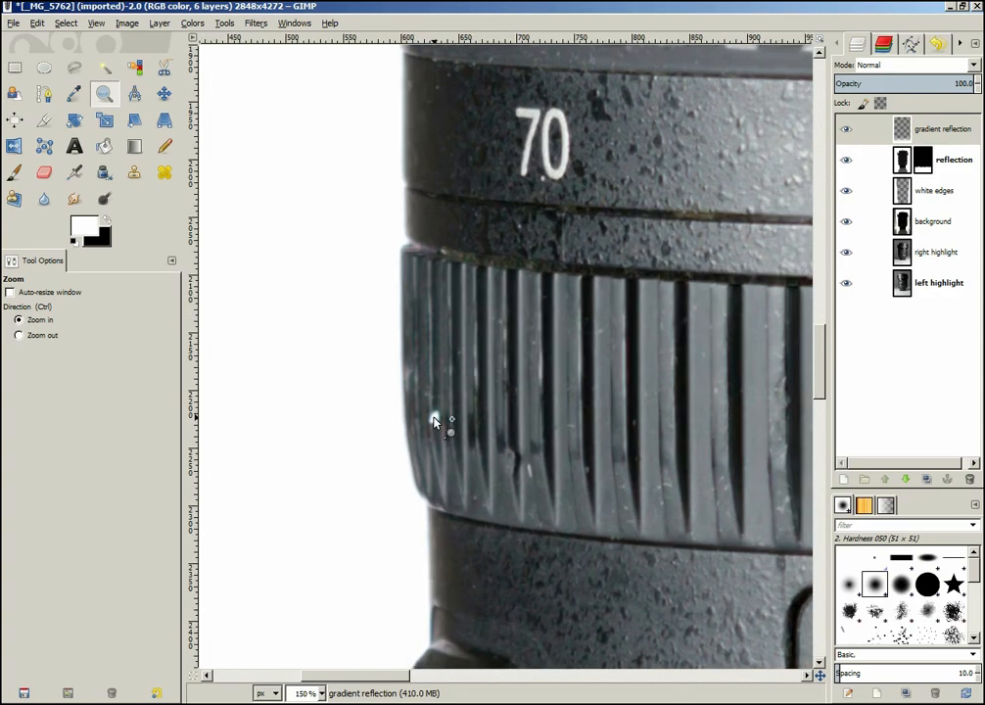
{"action": "left_click", "coordinate": [435, 421]}
{"action": "left_click", "coordinate": [434, 421]}
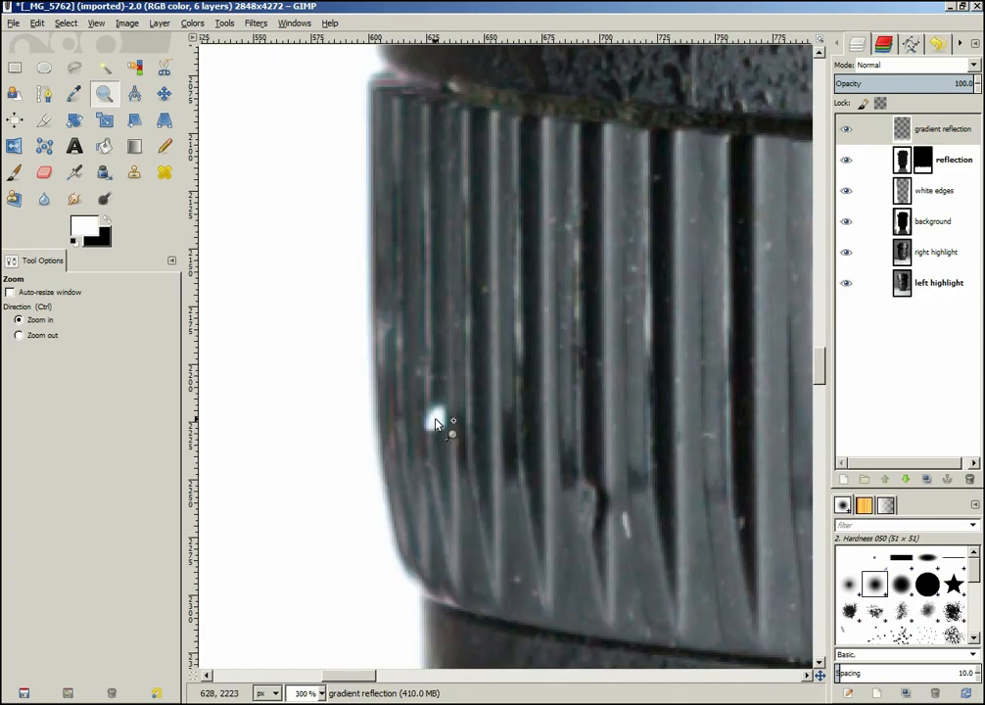
{"action": "left_click", "coordinate": [135, 176]}
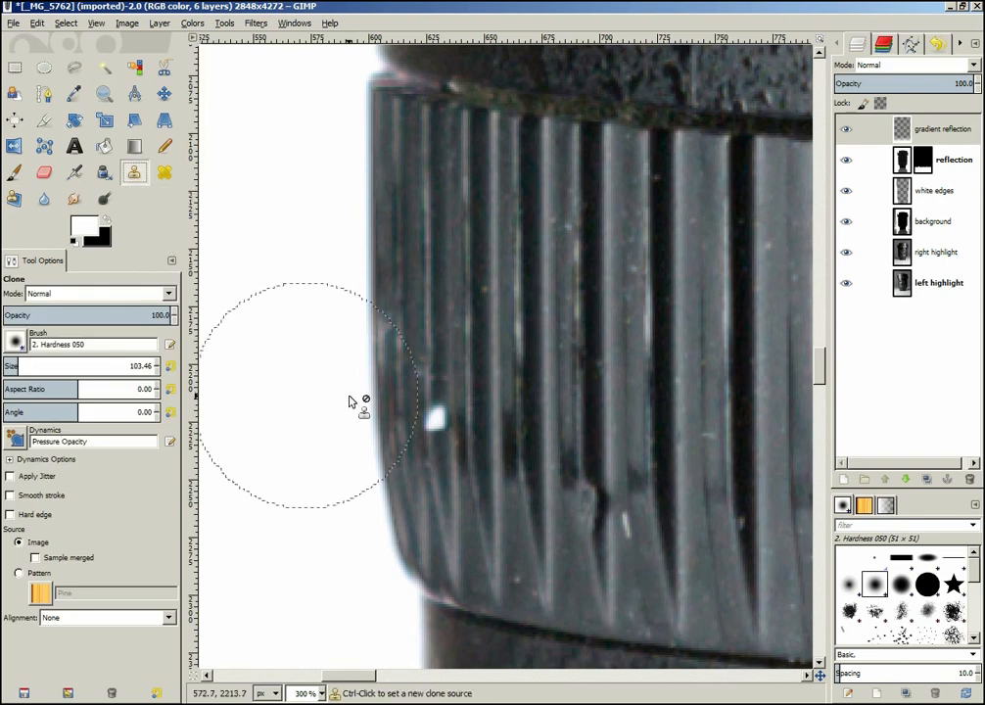
{"action": "left_click", "coordinate": [843, 480]}
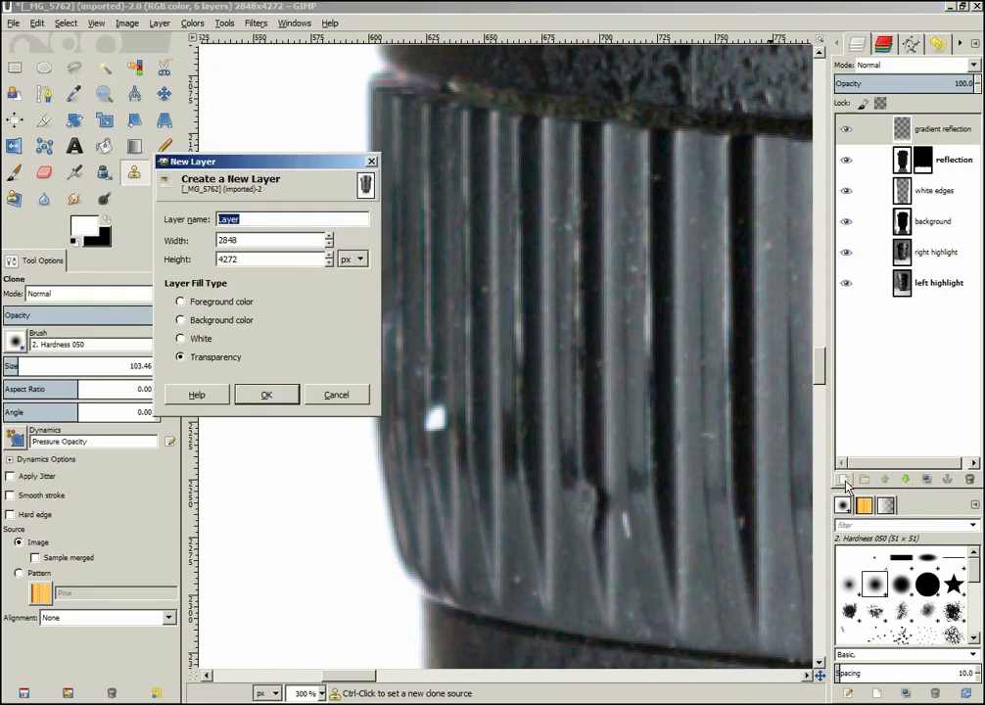
{"action": "left_click", "coordinate": [266, 395]}
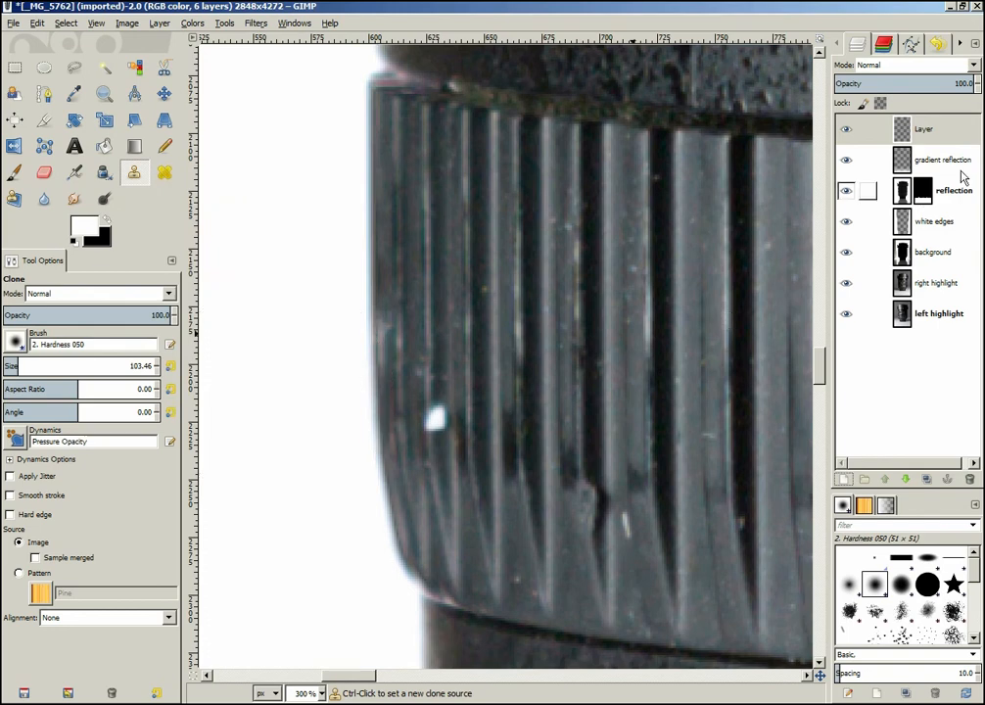
{"action": "double_click", "coordinate": [923, 131]}
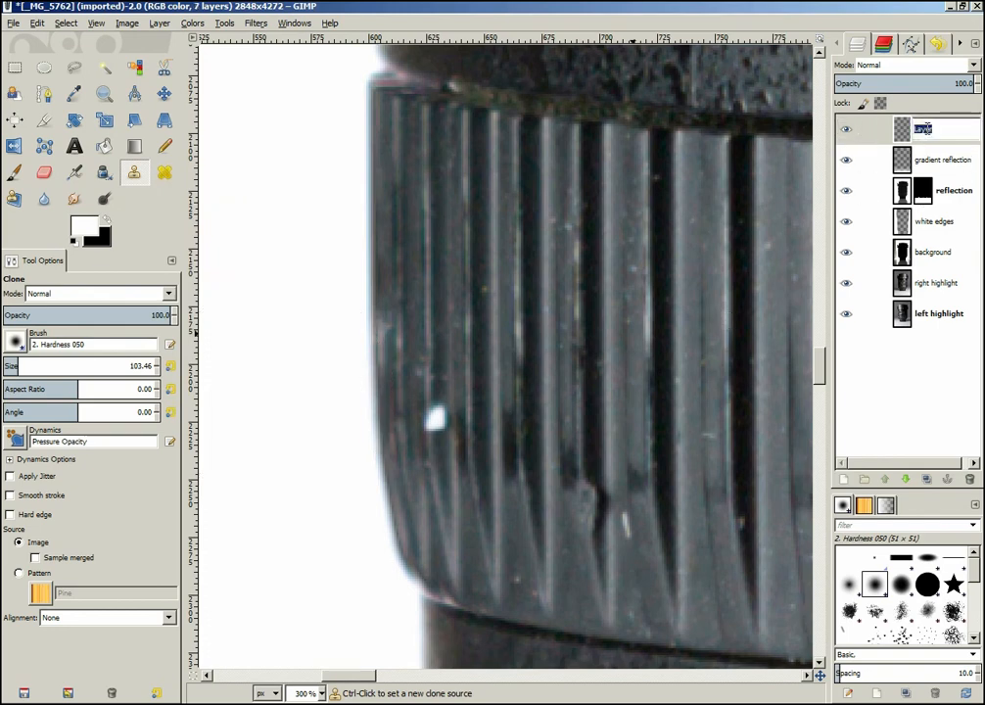
{"action": "type", "text": "clean up"}
{"action": "key", "text": "Return"}
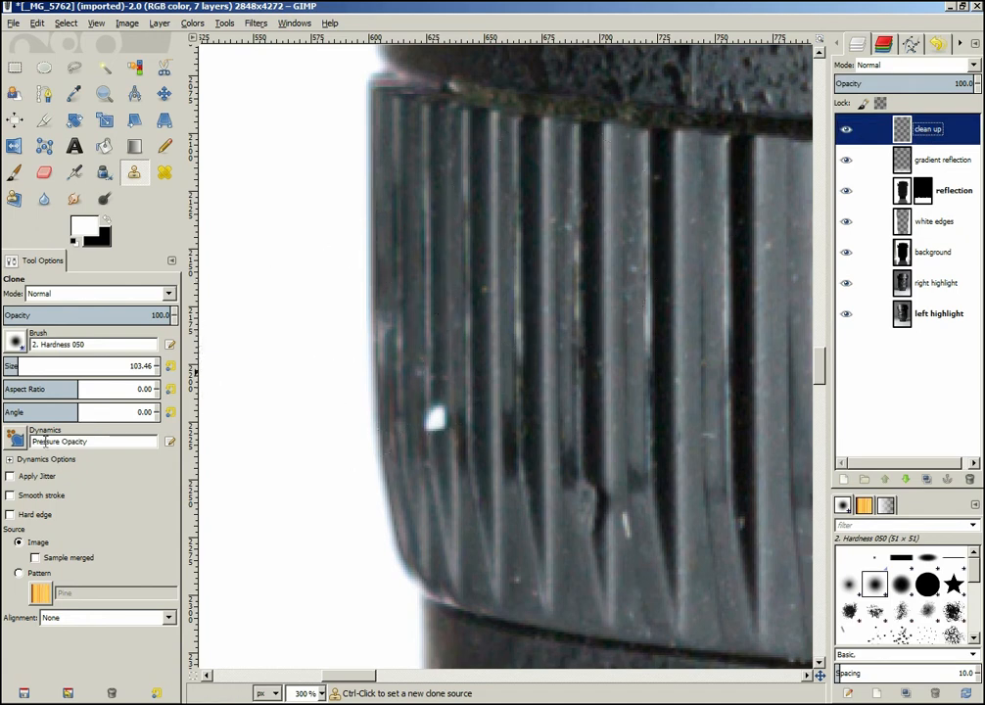
Clone out the bright white speck near the lower ribbed ring's left edge, using Sample merged and brush size 11
{"action": "left_click", "coordinate": [71, 557]}
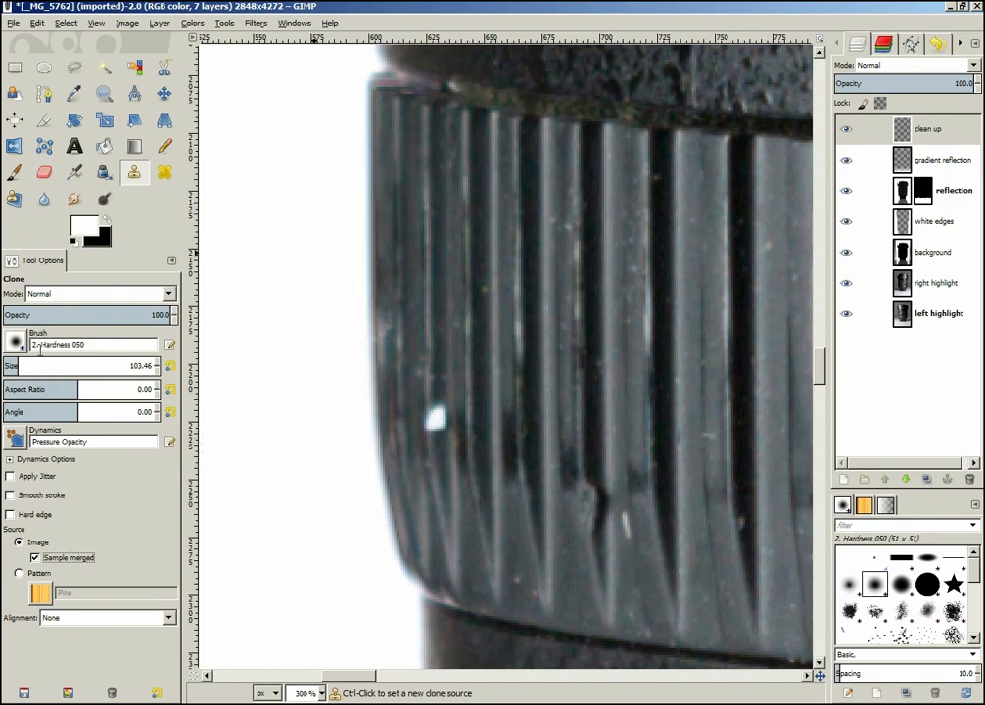
{"action": "left_click_drag", "start_coordinate": [16, 365], "coordinate": [12, 366]}
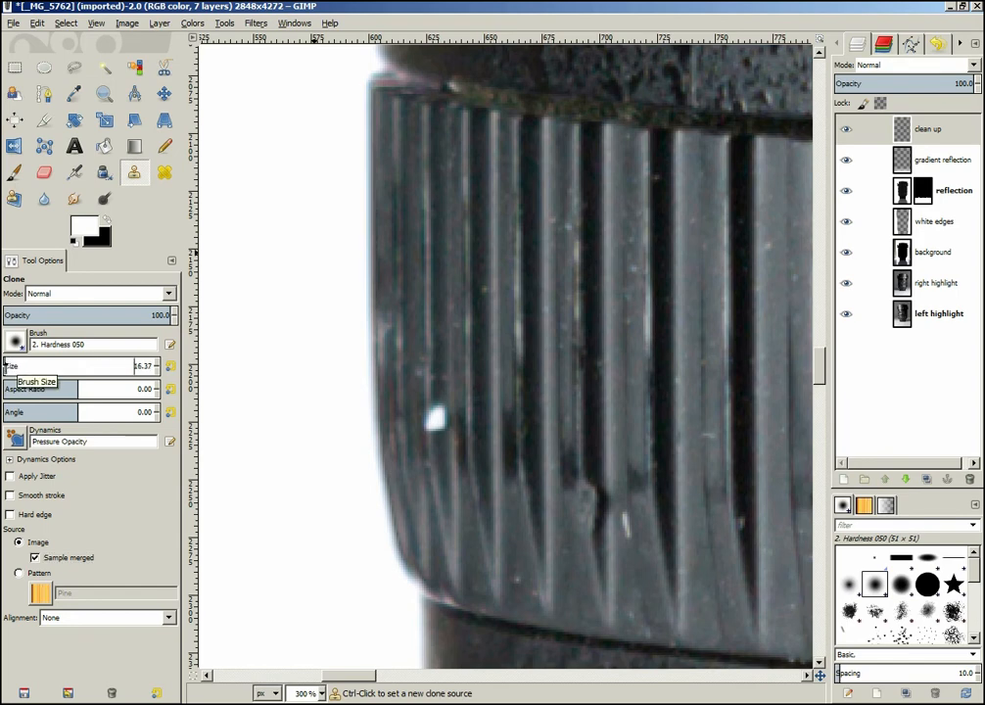
{"action": "left_click", "coordinate": [145, 366]}
{"action": "type", "text": "11"}
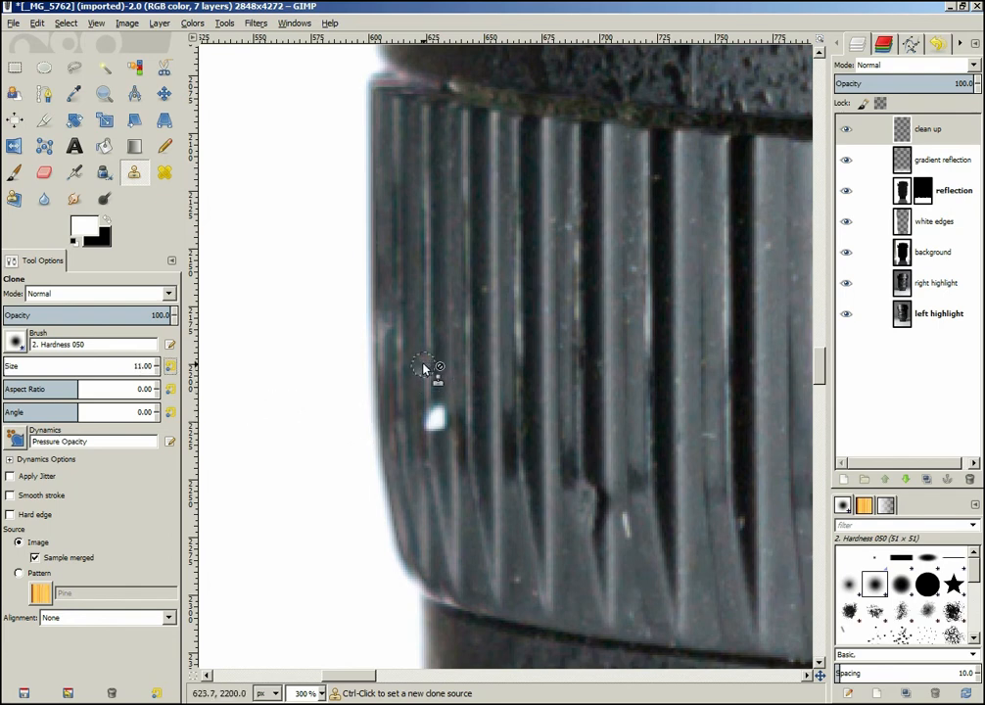
{"action": "left_click", "coordinate": [432, 303], "text": "ctrl"}
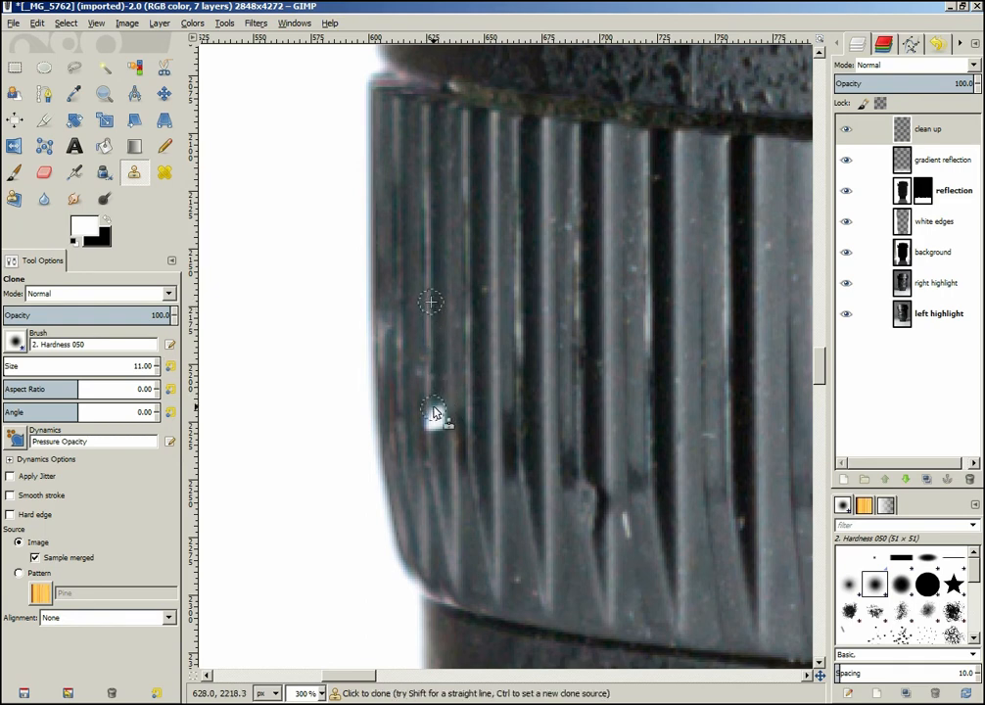
{"action": "mouse_move", "coordinate": [433, 412]}
{"action": "left_mouse_down"}
{"action": "mouse_move", "coordinate": [432, 431]}
{"action": "mouse_move", "coordinate": [440, 419]}
{"action": "left_mouse_up"}
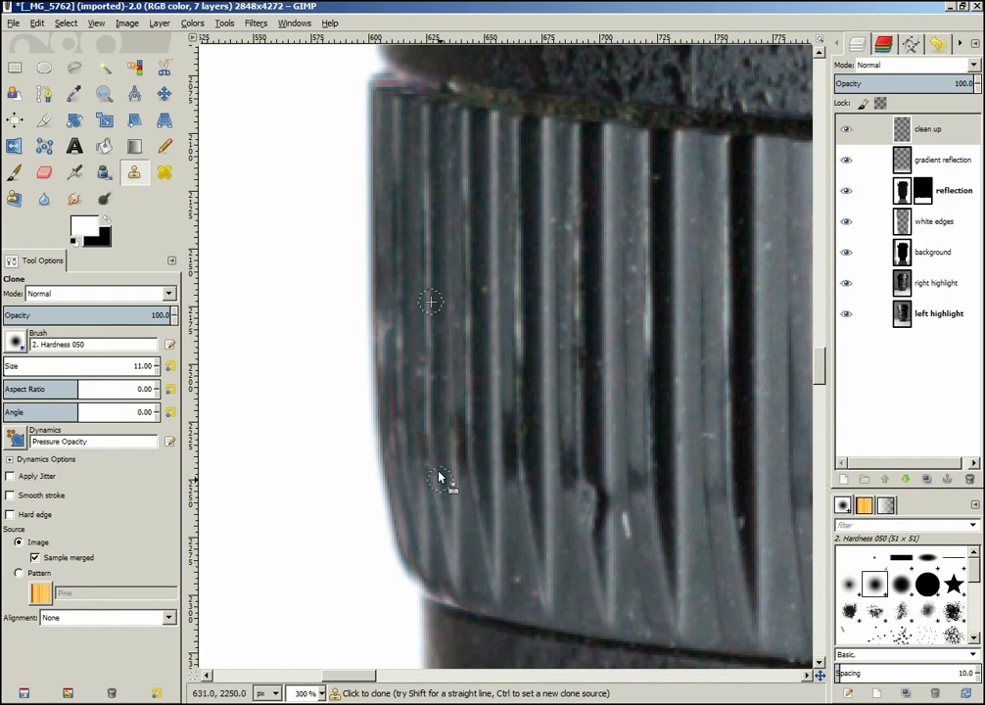
Clone out the short light scratch on a rib near the ring's lower left part, sampling the clean surface just below it
{"action": "left_click_drag", "start_coordinate": [365, 676], "coordinate": [370, 682]}
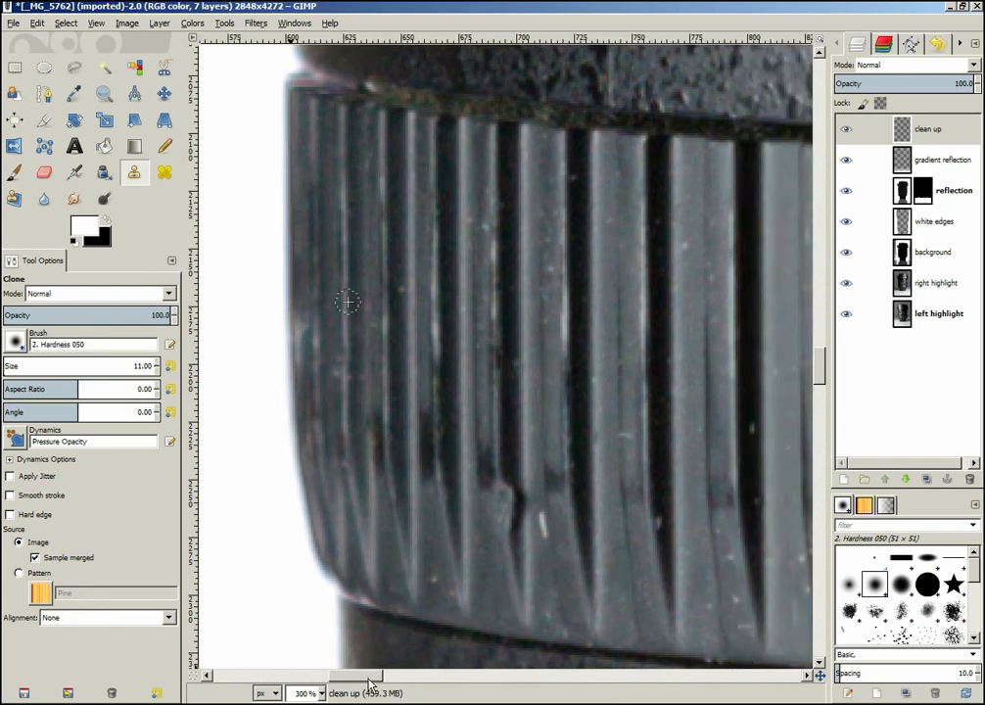
{"action": "left_click", "coordinate": [555, 578], "text": "ctrl"}
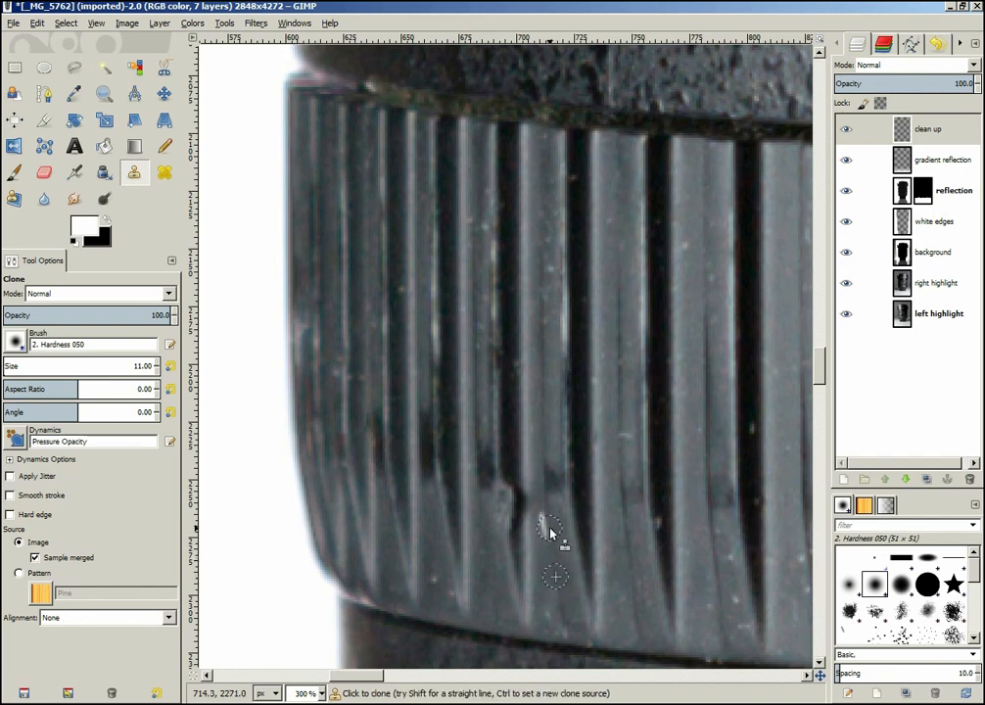
{"action": "left_click_drag", "start_coordinate": [551, 526], "coordinate": [541, 519]}
{"action": "left_click_drag", "start_coordinate": [549, 533], "coordinate": [550, 539]}
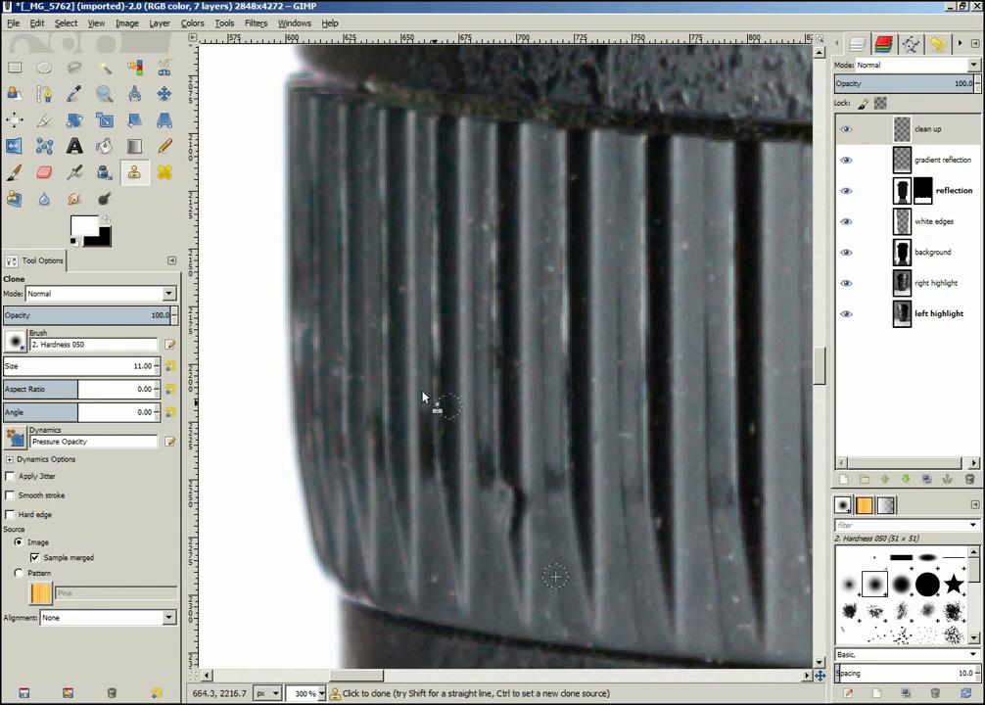
Clone out the small white dot on the ribbed ring above the DX badge, sampling the same rib just above it
{"action": "left_click_drag", "start_coordinate": [630, 418], "coordinate": [253, 379]}
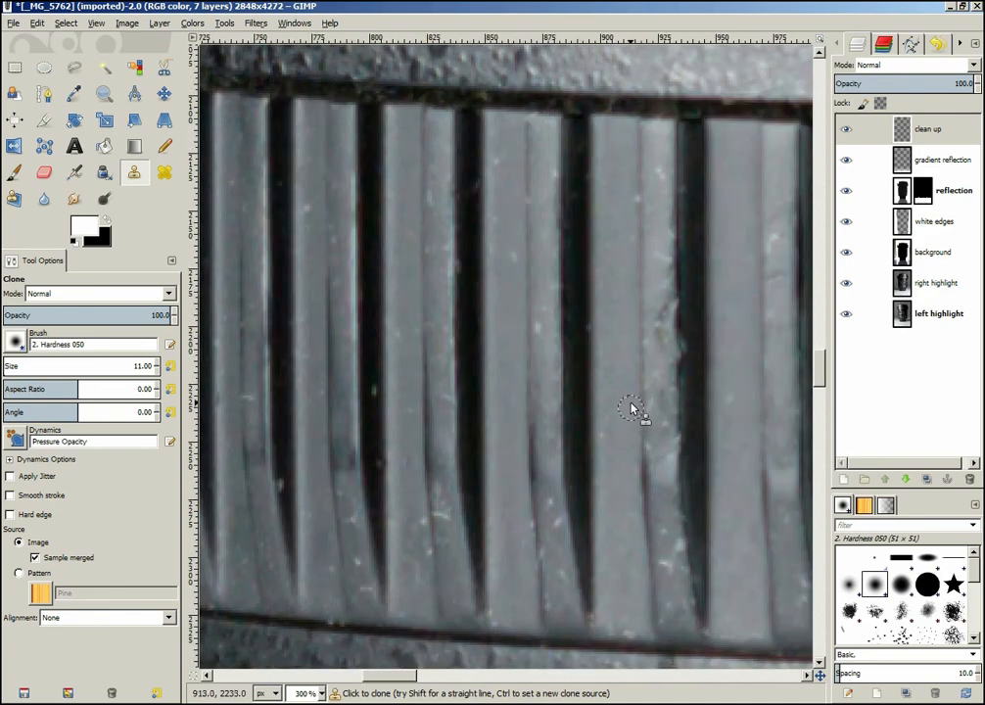
{"action": "left_click", "coordinate": [104, 96]}
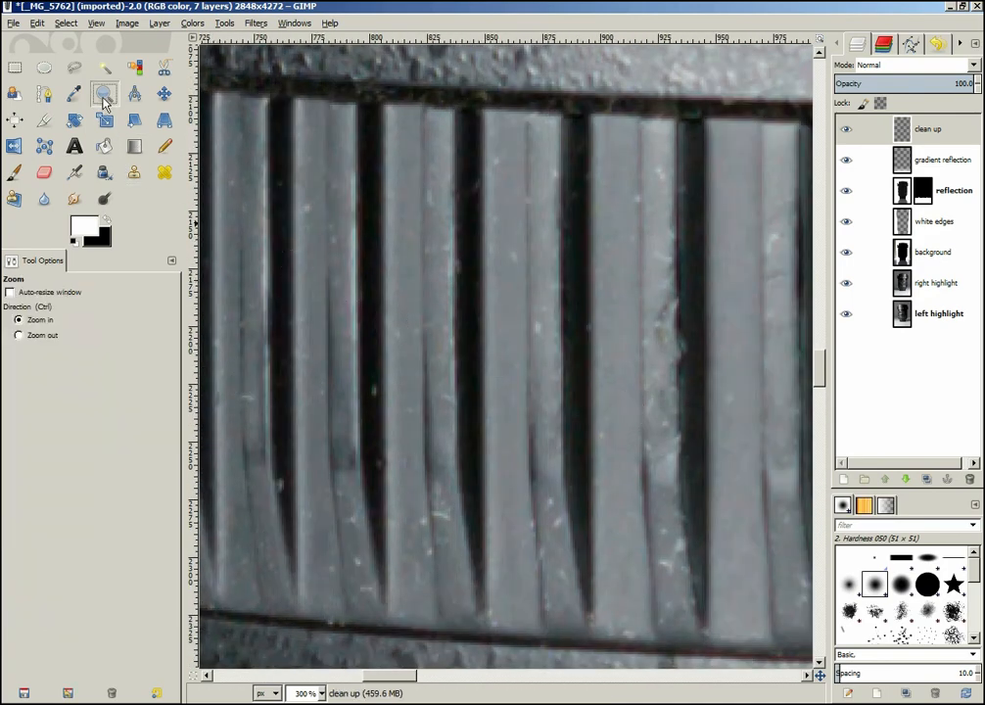
{"action": "left_click", "coordinate": [624, 313], "text": "ctrl"}
{"action": "left_click", "coordinate": [624, 313], "text": "ctrl"}
{"action": "left_click", "coordinate": [625, 313], "text": "ctrl"}
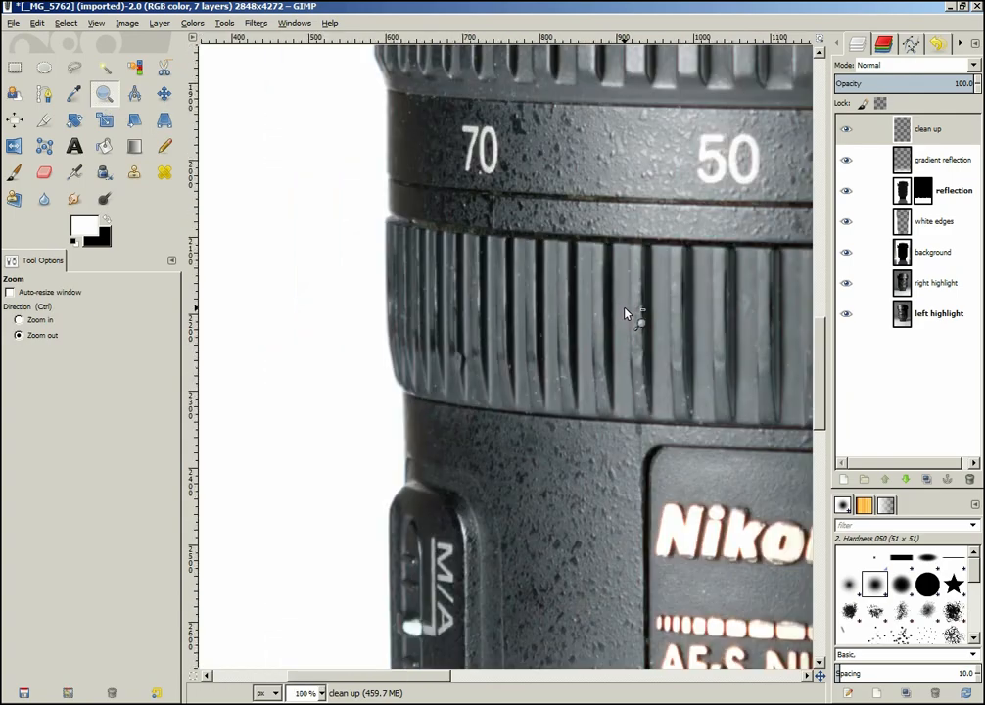
{"action": "left_click_drag", "start_coordinate": [403, 675], "coordinate": [613, 691]}
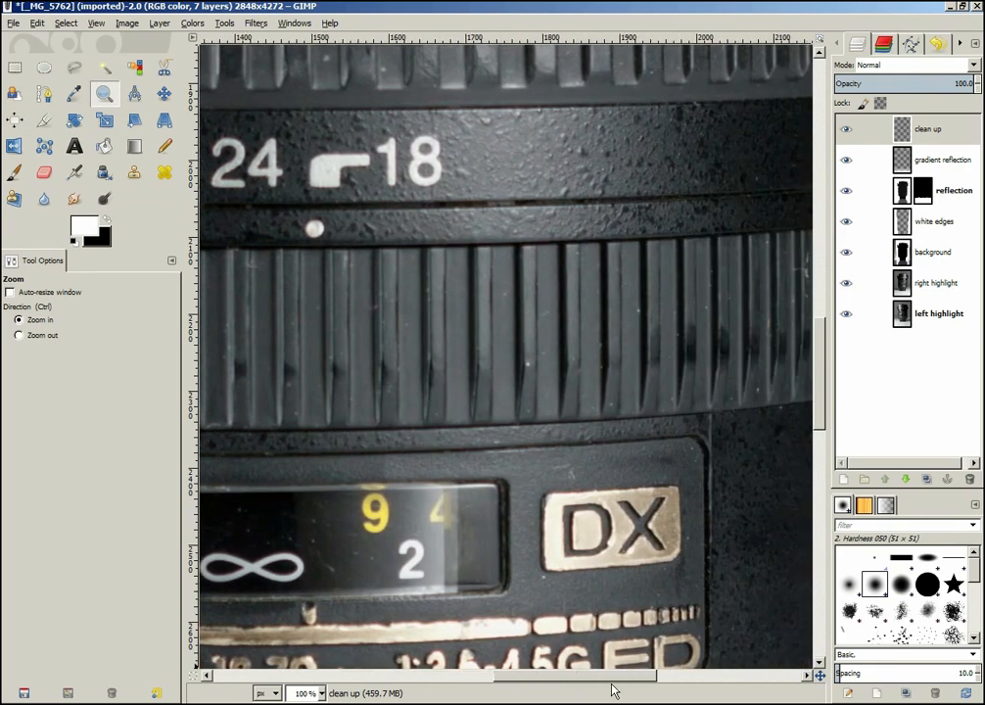
{"action": "left_click", "coordinate": [532, 368]}
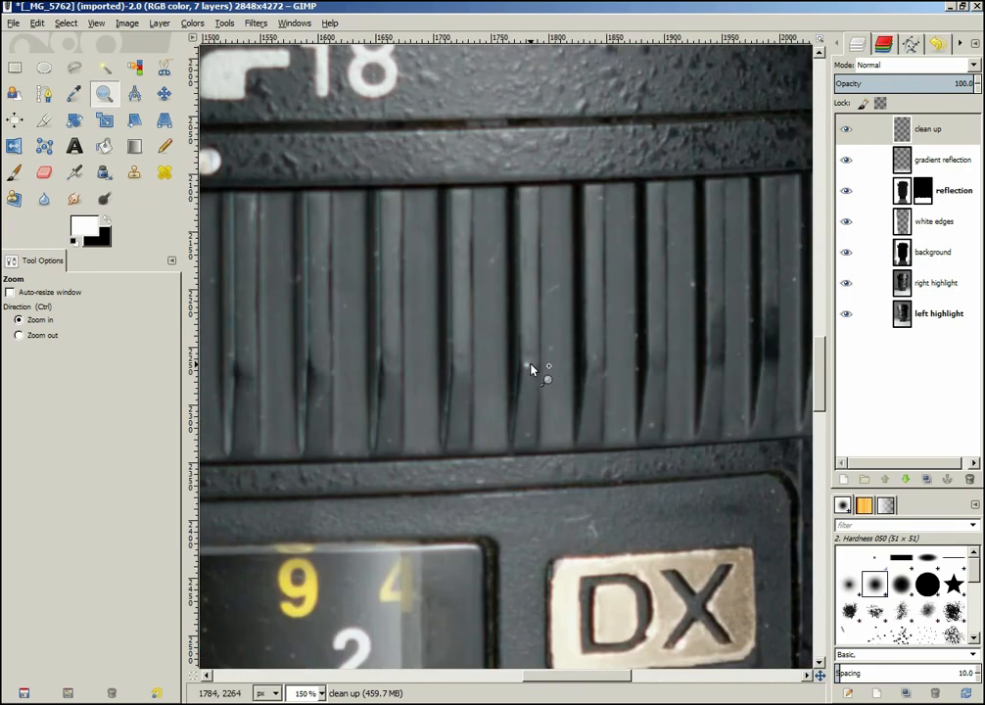
{"action": "left_click", "coordinate": [531, 368]}
{"action": "left_click", "coordinate": [531, 368]}
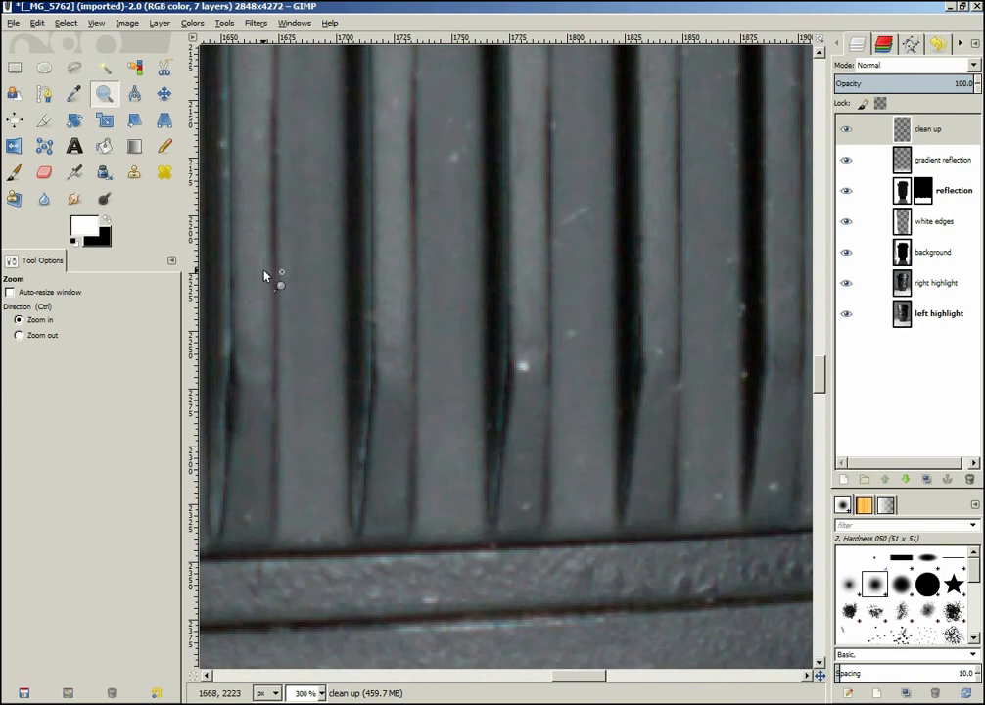
{"action": "left_click", "coordinate": [134, 173]}
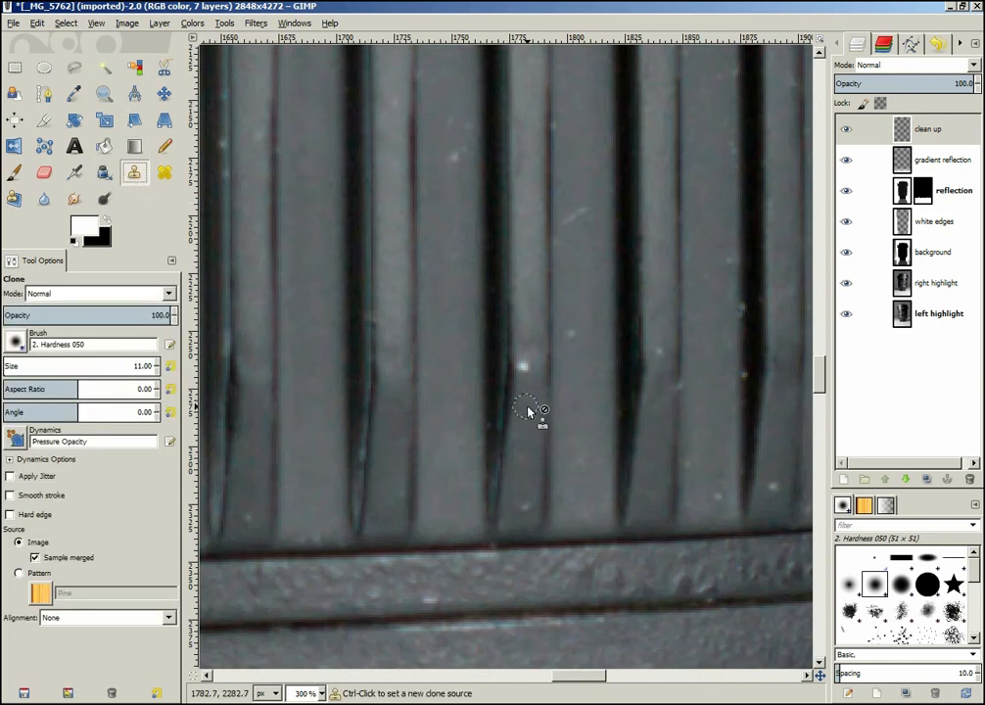
{"action": "left_click", "coordinate": [522, 311], "text": "ctrl"}
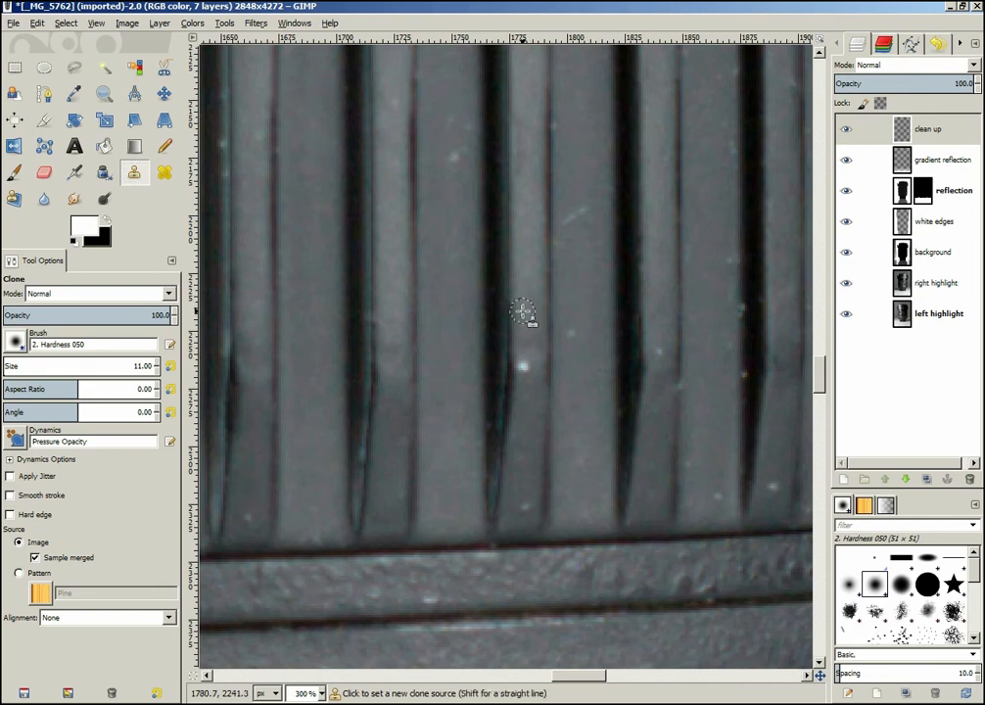
{"action": "left_click", "coordinate": [526, 369]}
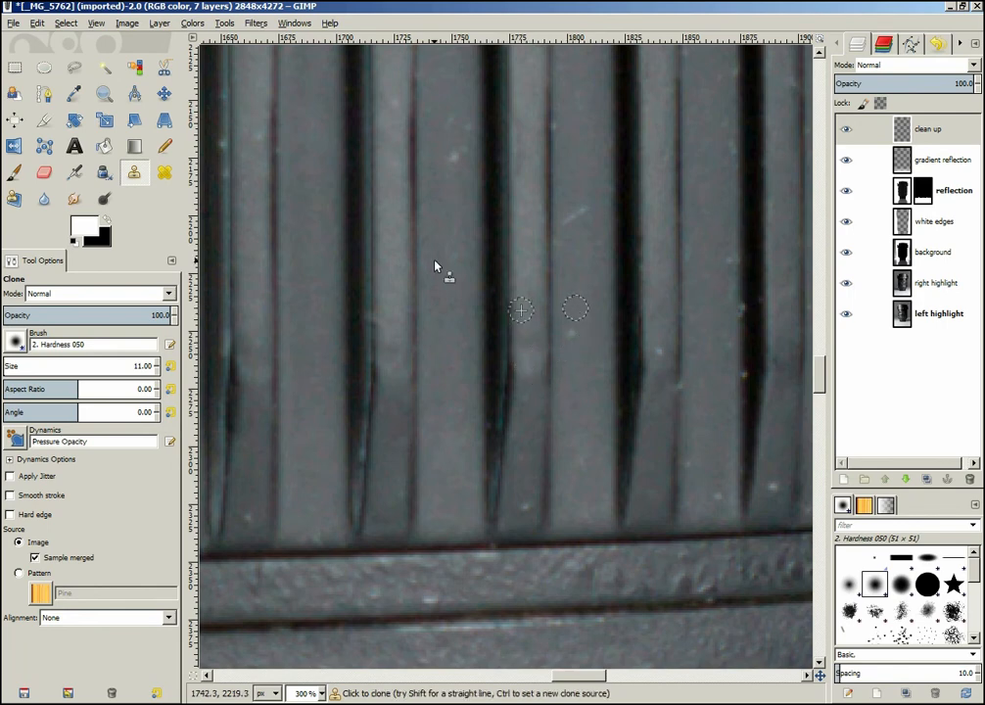
Clone out the light scratch on the ribs near the lower ribbed ring's right end and the small pale mark on the band just above
{"action": "left_click", "coordinate": [103, 93]}
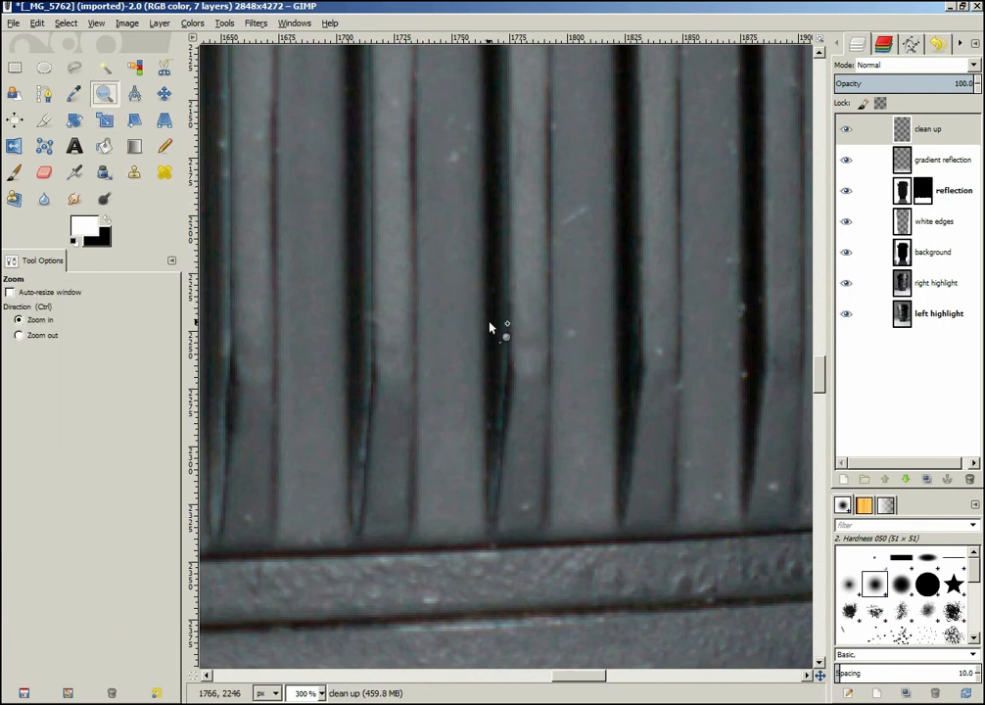
{"action": "left_click", "coordinate": [489, 328], "text": "ctrl"}
{"action": "left_click", "coordinate": [490, 329], "text": "ctrl"}
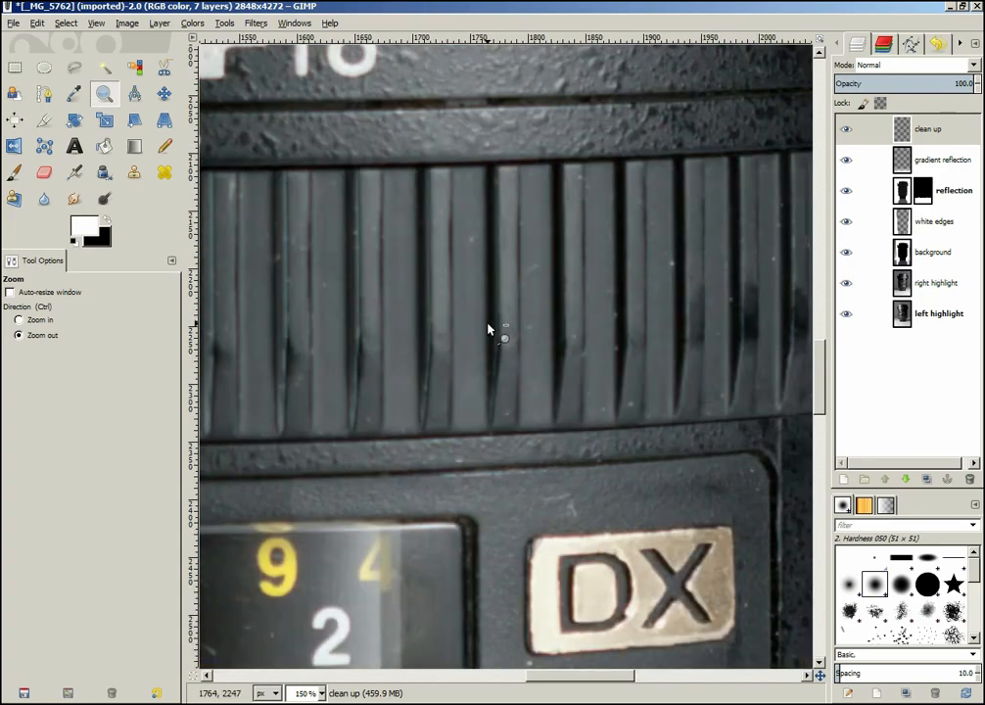
{"action": "left_click", "coordinate": [489, 329], "text": "ctrl"}
{"action": "left_click", "coordinate": [489, 329], "text": "ctrl"}
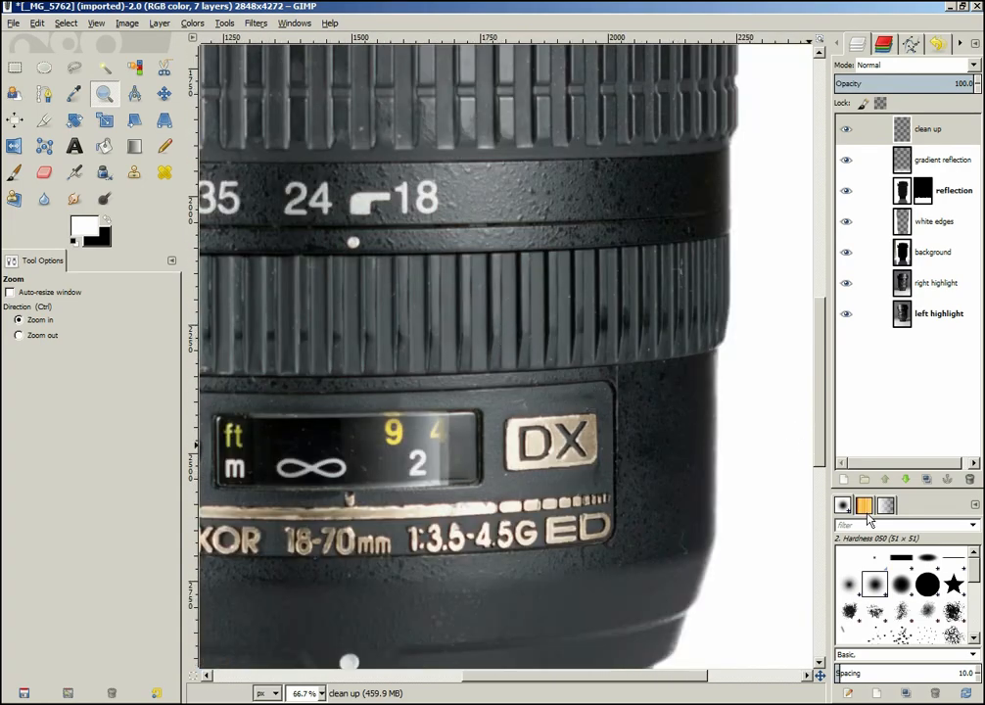
{"action": "left_click_drag", "start_coordinate": [818, 452], "coordinate": [819, 430]}
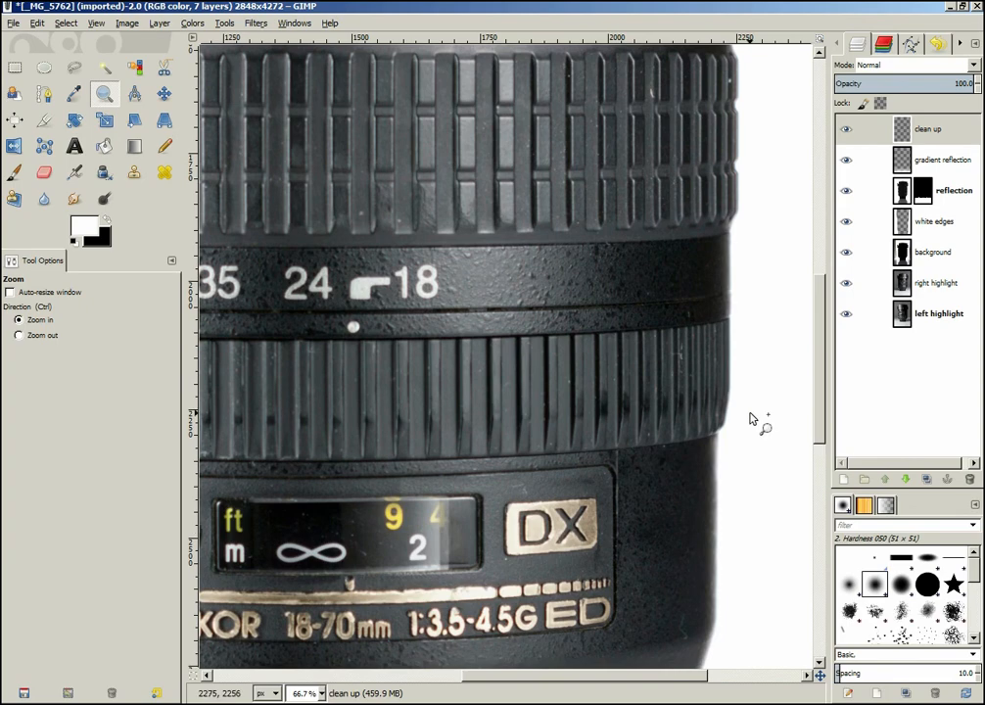
{"action": "left_click", "coordinate": [686, 359]}
{"action": "left_click", "coordinate": [687, 358]}
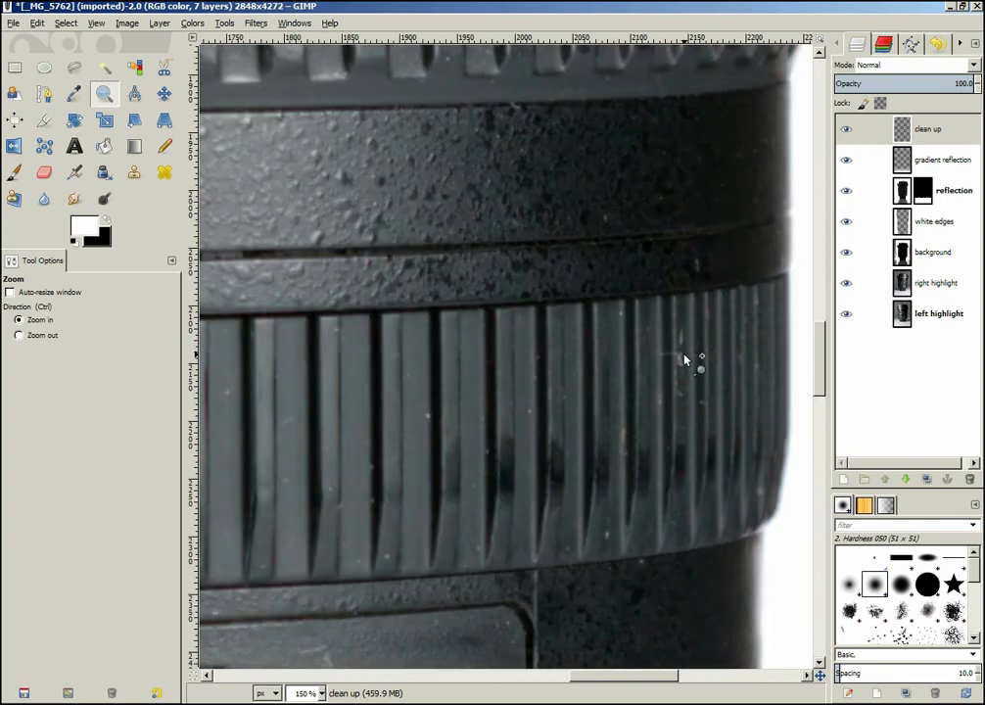
{"action": "left_click", "coordinate": [688, 358]}
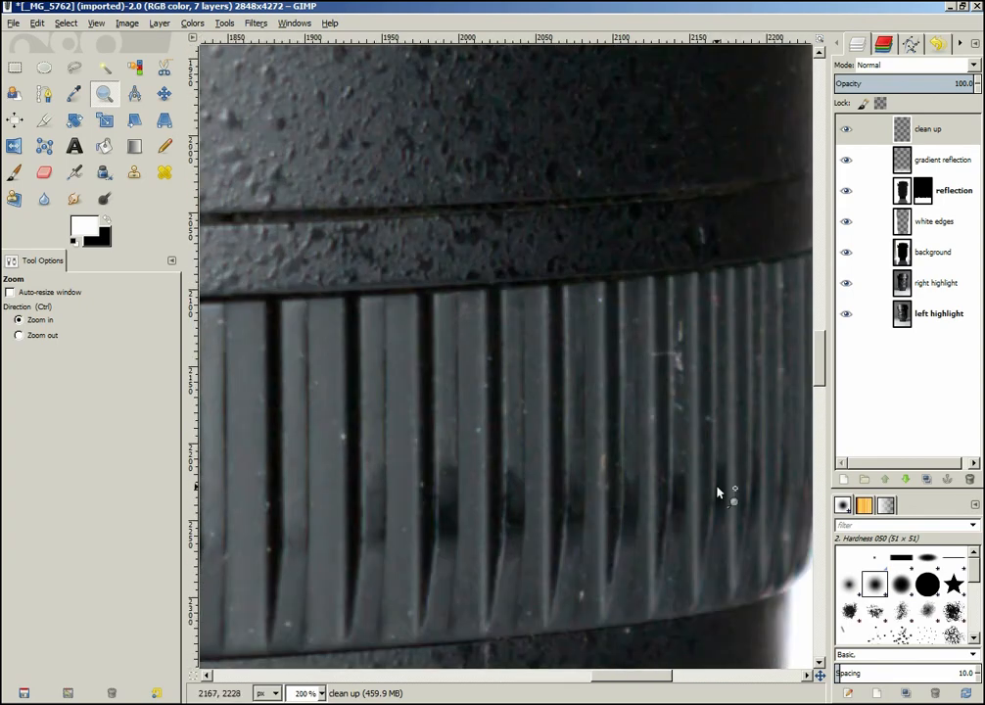
{"action": "left_click", "coordinate": [142, 173]}
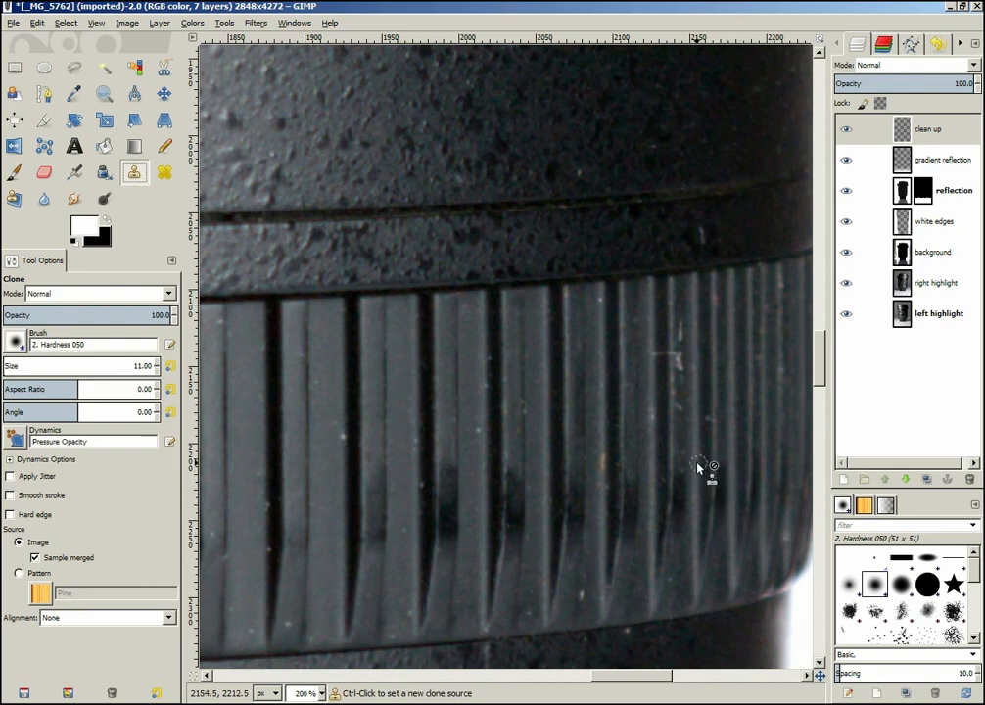
{"action": "key", "text": "ctrl"}
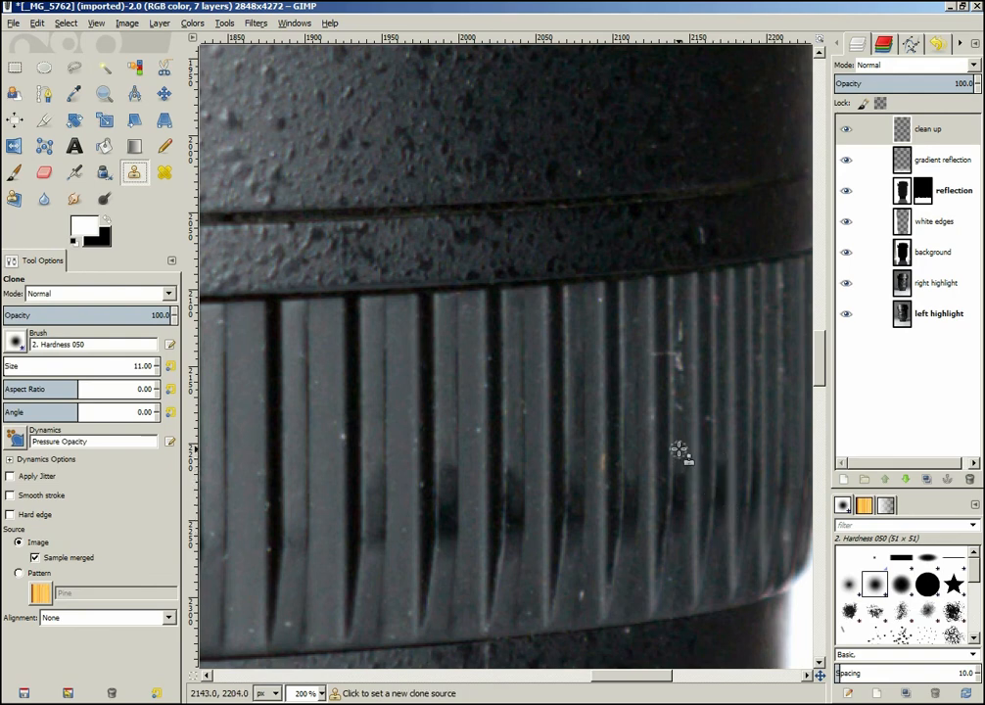
{"action": "left_click", "coordinate": [678, 448], "text": "ctrl"}
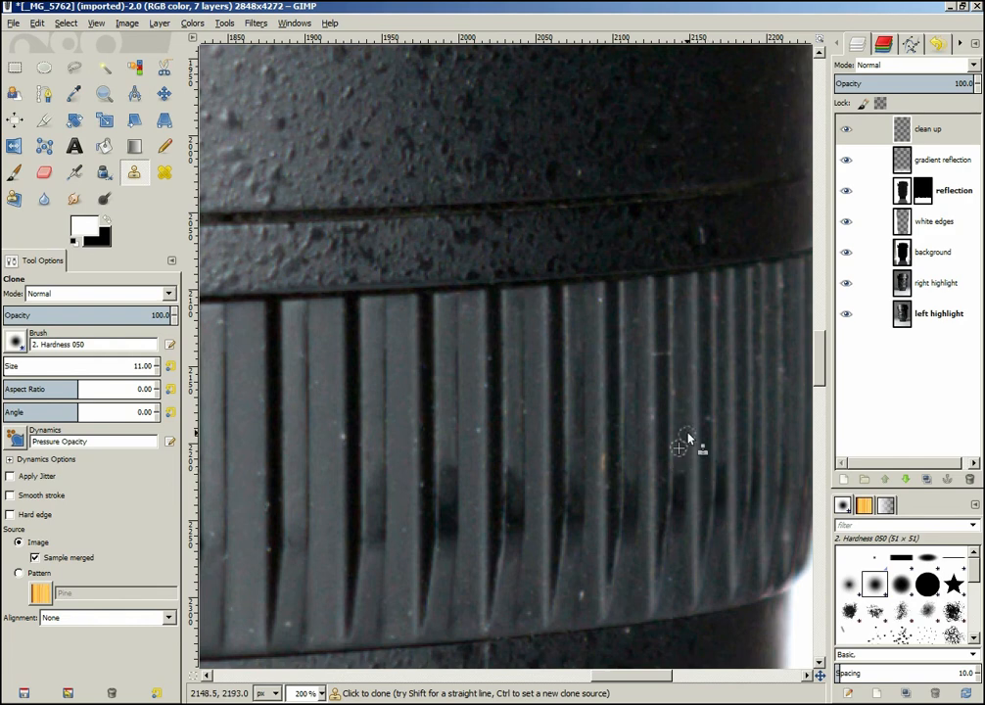
{"action": "left_click", "coordinate": [671, 226], "text": "ctrl"}
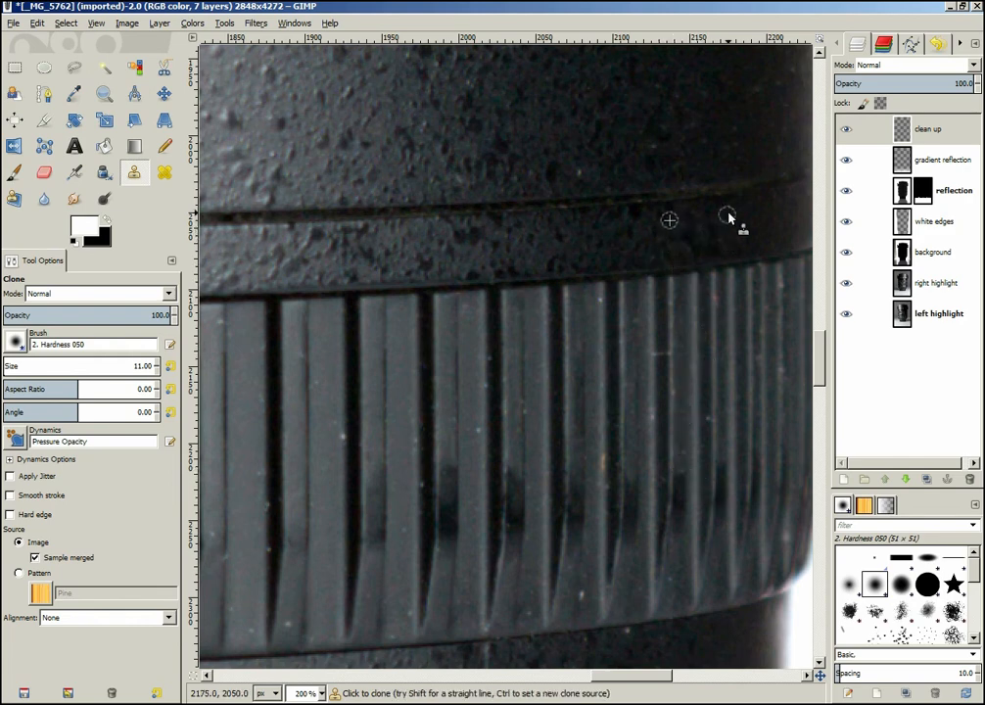
Clone out the short pale scratch near the upper grip ring's right end and the bright speck on its right edge
{"action": "left_click", "coordinate": [103, 93]}
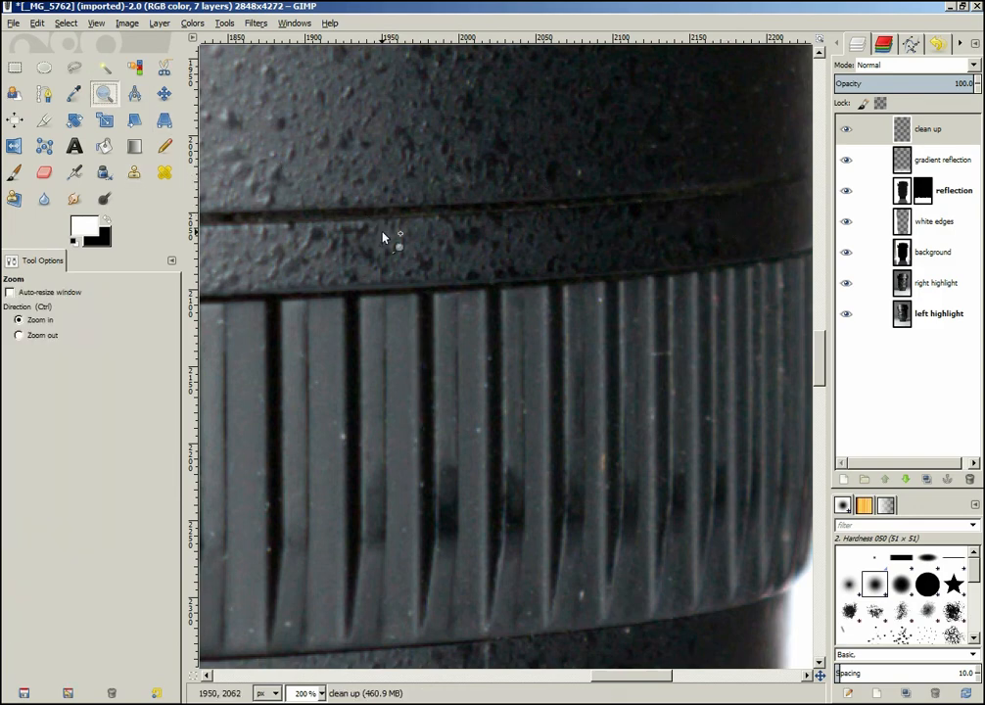
{"action": "left_click", "coordinate": [384, 238], "text": "ctrl"}
{"action": "left_click", "coordinate": [384, 238], "text": "ctrl"}
{"action": "left_click", "coordinate": [384, 238], "text": "ctrl"}
{"action": "left_click", "coordinate": [384, 238], "text": "ctrl"}
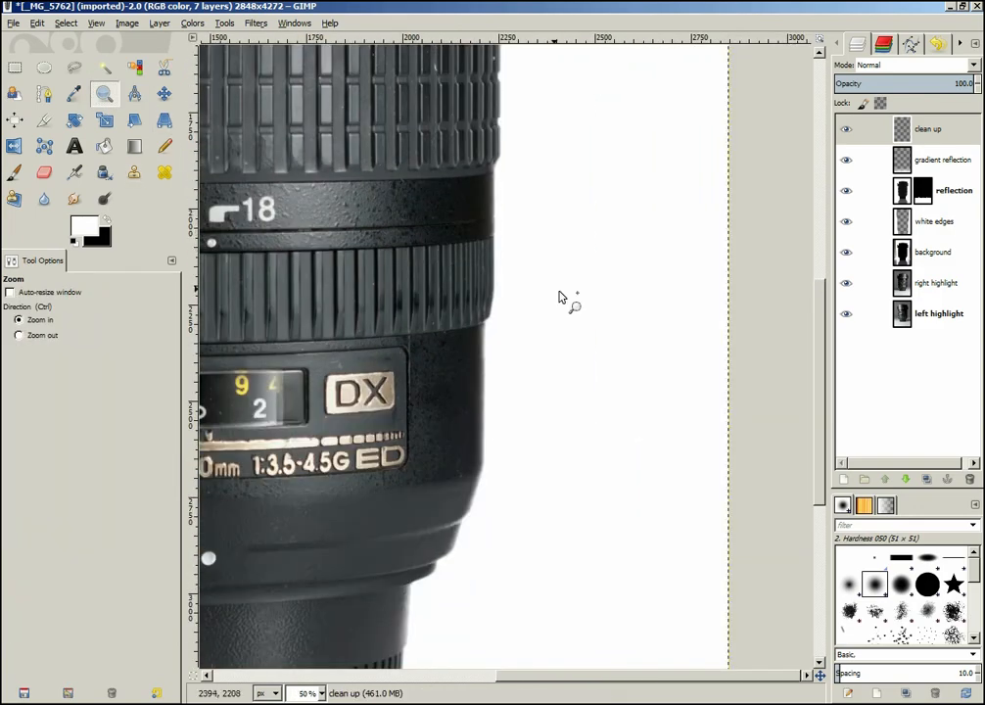
{"action": "left_click_drag", "start_coordinate": [820, 440], "coordinate": [820, 267]}
{"action": "left_click", "coordinate": [429, 555]}
{"action": "left_click", "coordinate": [430, 558]}
{"action": "left_click", "coordinate": [453, 578]}
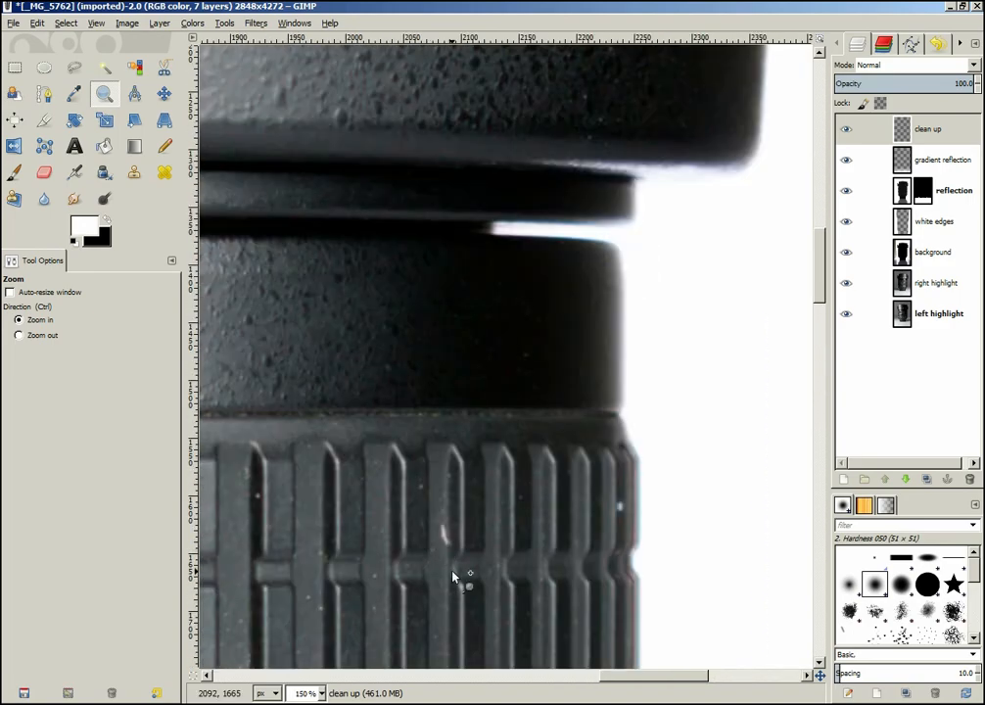
{"action": "left_click", "coordinate": [134, 174]}
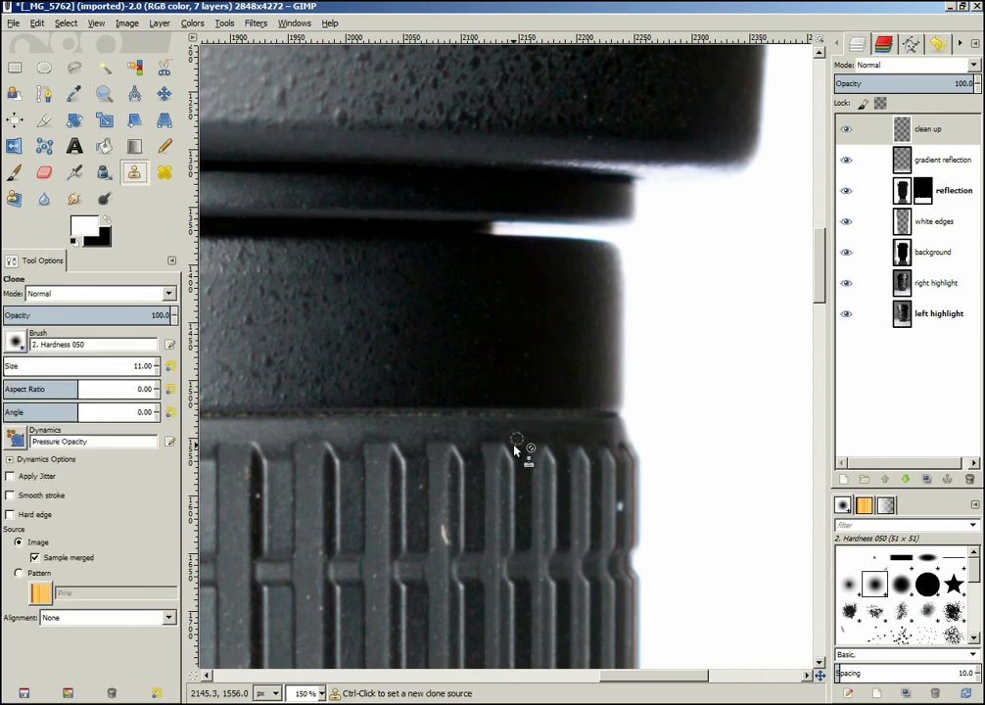
{"action": "left_click", "coordinate": [446, 476], "text": "ctrl"}
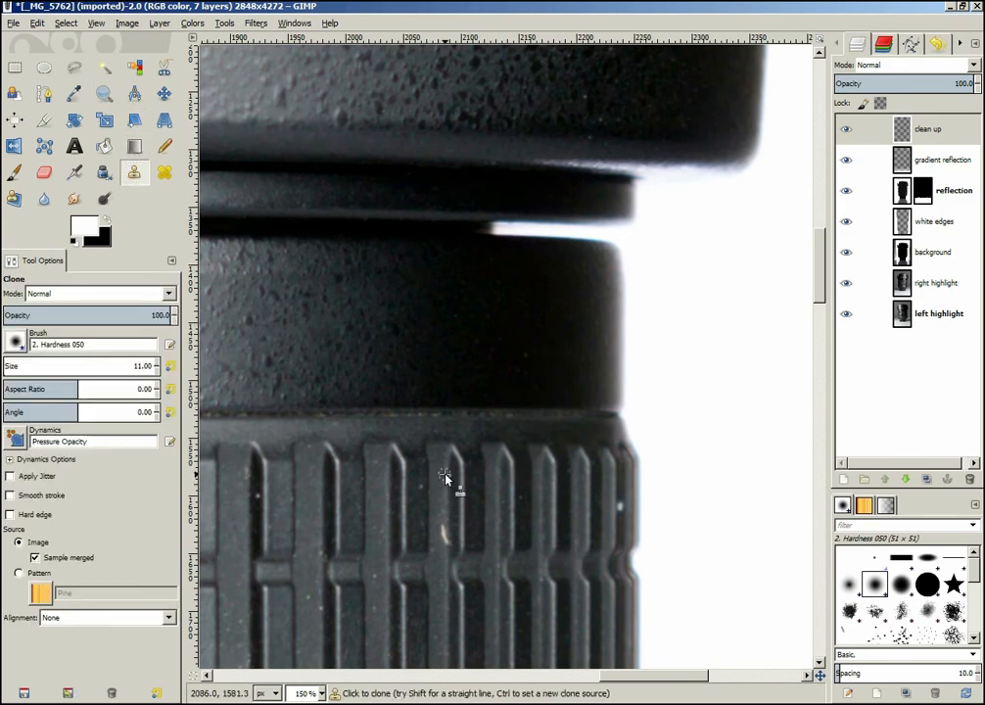
{"action": "left_click_drag", "start_coordinate": [446, 529], "coordinate": [447, 546]}
{"action": "key", "text": "ctrl"}
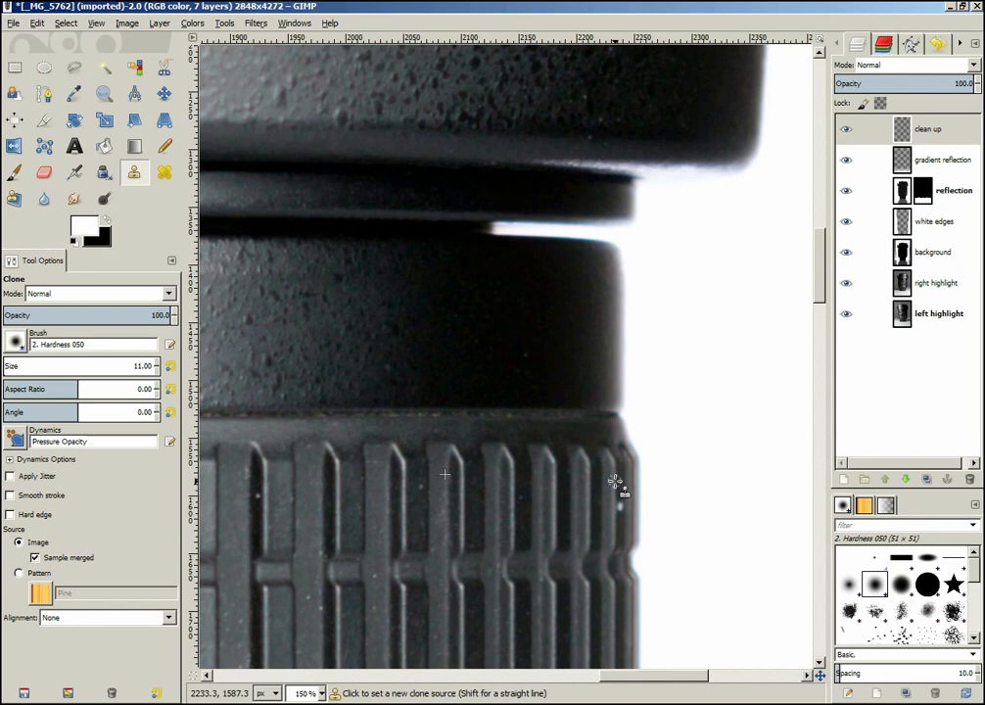
{"action": "left_click", "coordinate": [614, 481], "text": "ctrl"}
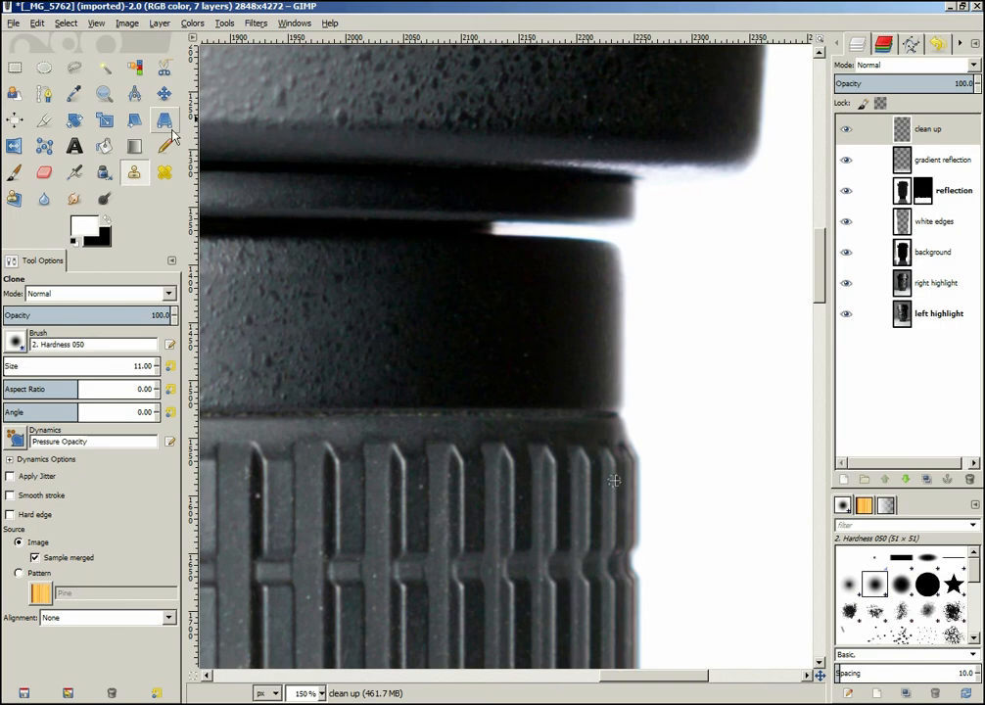
Clone out the white dot near the left end of the smooth band above the grip ring, sampling the dark surface beside it
{"action": "left_click", "coordinate": [103, 92]}
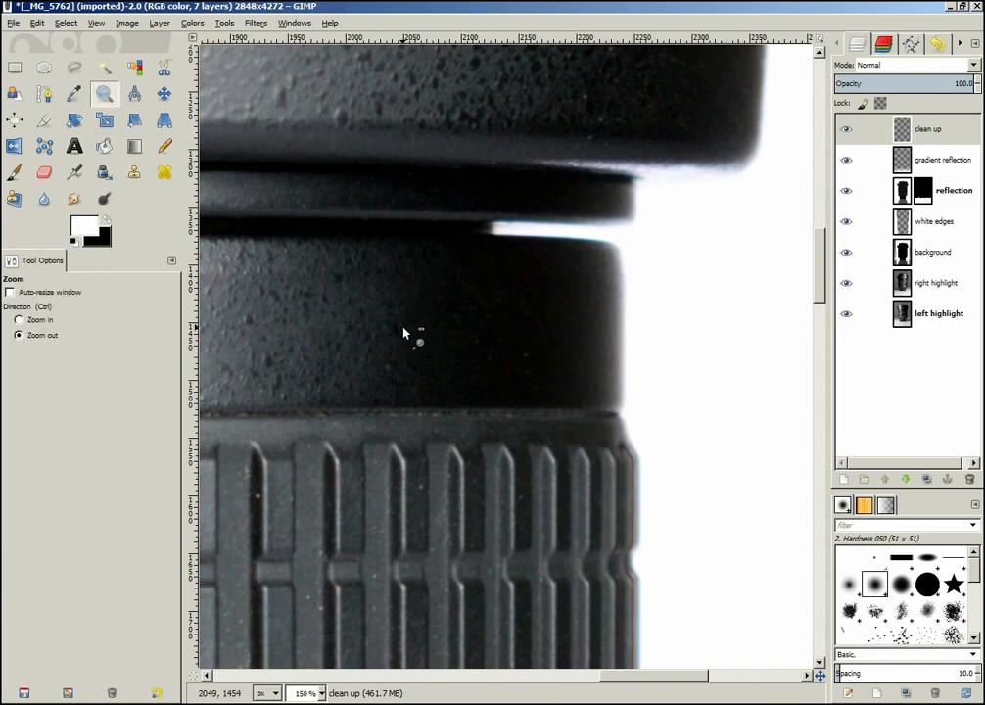
{"action": "left_click", "coordinate": [403, 328], "text": "ctrl"}
{"action": "left_click", "coordinate": [403, 328], "text": "ctrl"}
{"action": "left_click", "coordinate": [403, 328], "text": "ctrl"}
{"action": "left_click_drag", "start_coordinate": [582, 676], "coordinate": [370, 683]}
{"action": "left_click", "coordinate": [299, 309]}
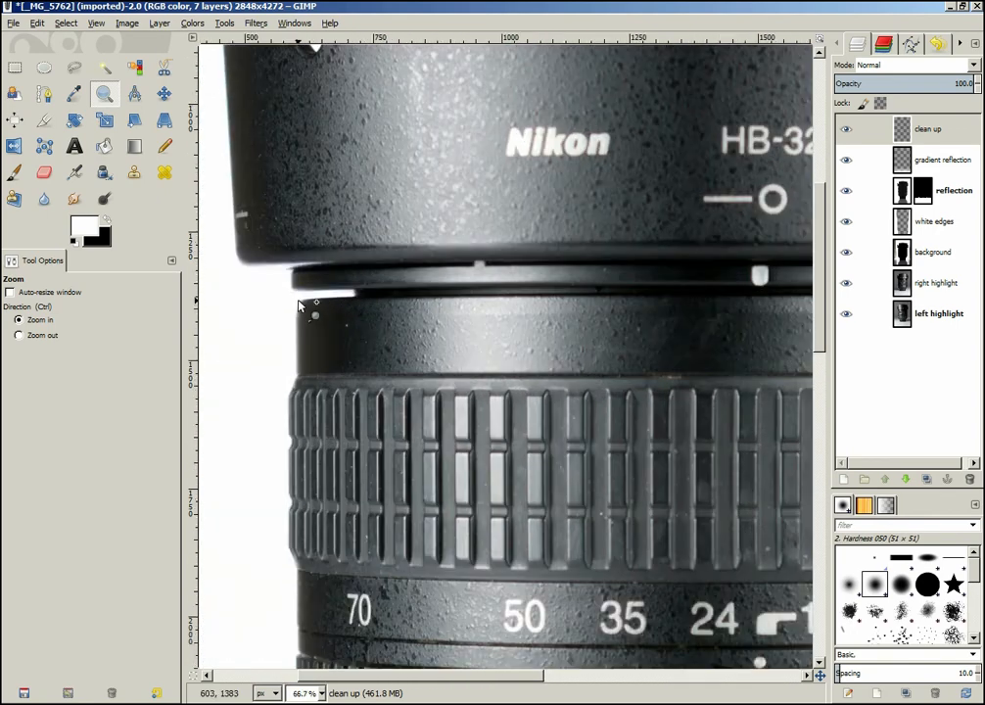
{"action": "left_click", "coordinate": [300, 300]}
{"action": "left_click", "coordinate": [239, 266]}
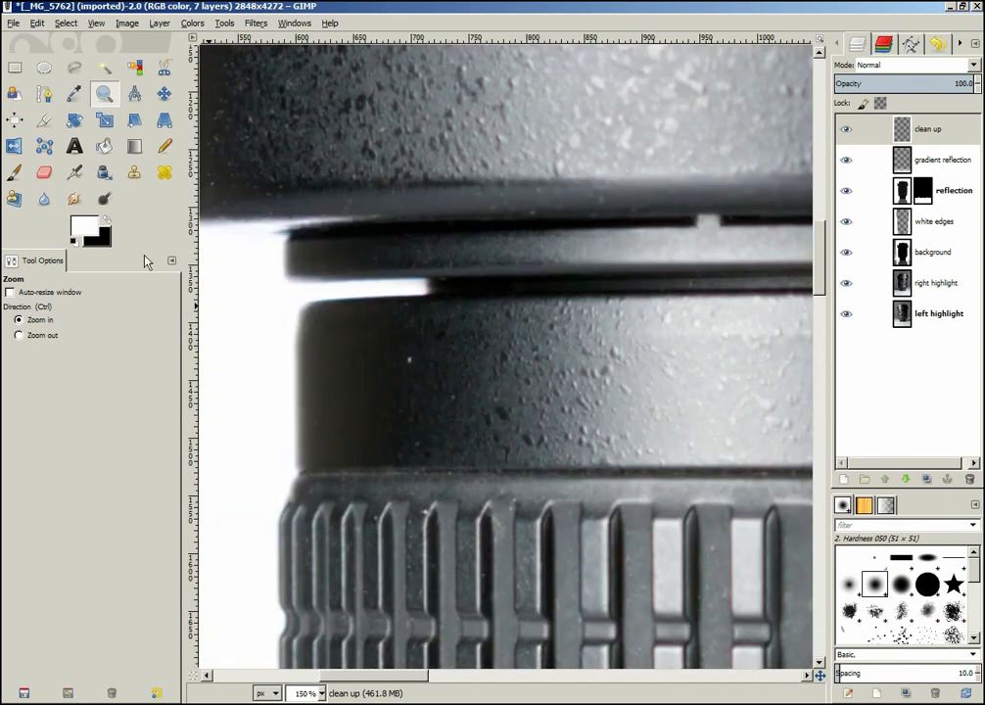
{"action": "left_click", "coordinate": [134, 172]}
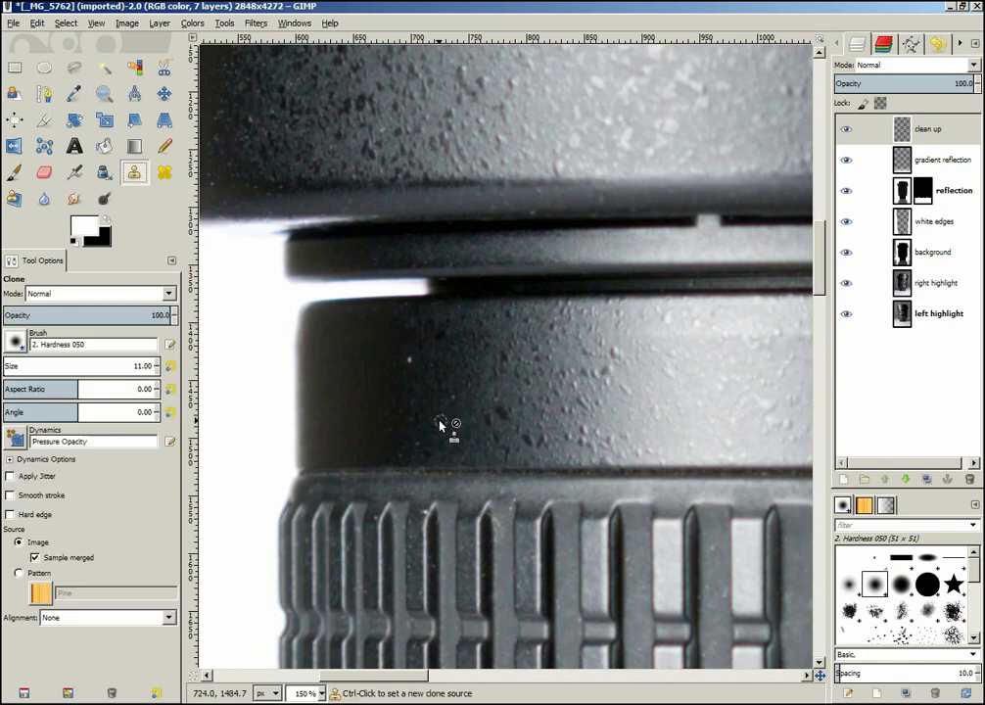
{"action": "left_click", "coordinate": [373, 340], "text": "ctrl"}
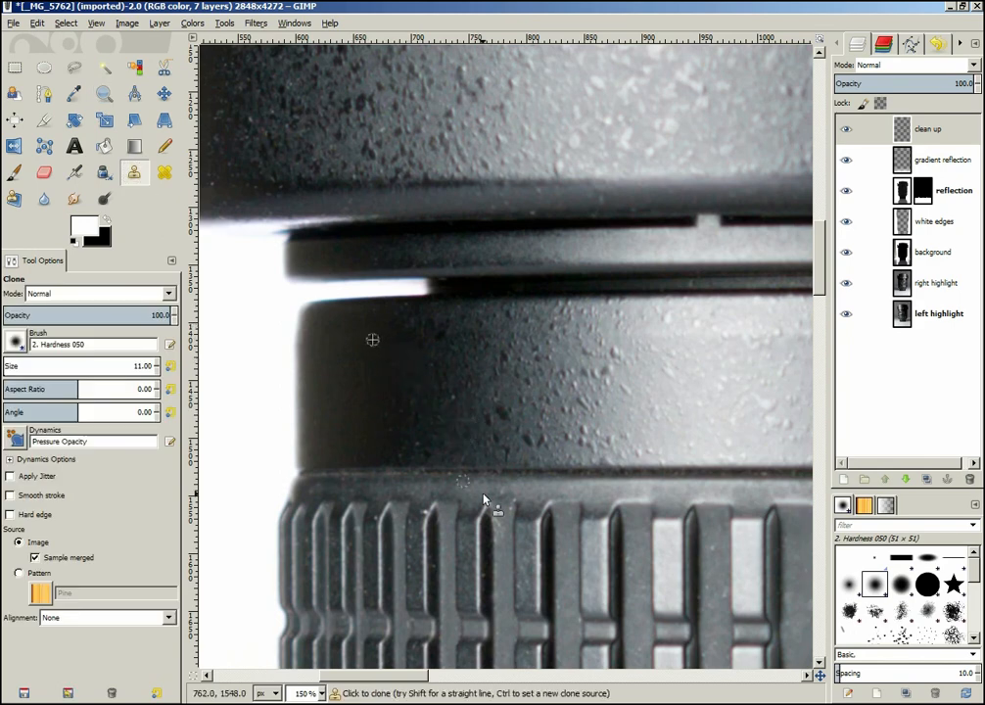
Clone out the short light mark on the lens hood's lower left edge, sampling the clean dark surface around it
{"action": "left_click_drag", "start_coordinate": [413, 674], "coordinate": [379, 676]}
{"action": "left_click", "coordinate": [373, 119], "text": "ctrl"}
{"action": "left_click_drag", "start_coordinate": [354, 127], "coordinate": [358, 138]}
{"action": "left_click", "coordinate": [339, 67], "text": "ctrl"}
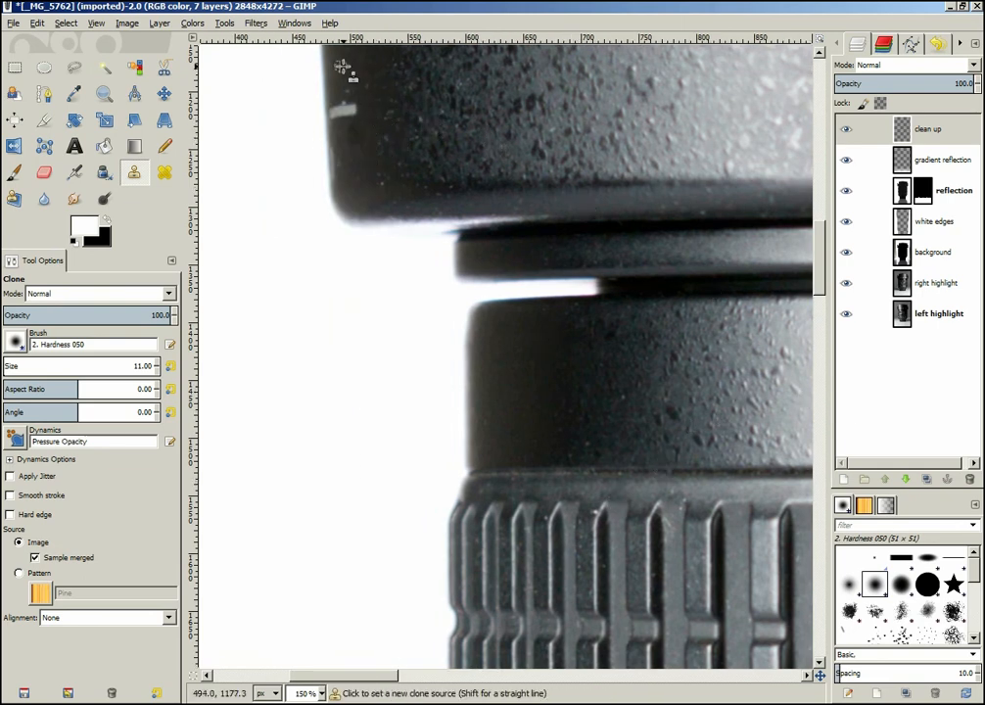
{"action": "mouse_move", "coordinate": [349, 95]}
{"action": "left_mouse_down"}
{"action": "mouse_move", "coordinate": [442, 65]}
{"action": "mouse_move", "coordinate": [401, 99]}
{"action": "mouse_move", "coordinate": [347, 101]}
{"action": "left_mouse_up"}
Clone out the white specks along the lower edge of the textured band near the lens base, below the white index dot
{"action": "left_click_drag", "start_coordinate": [811, 277], "coordinate": [808, 497]}
{"action": "left_click_drag", "start_coordinate": [377, 675], "coordinate": [574, 701]}
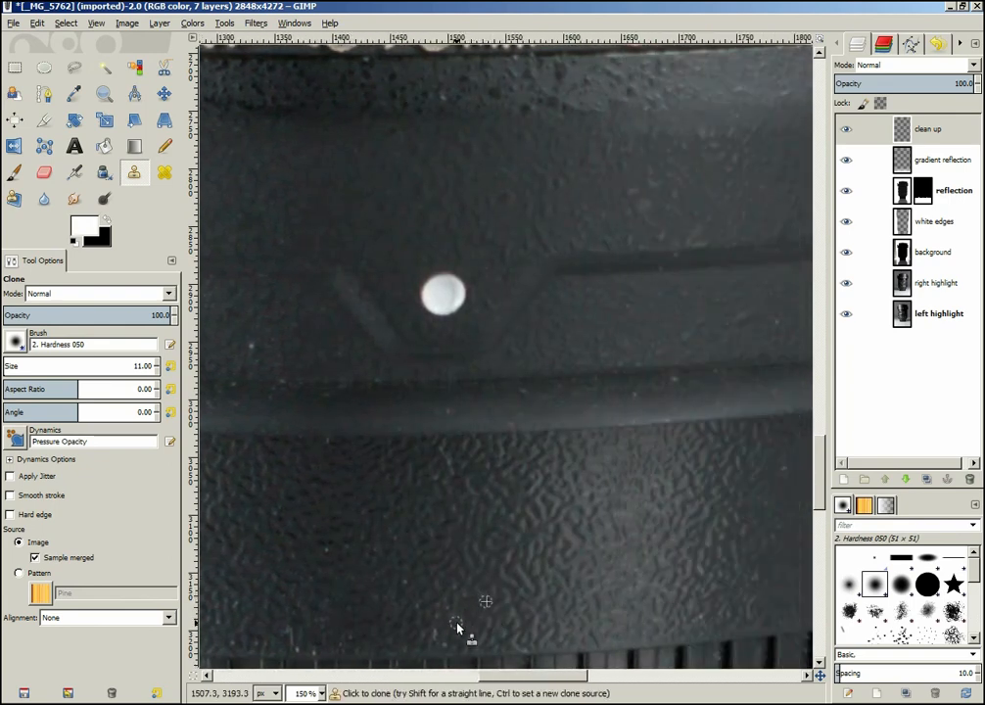
{"action": "left_click", "coordinate": [402, 623], "text": "ctrl"}
{"action": "left_click", "coordinate": [259, 624], "text": "ctrl"}
{"action": "left_click_drag", "start_coordinate": [290, 639], "coordinate": [293, 641]}
Clone out the thin hair-like scratch on the barrel to the right of the ED lettering, sampling the dark surface nearby
{"action": "left_click_drag", "start_coordinate": [556, 677], "coordinate": [652, 674]}
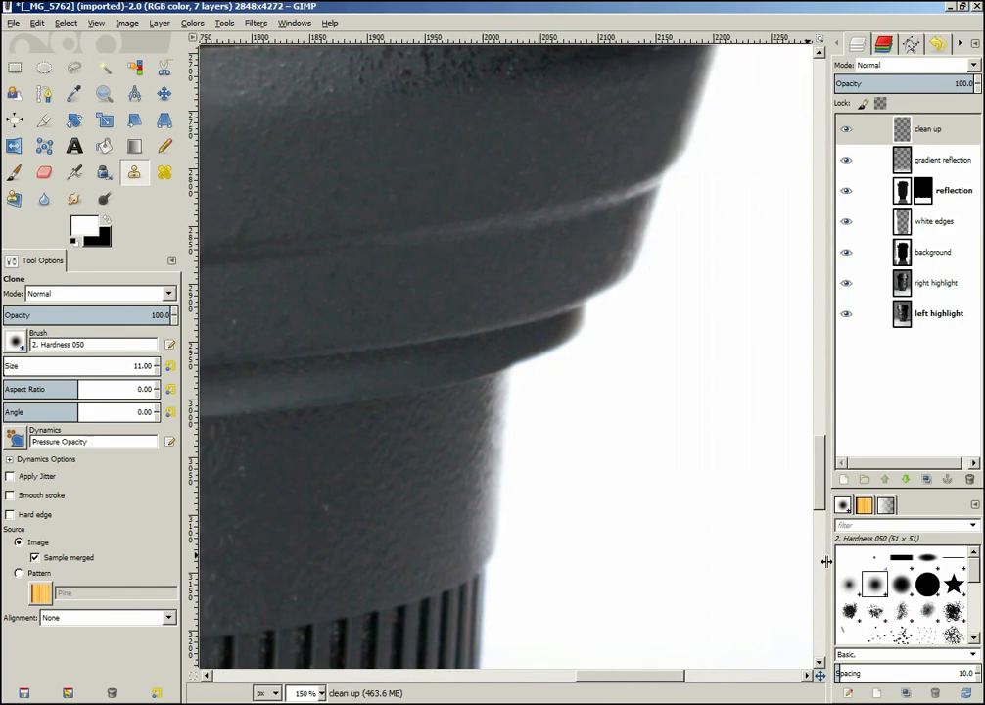
{"action": "left_click_drag", "start_coordinate": [819, 479], "coordinate": [827, 433]}
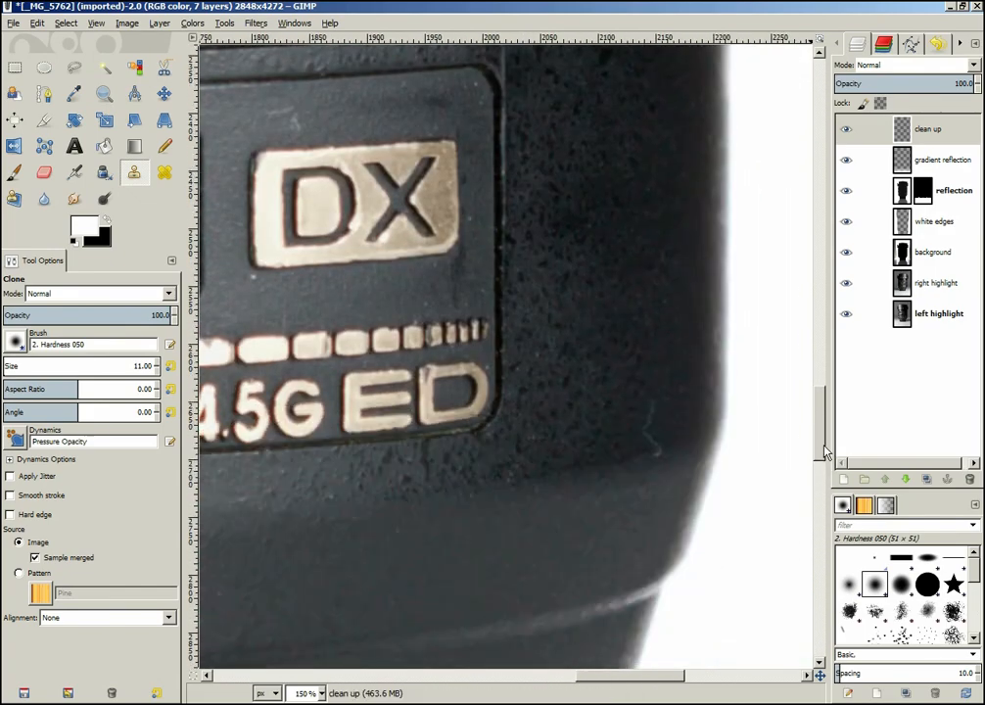
{"action": "left_click", "coordinate": [617, 392], "text": "ctrl"}
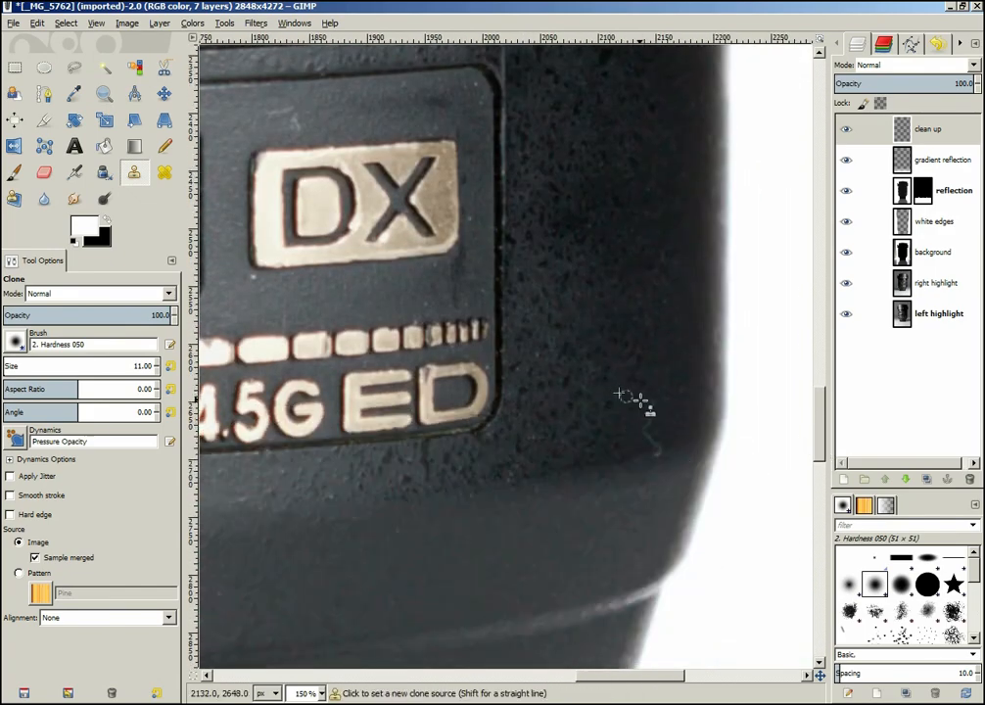
{"action": "left_click_drag", "start_coordinate": [657, 446], "coordinate": [657, 450]}
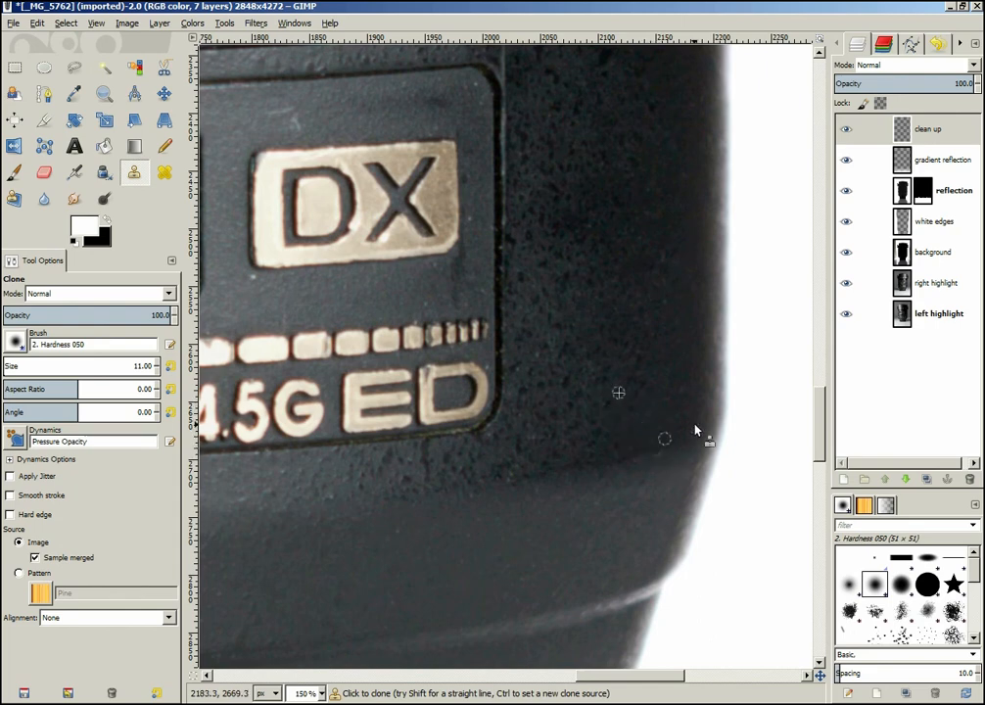
{"action": "left_click", "coordinate": [611, 464], "text": "ctrl"}
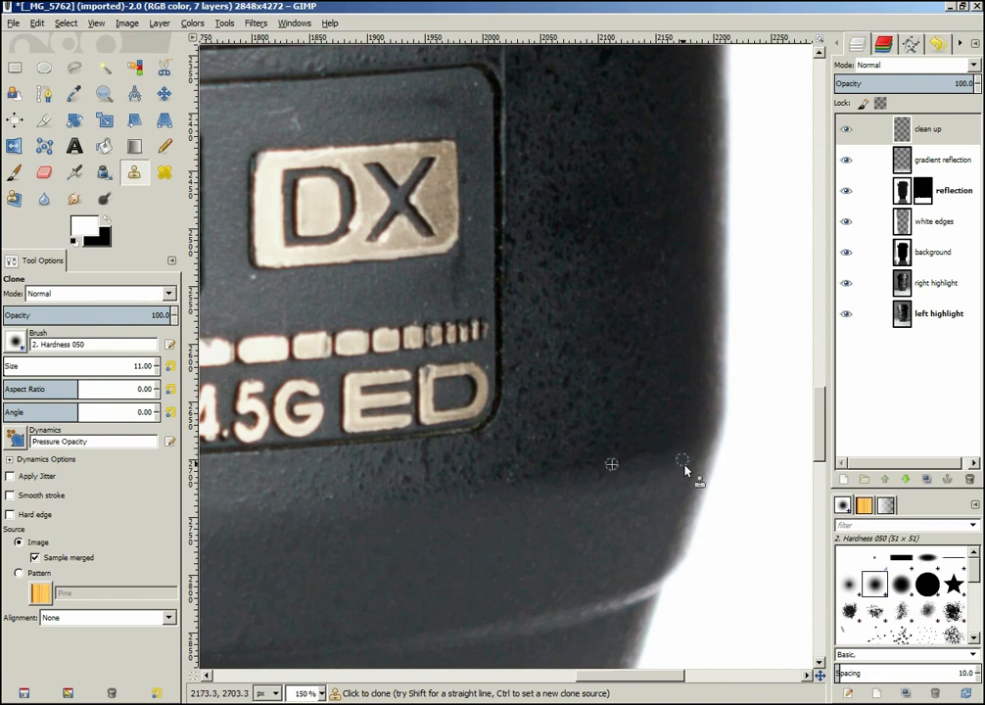
Clone out the two white specks above the textured band, left of the white index dot
{"action": "left_click_drag", "start_coordinate": [818, 446], "coordinate": [801, 513]}
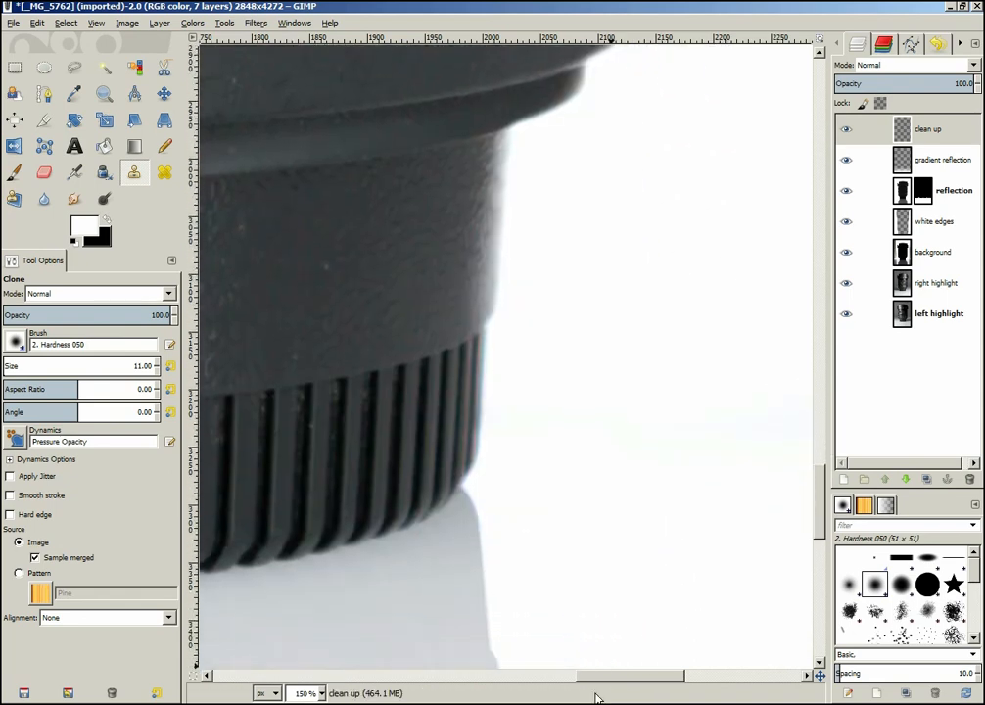
{"action": "scroll", "coordinate": [632, 682], "scroll_direction": "left", "scroll_amount": 5}
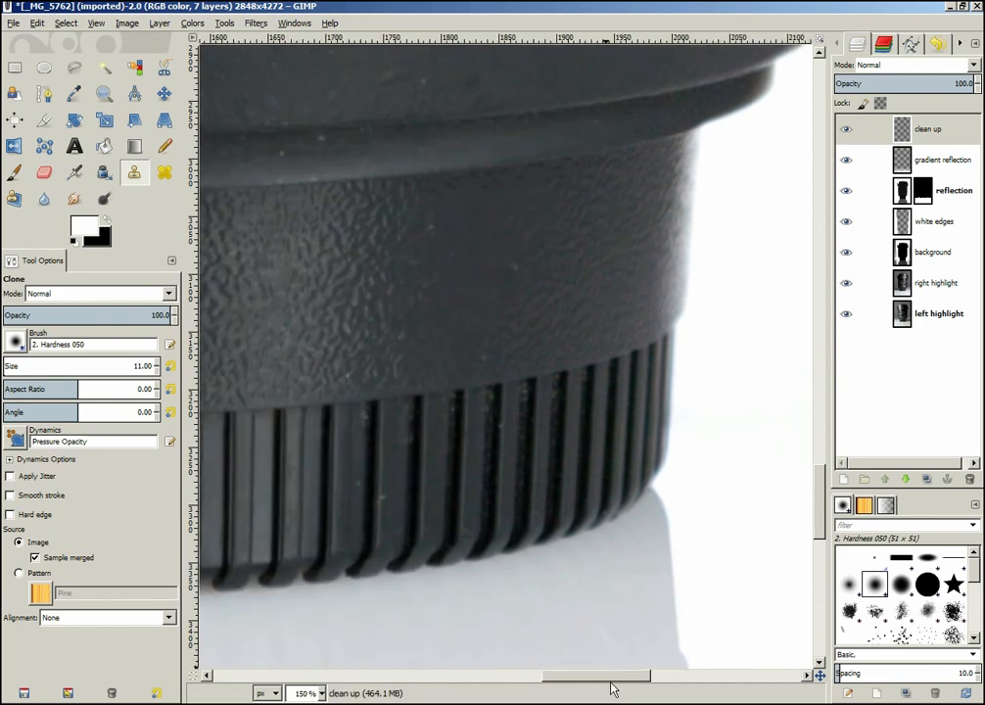
{"action": "scroll", "coordinate": [582, 685], "scroll_direction": "left", "scroll_amount": 10}
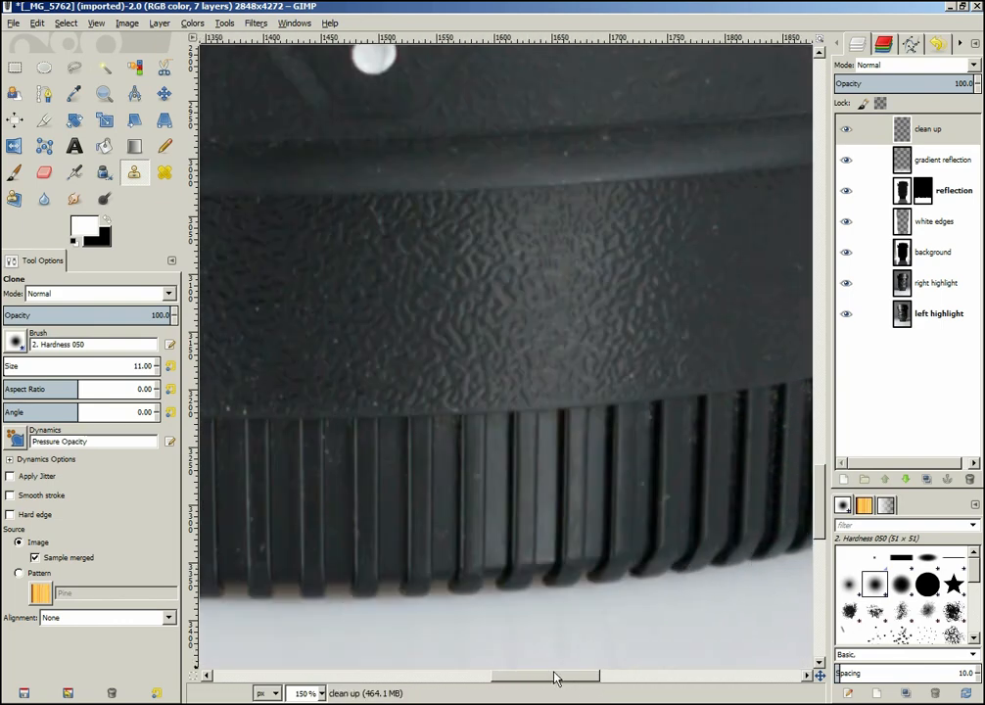
{"action": "scroll", "coordinate": [523, 676], "scroll_direction": "left", "scroll_amount": 5}
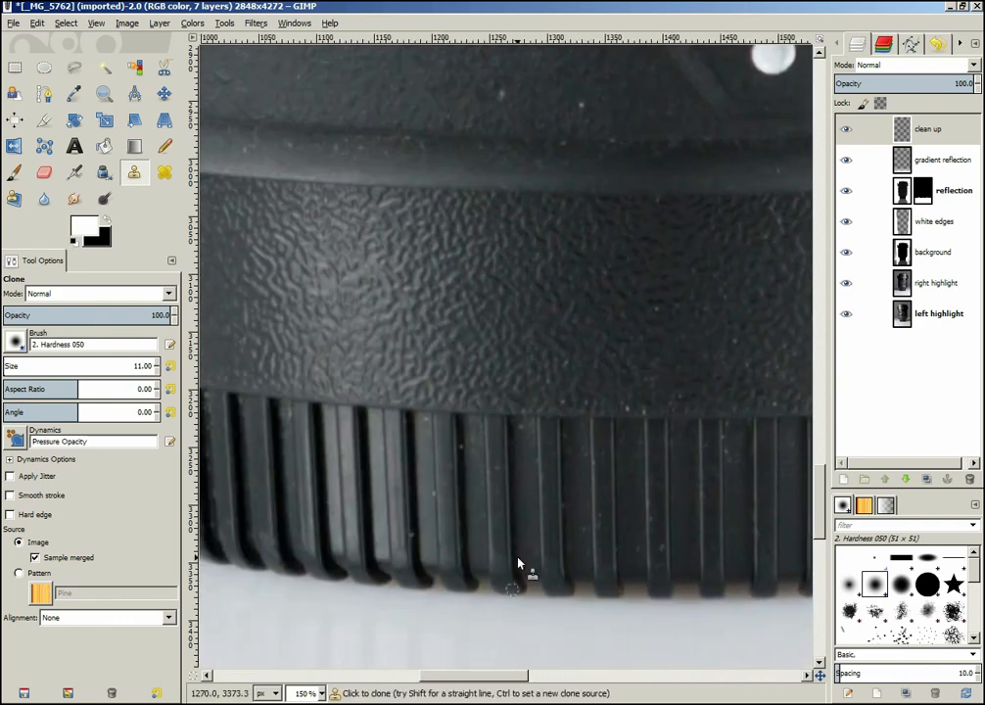
{"action": "left_click", "coordinate": [456, 84], "text": "ctrl"}
{"action": "left_click", "coordinate": [547, 94], "text": "ctrl"}
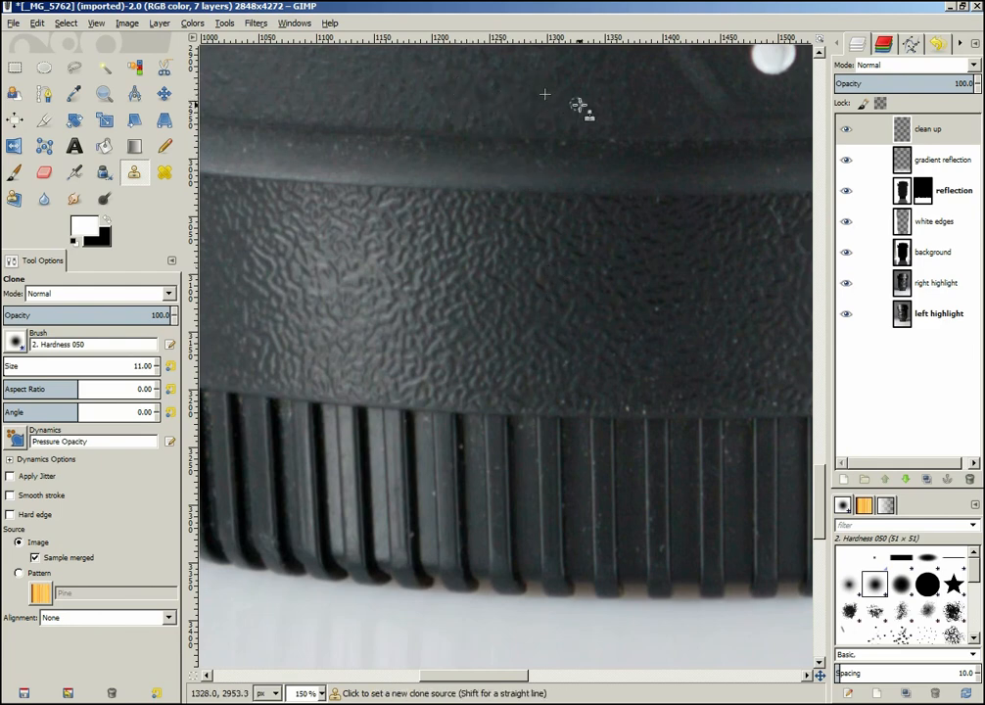
{"action": "scroll", "coordinate": [436, 680], "scroll_direction": "left", "scroll_amount": 3}
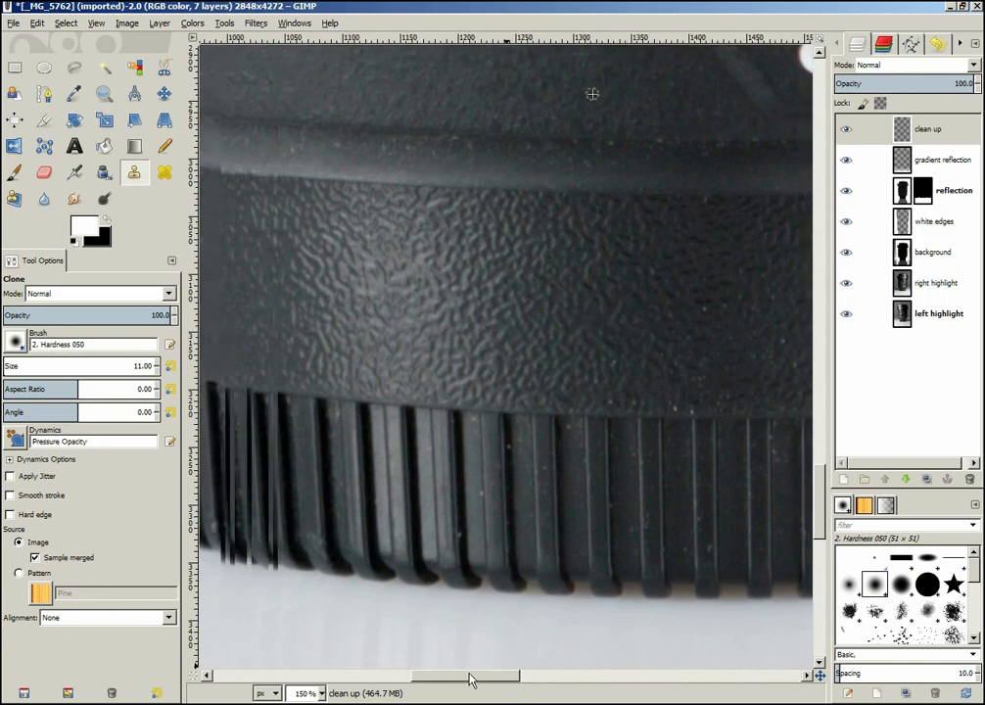
Clone out the small grey speck on the white backdrop beside the lens base, sampling the clean white next to it
{"action": "left_click", "coordinate": [523, 259], "text": "ctrl"}
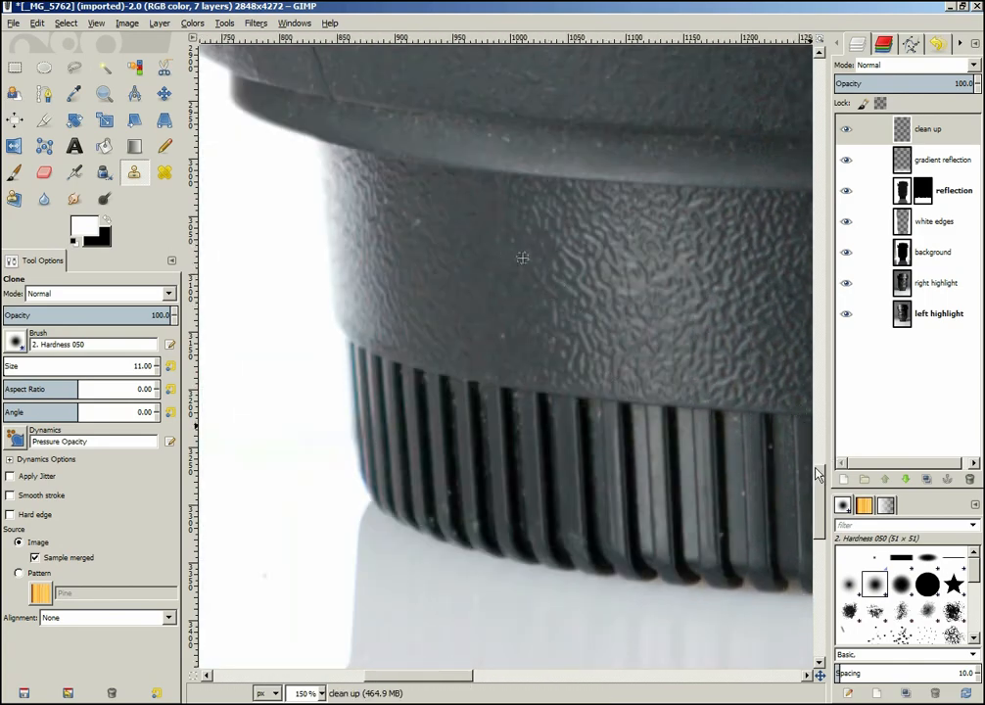
{"action": "scroll", "coordinate": [821, 499], "scroll_direction": "down", "scroll_amount": 1}
{"action": "left_click_drag", "start_coordinate": [820, 500], "coordinate": [820, 529]}
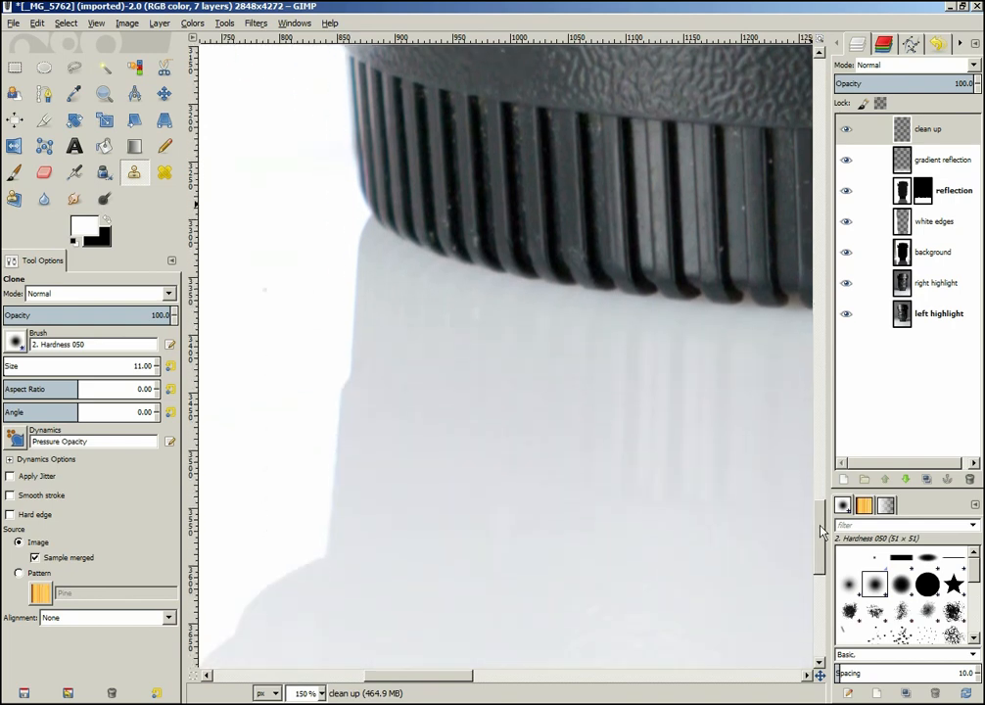
{"action": "left_click", "coordinate": [291, 289], "text": "ctrl"}
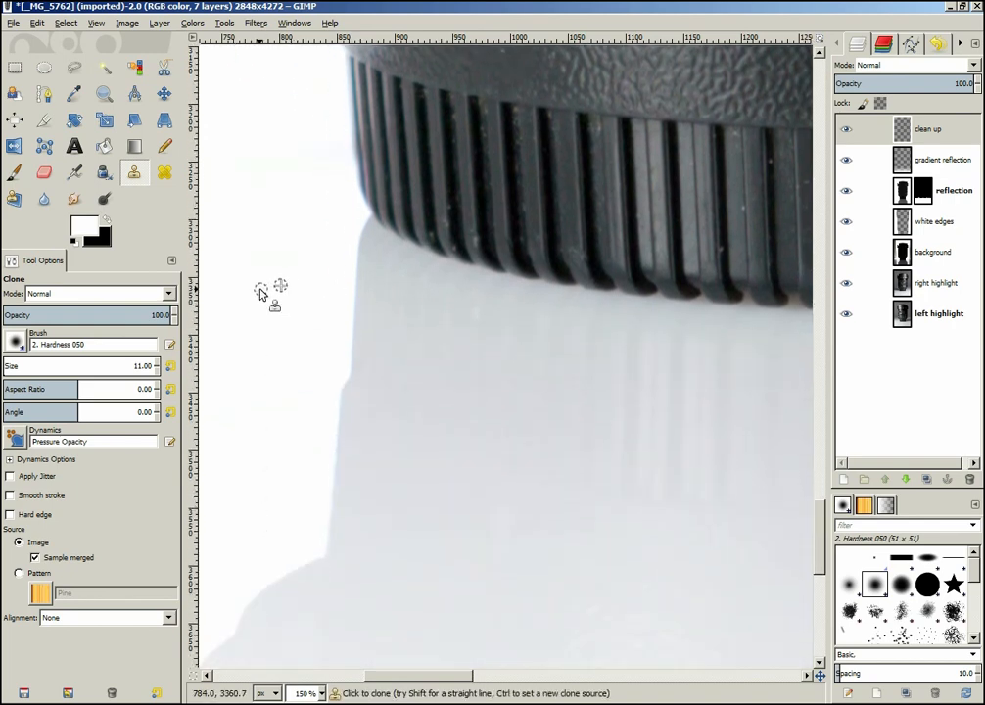
Clone out the faint grey smudge in the reflection below the middle of the lens base, sampling the clean grey around it
{"action": "left_click_drag", "start_coordinate": [455, 669], "coordinate": [553, 693]}
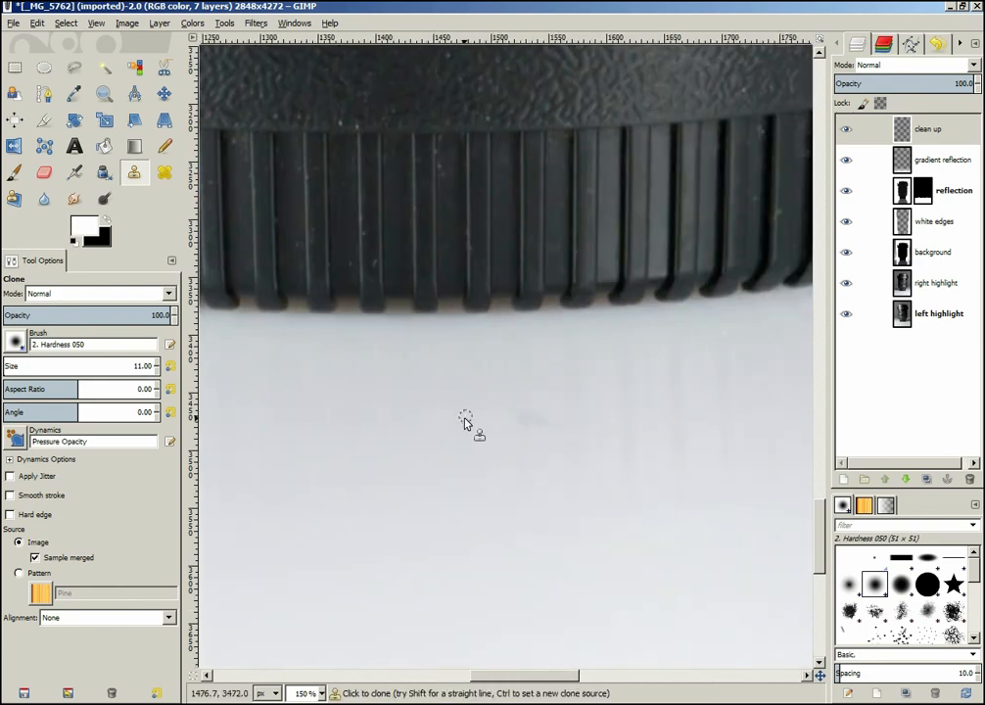
{"action": "left_click", "coordinate": [513, 371], "text": "ctrl"}
{"action": "mouse_move", "coordinate": [517, 415]}
{"action": "left_mouse_down"}
{"action": "mouse_move", "coordinate": [555, 430]}
{"action": "mouse_move", "coordinate": [506, 446]}
{"action": "left_mouse_up"}
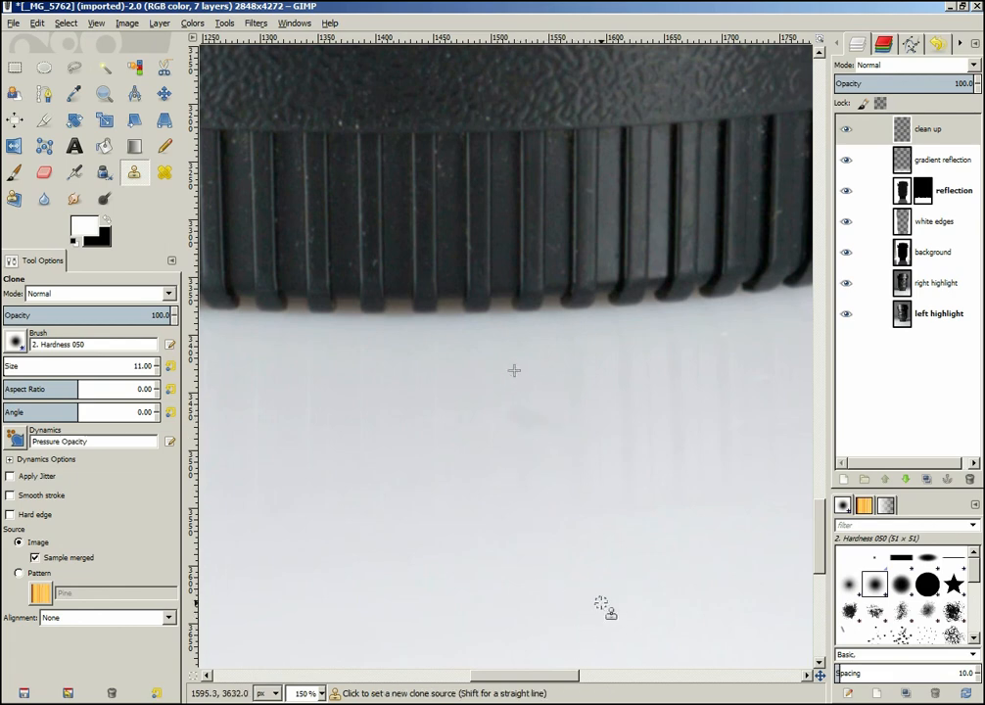
{"action": "left_click", "coordinate": [446, 419], "text": "ctrl"}
{"action": "mouse_move", "coordinate": [525, 420]}
{"action": "left_mouse_down"}
{"action": "mouse_move", "coordinate": [557, 429]}
{"action": "mouse_move", "coordinate": [526, 421]}
{"action": "left_mouse_up"}
Inspect both side edges of the reflection for remaining marks and fit the whole image in the window
{"action": "mouse_move", "coordinate": [821, 531]}
{"action": "left_mouse_down"}
{"action": "mouse_move", "coordinate": [829, 476]}
{"action": "mouse_move", "coordinate": [830, 534]}
{"action": "left_mouse_up"}
{"action": "left_click_drag", "start_coordinate": [560, 676], "coordinate": [442, 674]}
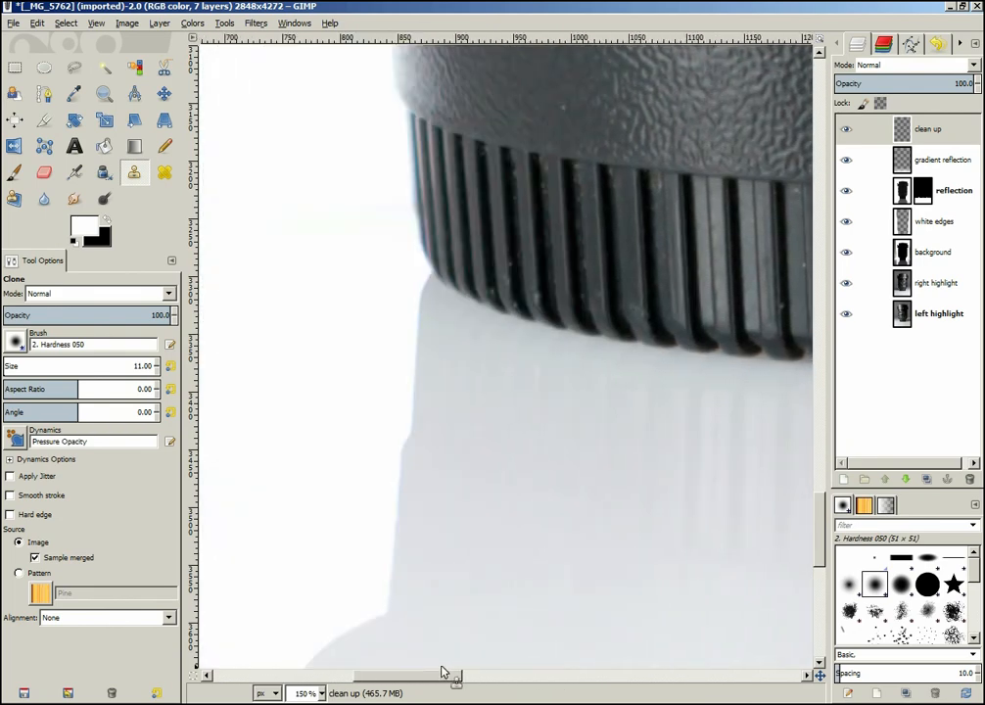
{"action": "left_click_drag", "start_coordinate": [465, 678], "coordinate": [661, 678]}
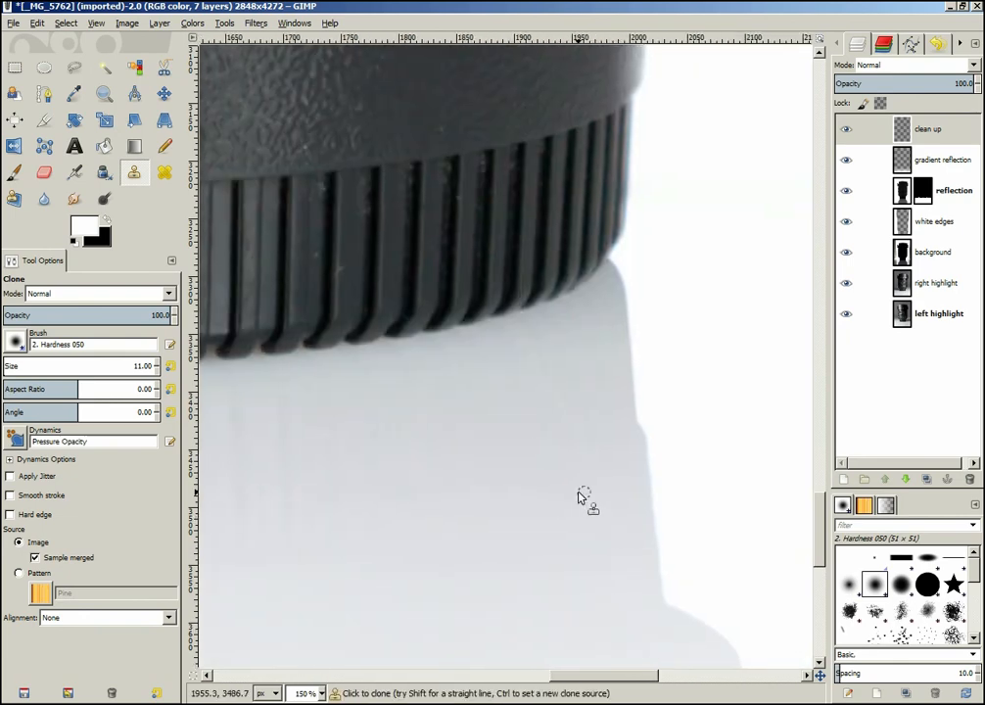
{"action": "left_click", "coordinate": [97, 24]}
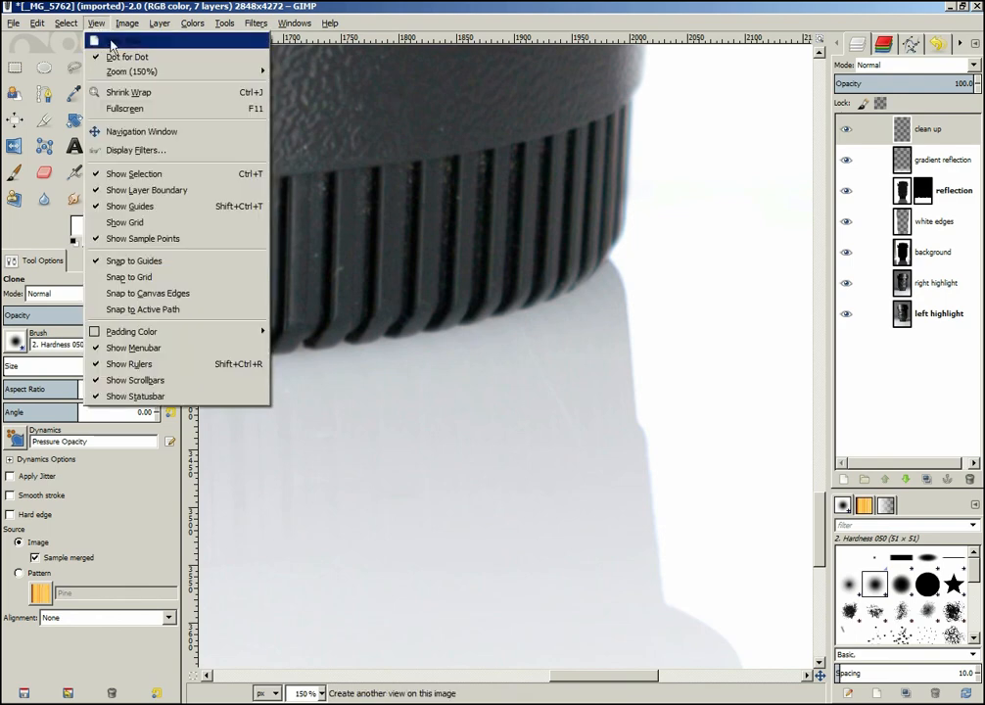
{"action": "mouse_move", "coordinate": [180, 72]}
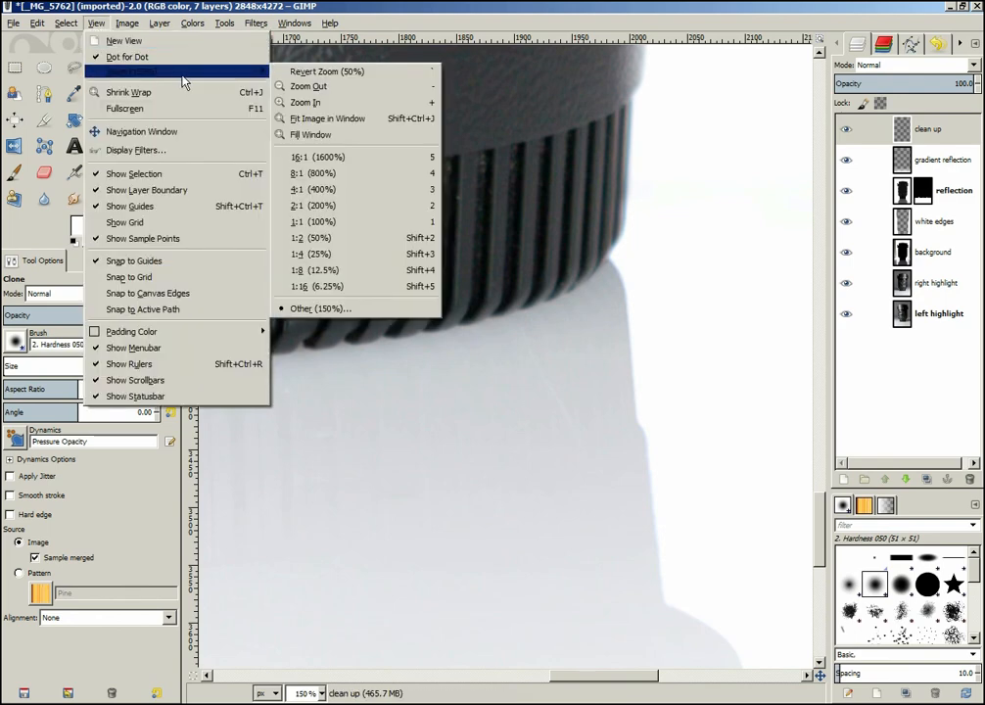
{"action": "left_click", "coordinate": [354, 118]}
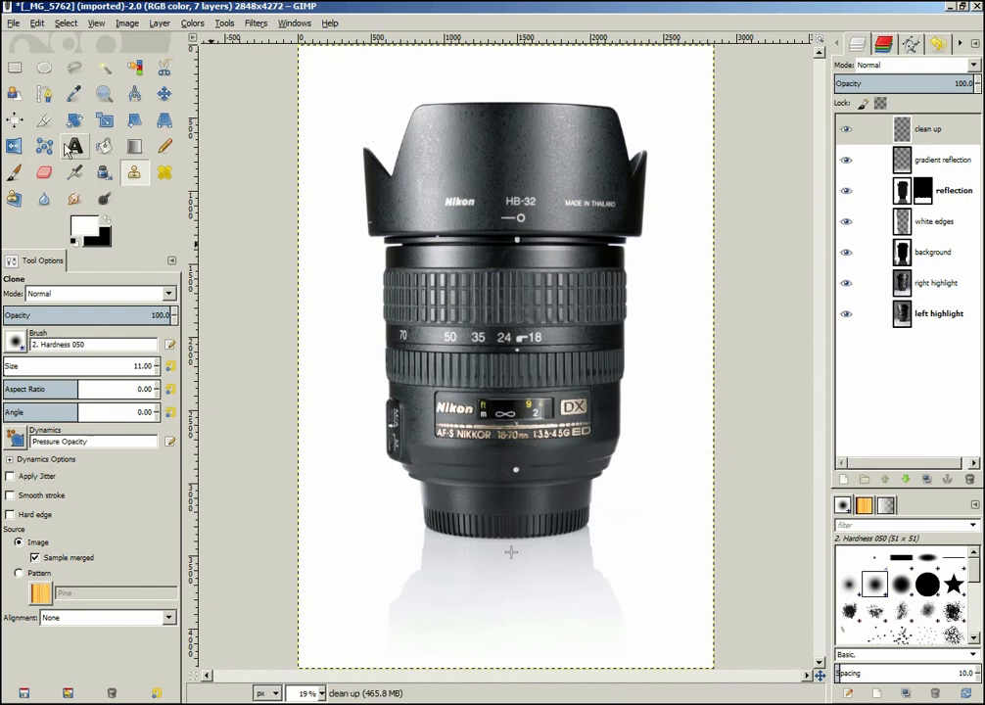
Bring up the save dialog for the layered XCF image and cancel it without saving
{"action": "left_click", "coordinate": [13, 23]}
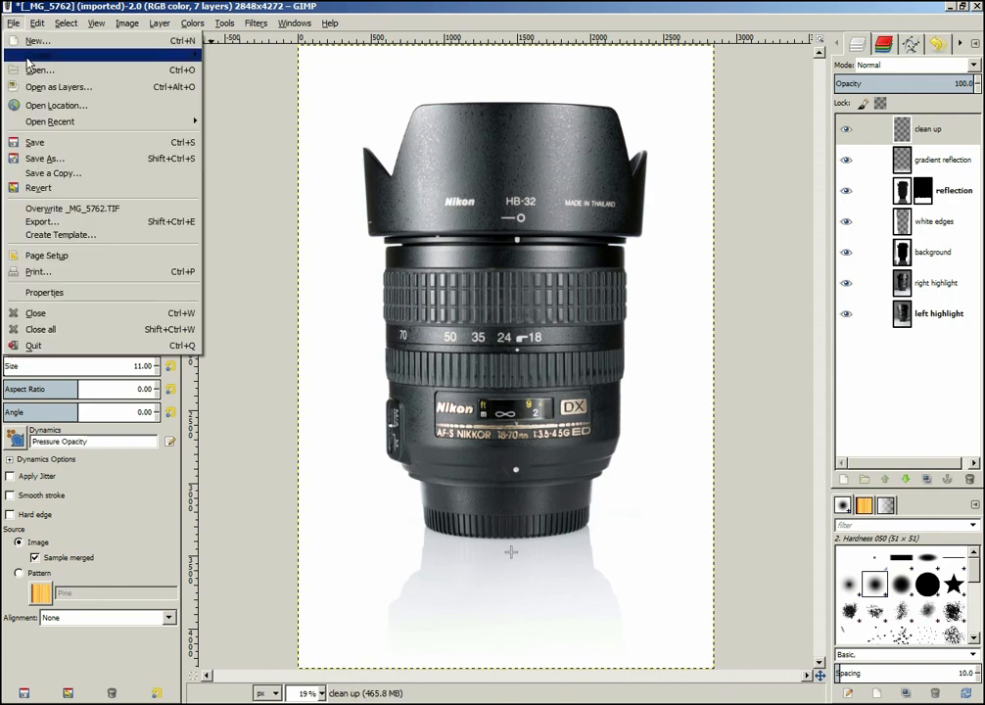
{"action": "left_click", "coordinate": [81, 145]}
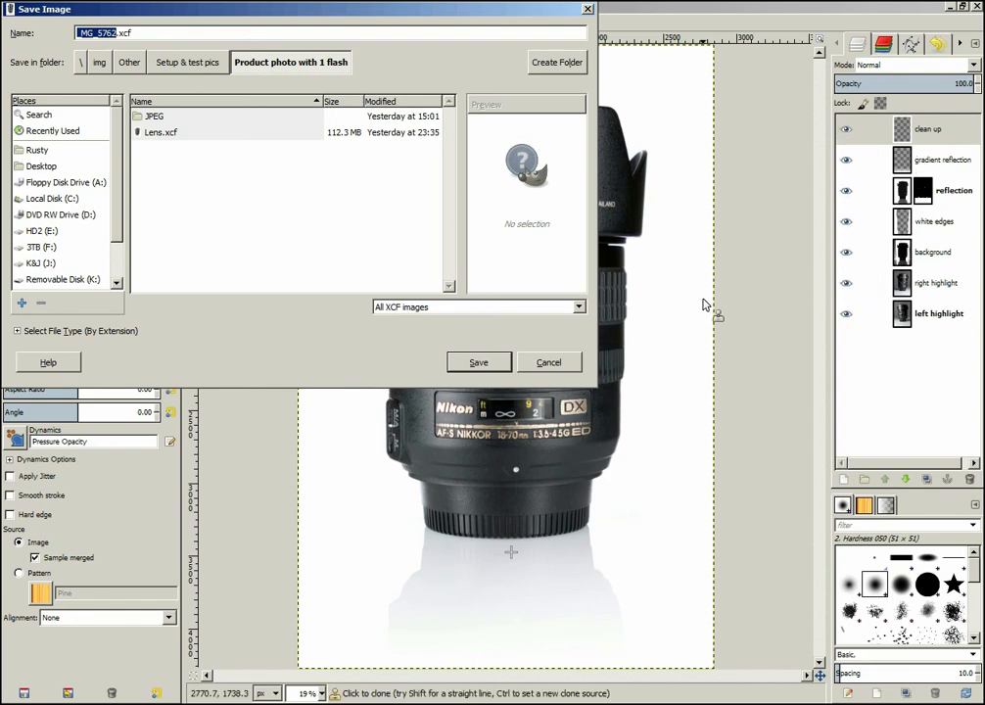
{"action": "left_click", "coordinate": [558, 365]}
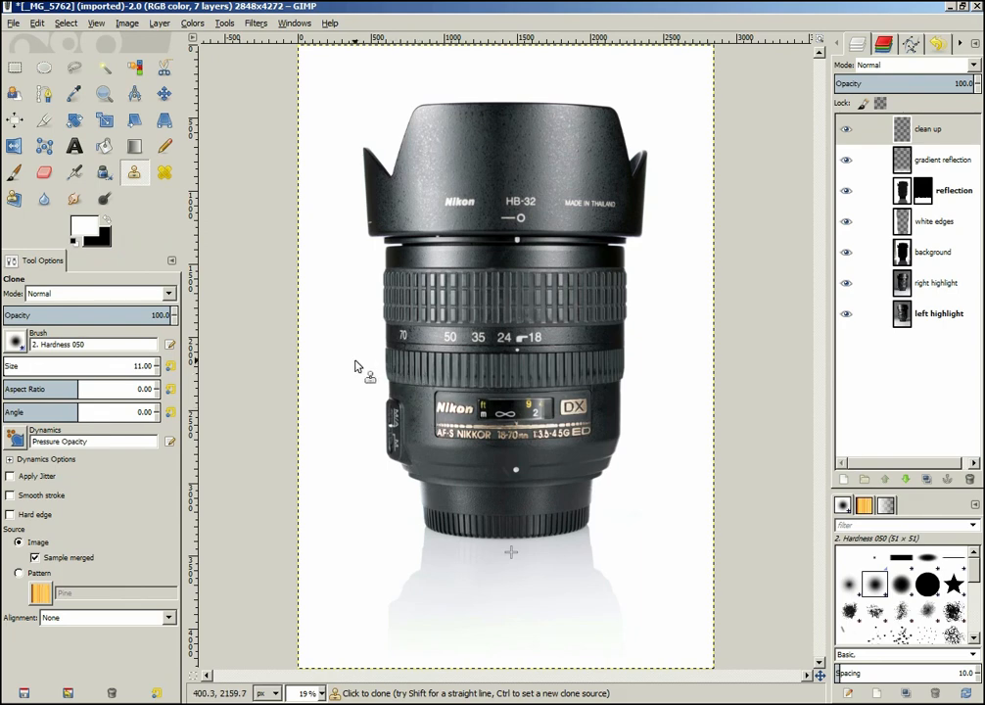
Set JPEG image as the file type for exporting the lens picture and cancel the export
{"action": "left_click", "coordinate": [14, 23]}
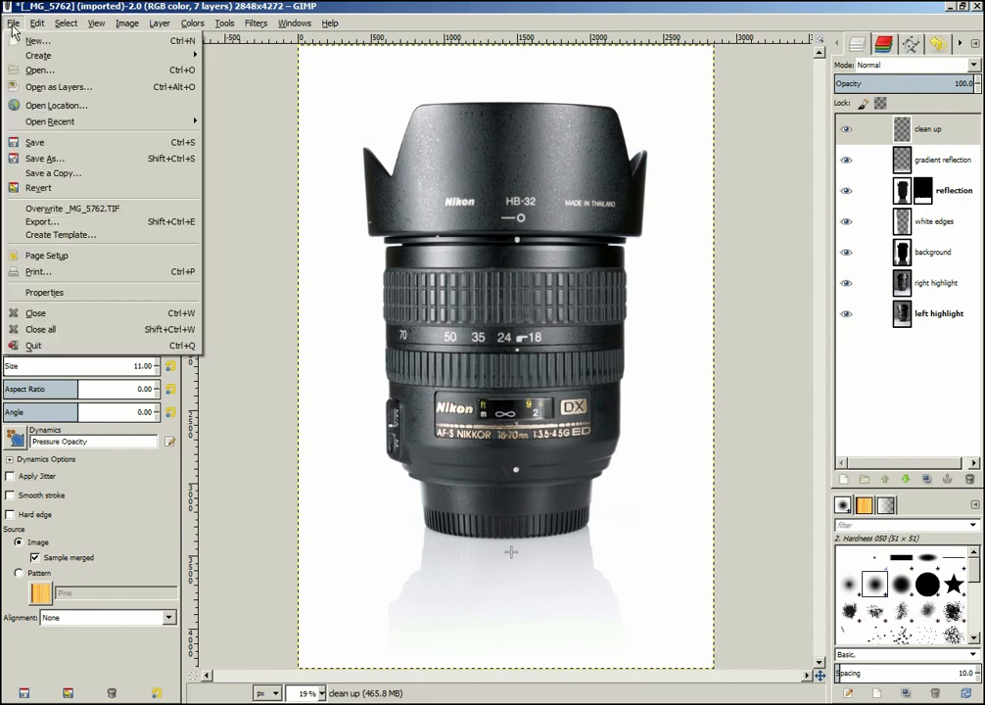
{"action": "left_click", "coordinate": [69, 222]}
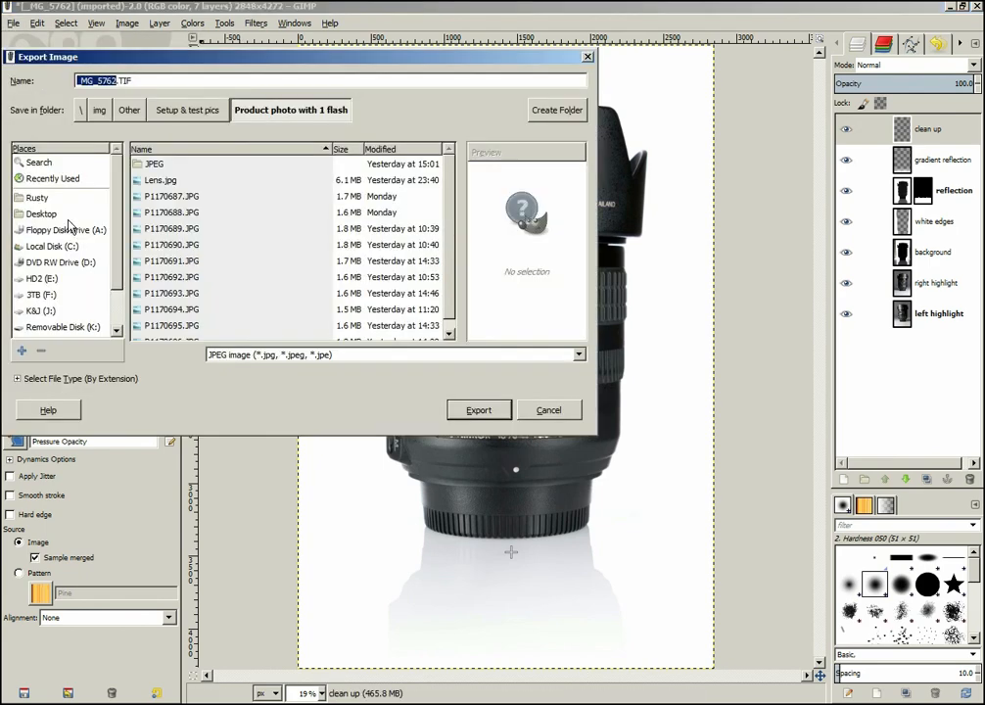
{"action": "left_click", "coordinate": [17, 379]}
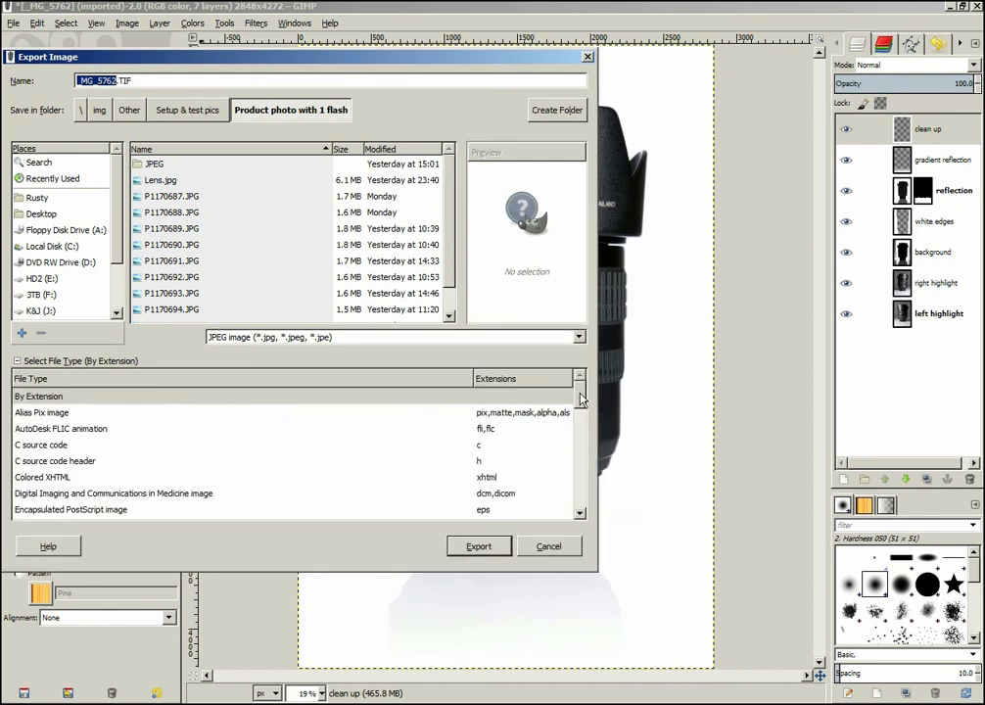
{"action": "left_click_drag", "start_coordinate": [580, 395], "coordinate": [581, 425]}
{"action": "left_click", "coordinate": [36, 485]}
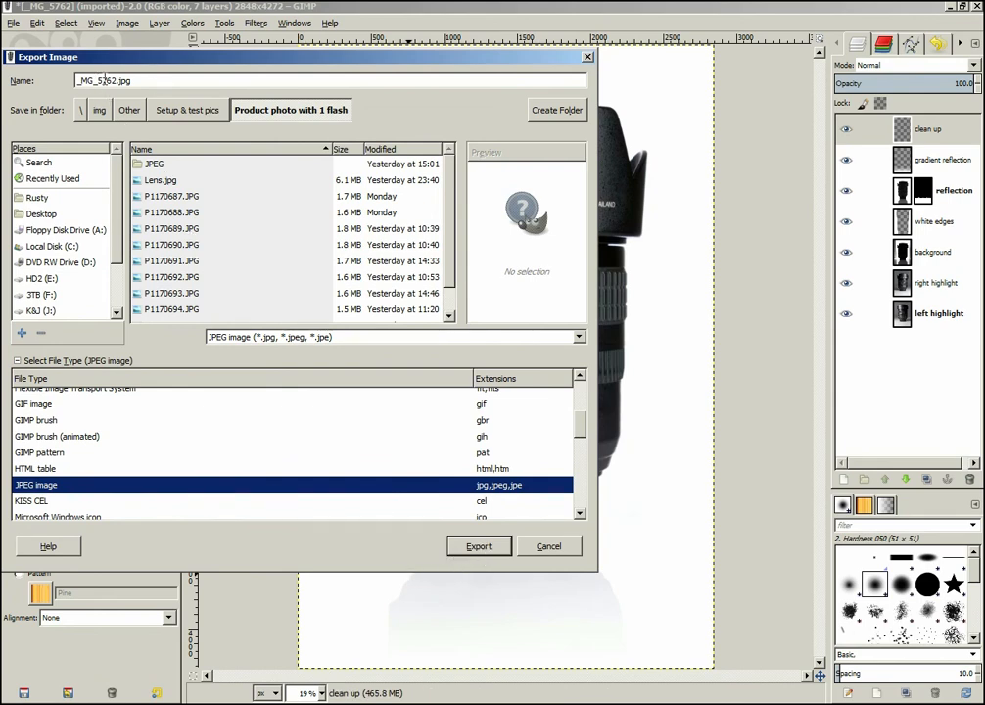
{"action": "left_click", "coordinate": [555, 548]}
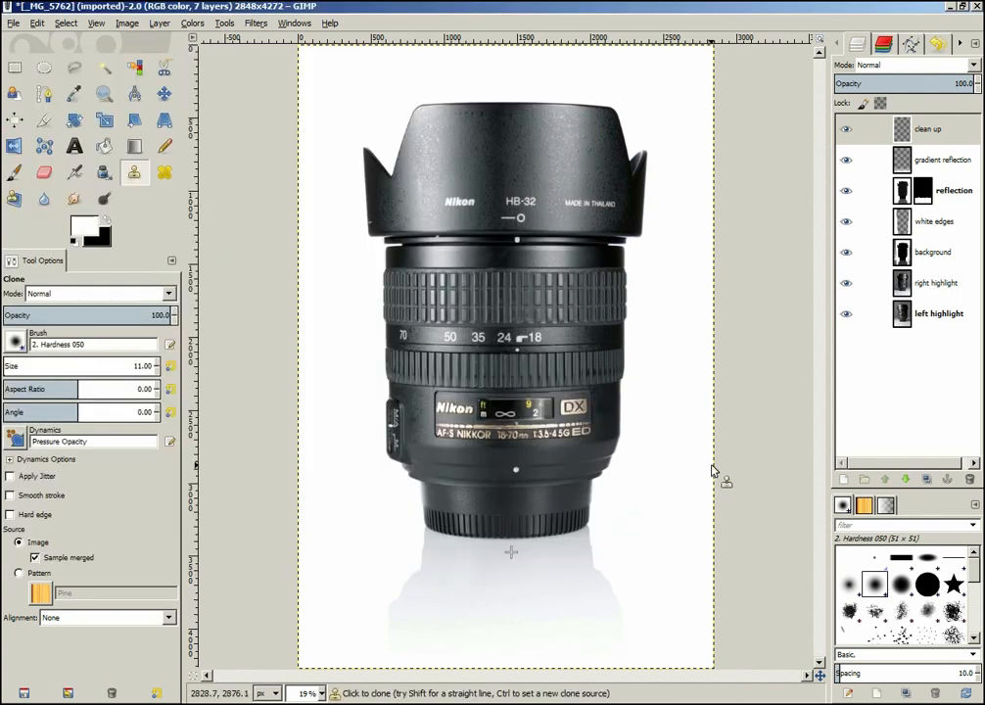